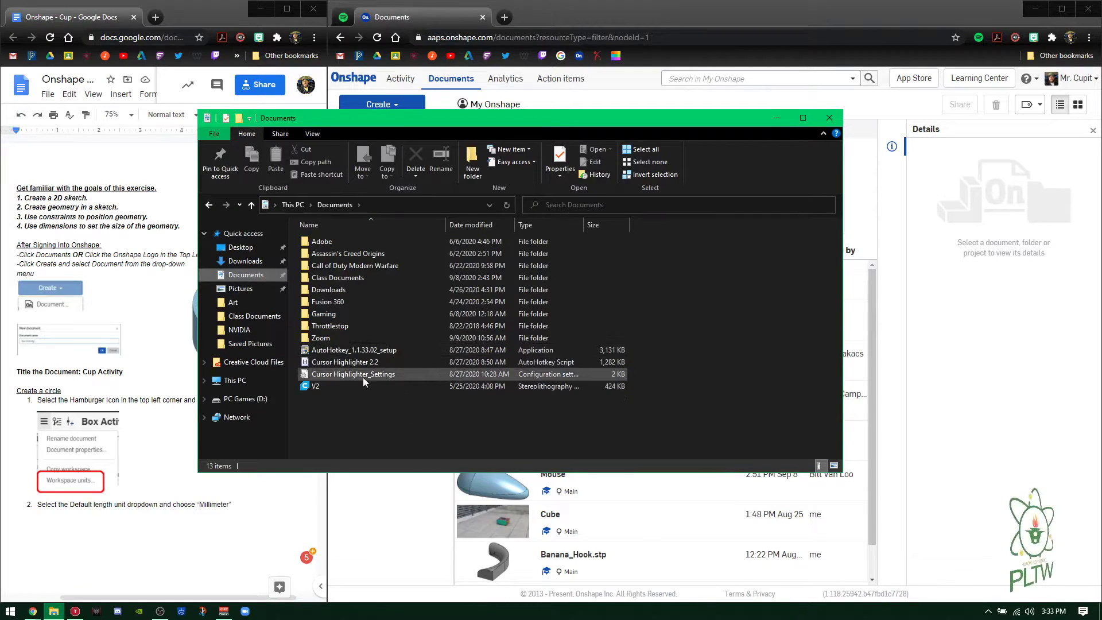
Run the Cursor Highlighter 2.2 script from the Documents folder and close the folder window
double_click(367, 362)
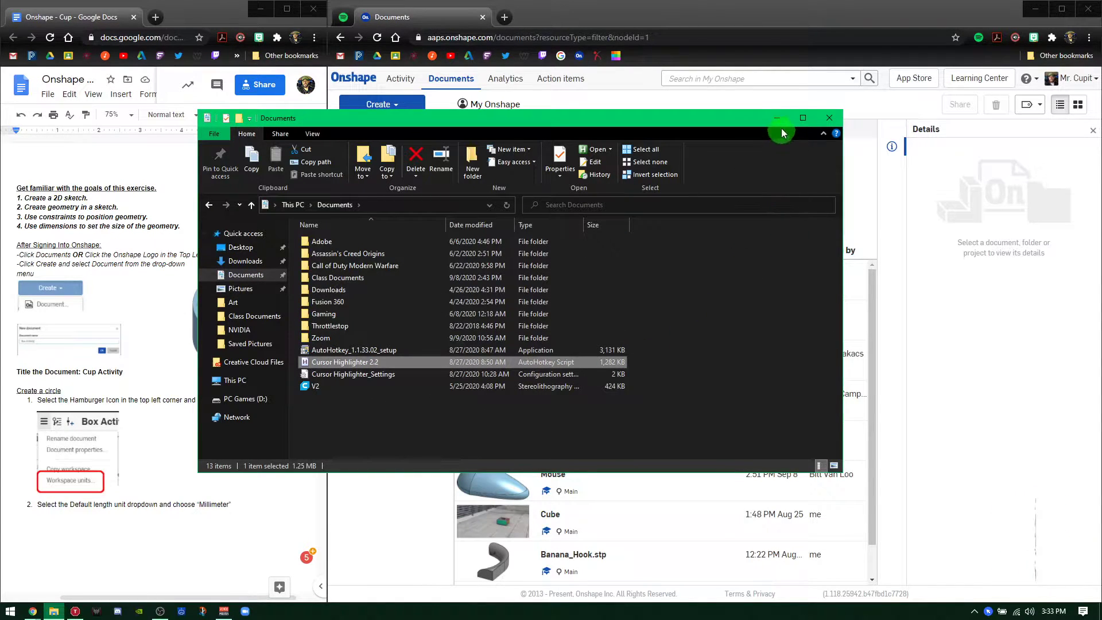
click(829, 119)
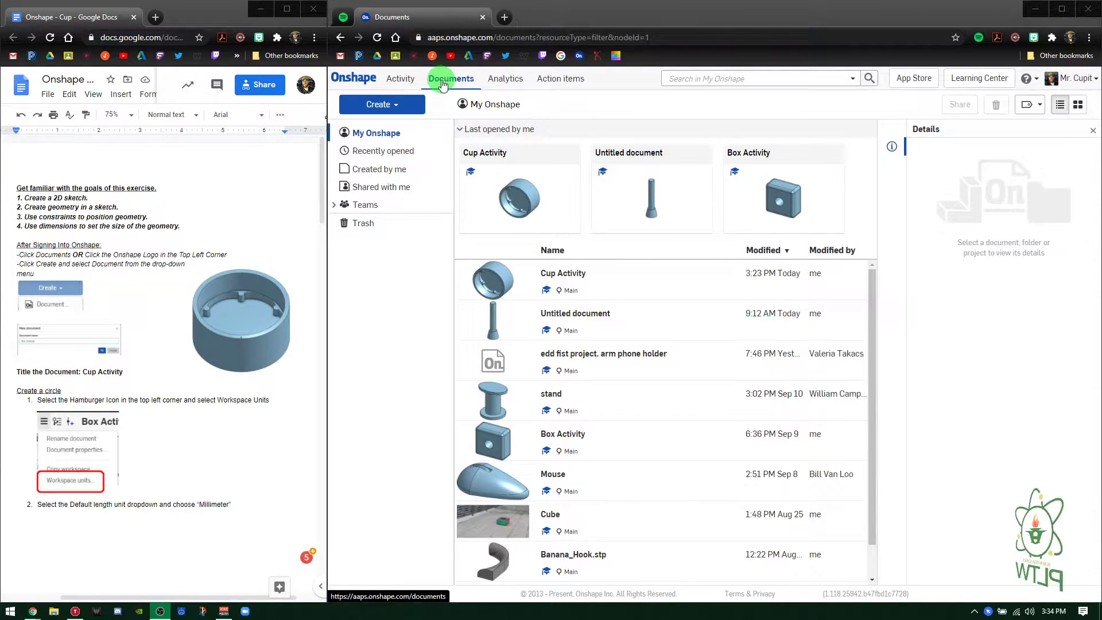
Create a new Onshape document named Cup Activity
click(402, 104)
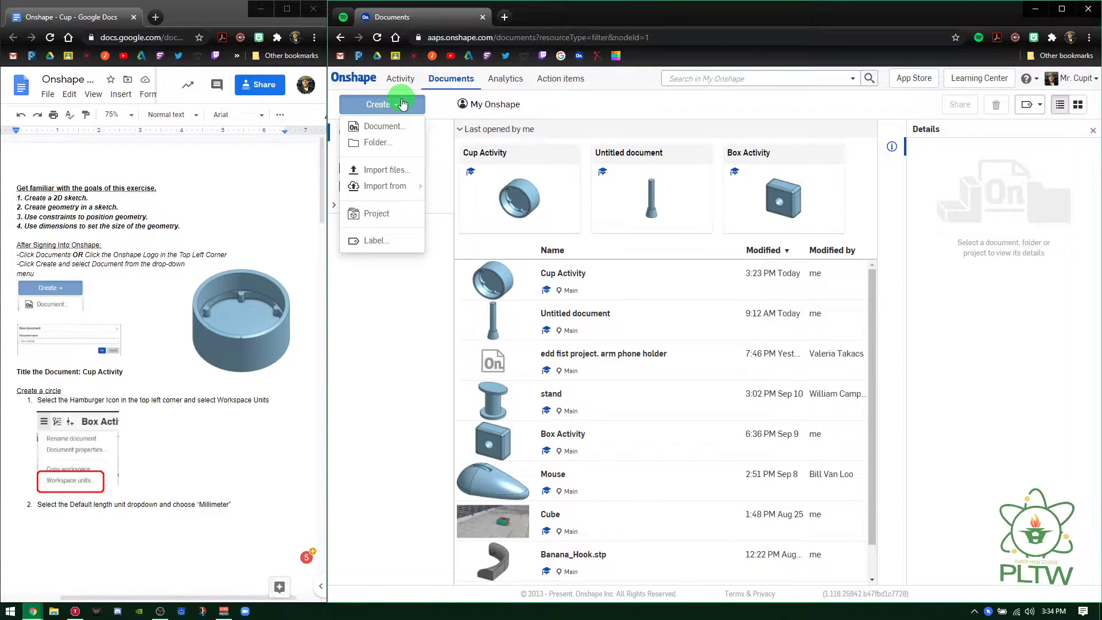
click(396, 132)
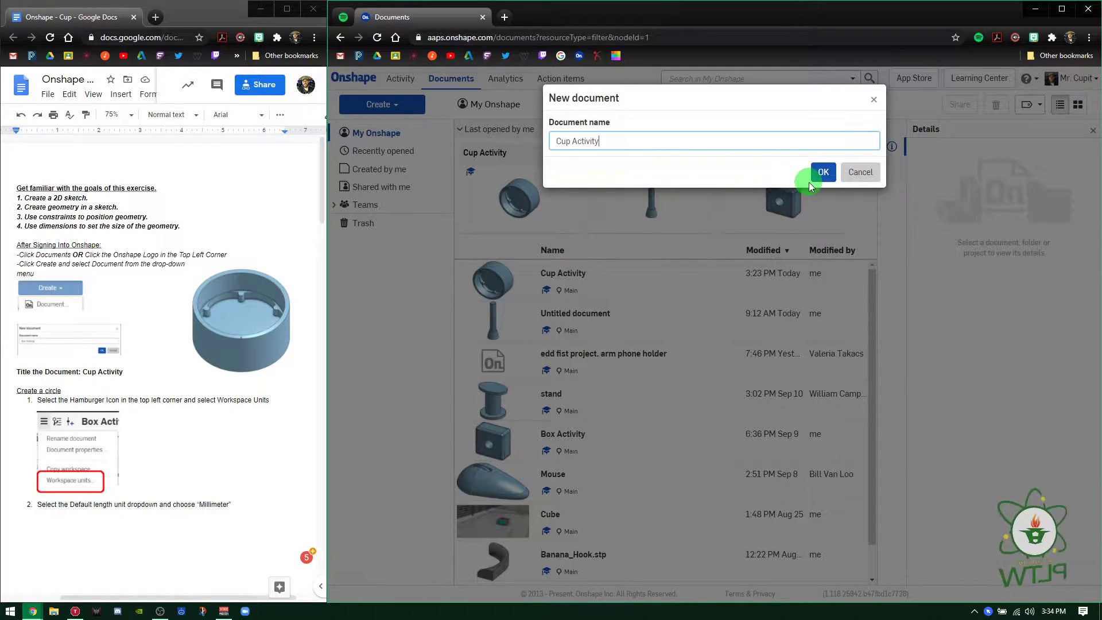
click(823, 172)
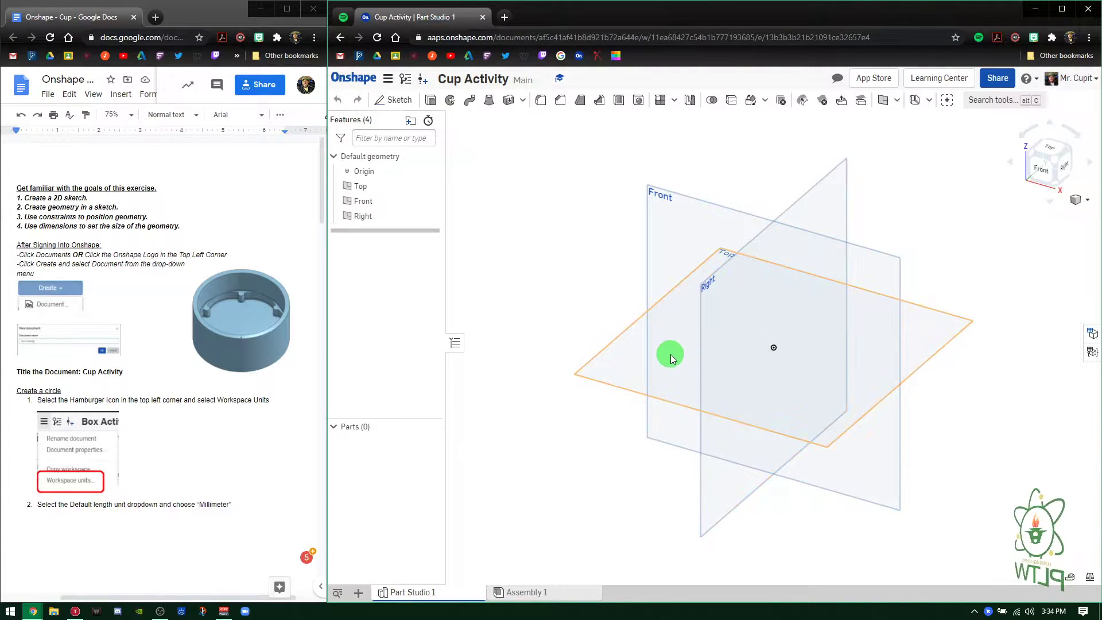
Set the workspace's default length unit to Millimeter and accept the change
click(388, 82)
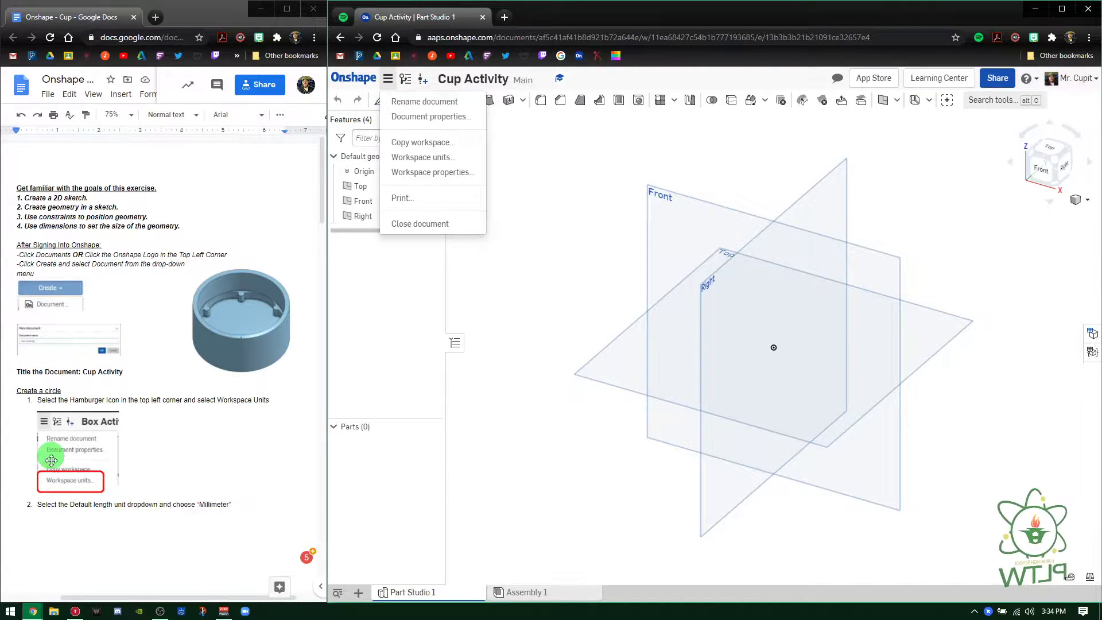
click(417, 157)
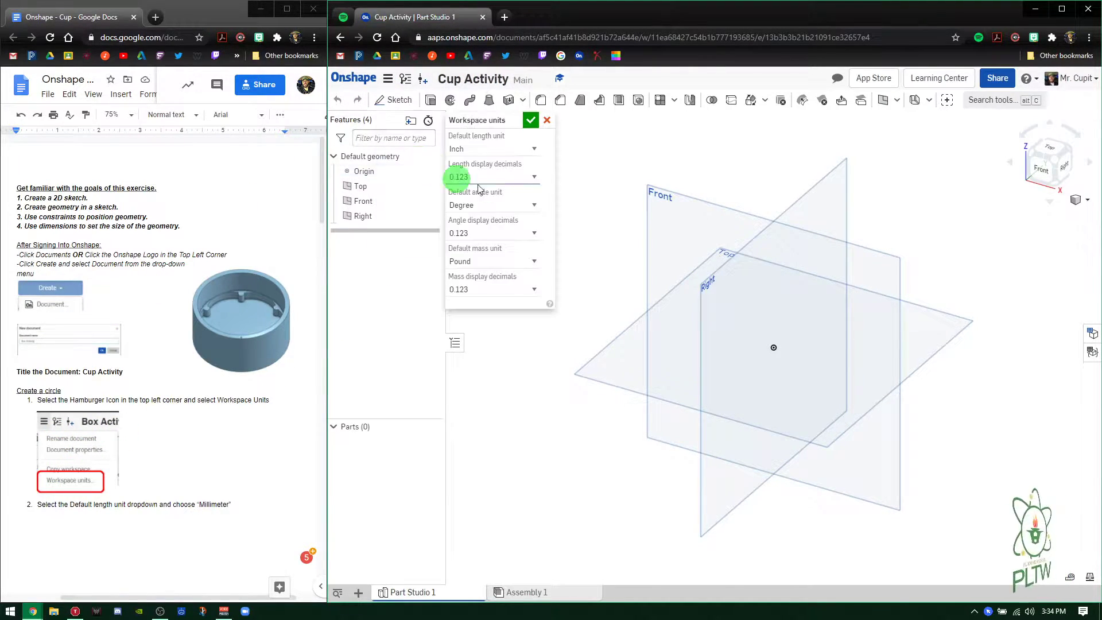
click(480, 149)
click(466, 206)
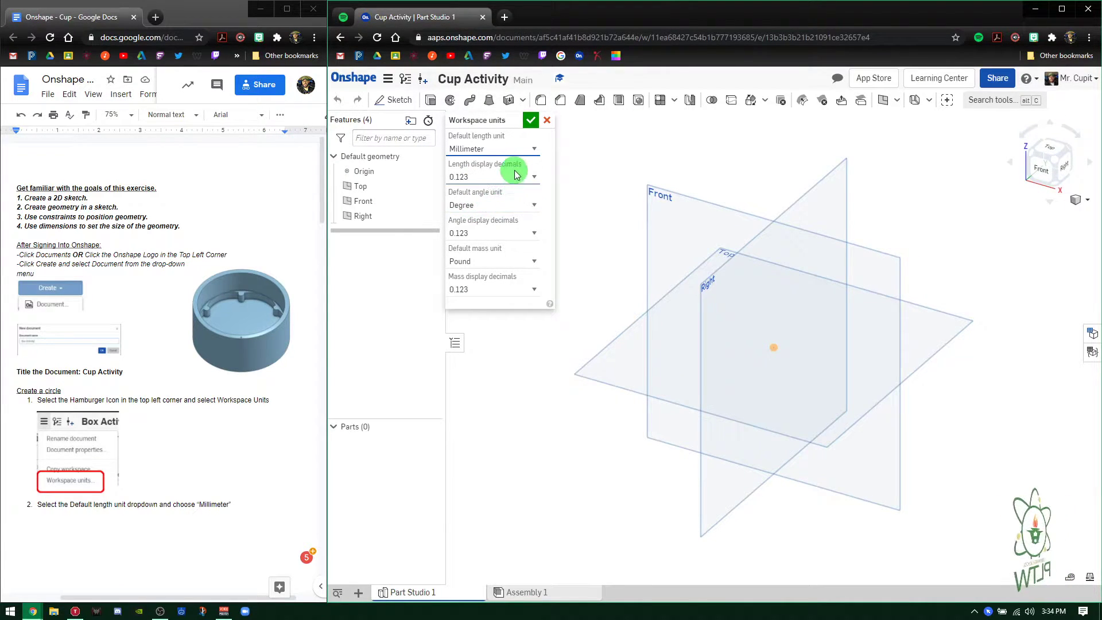
click(531, 122)
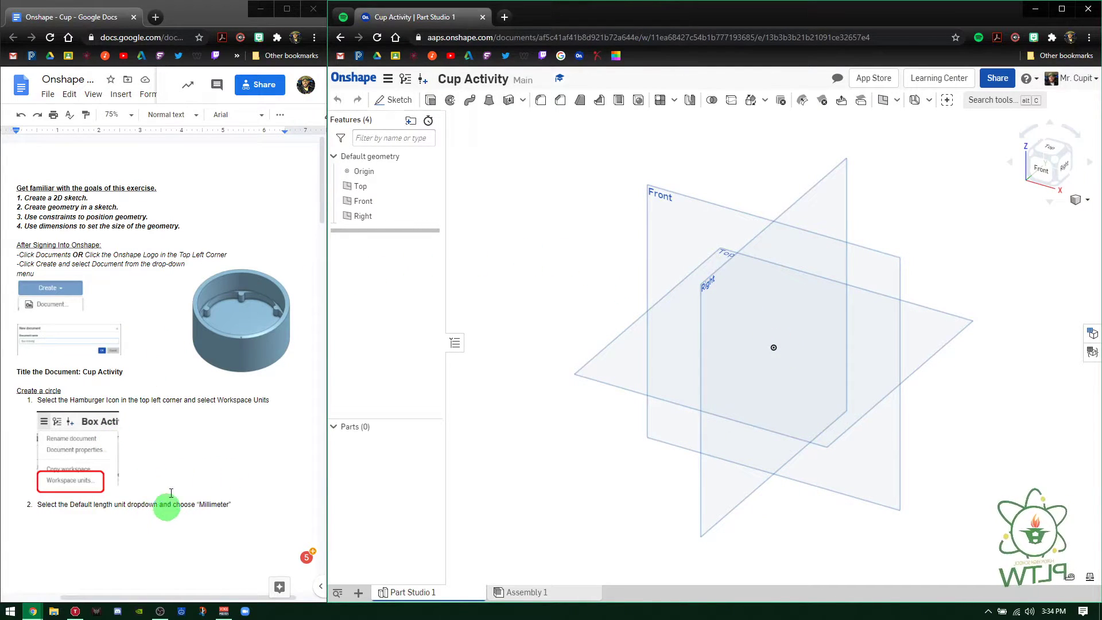
Start a new sketch on the Front plane and orient the model to the Front view
scroll(207, 437, down, 6)
scroll(206, 431, down, 1)
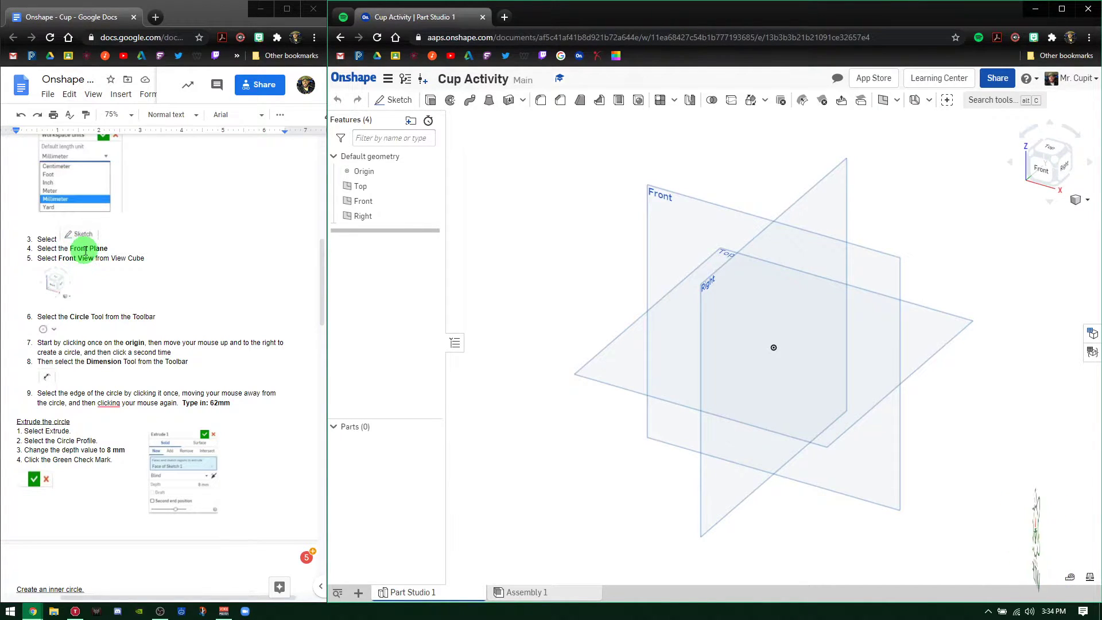
click(399, 102)
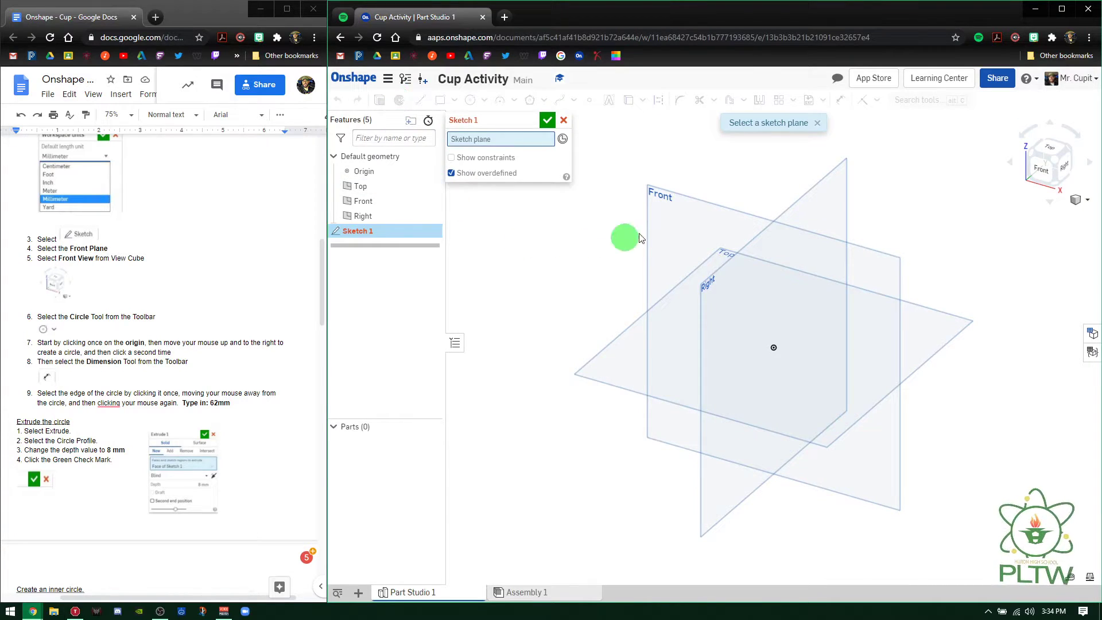
click(670, 215)
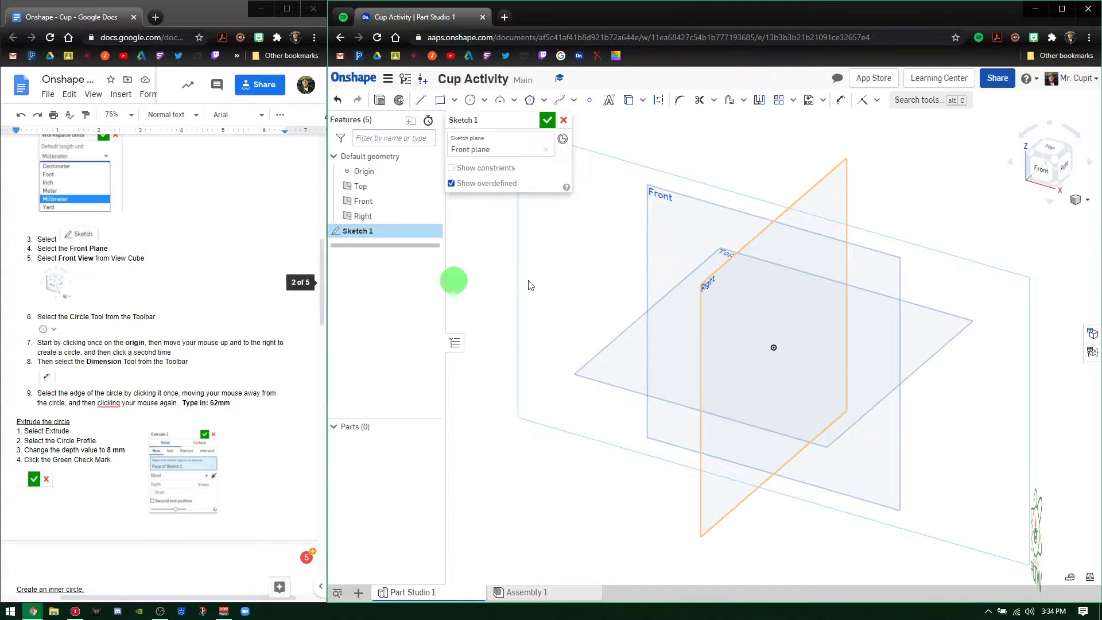
click(1042, 172)
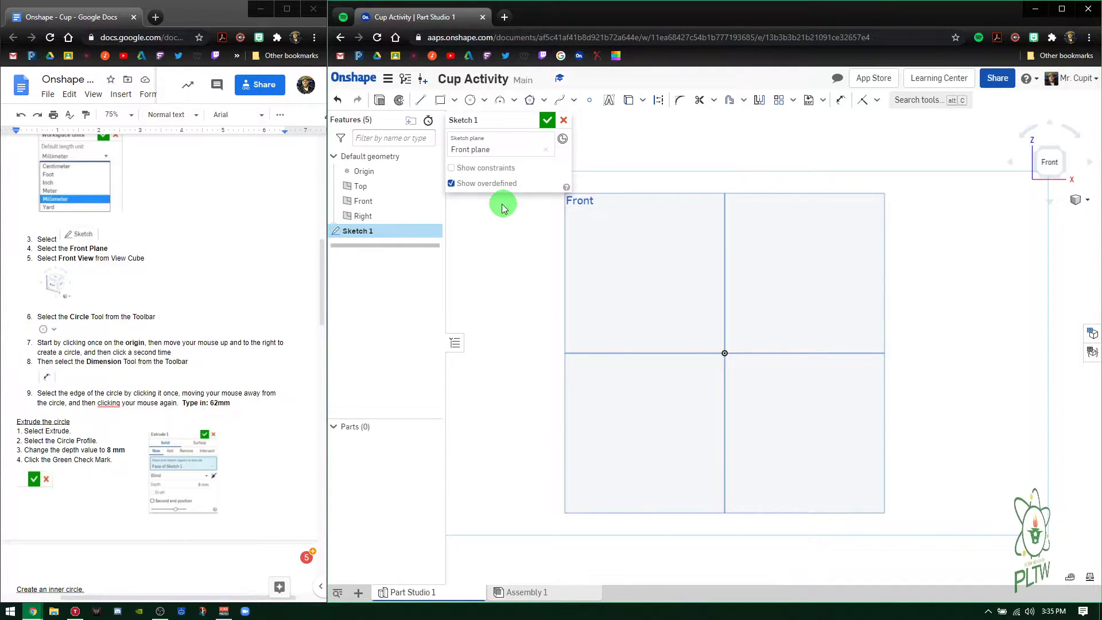
Sketch a center point circle on the origin with a diameter of 62 mm and finish the sketch
click(485, 102)
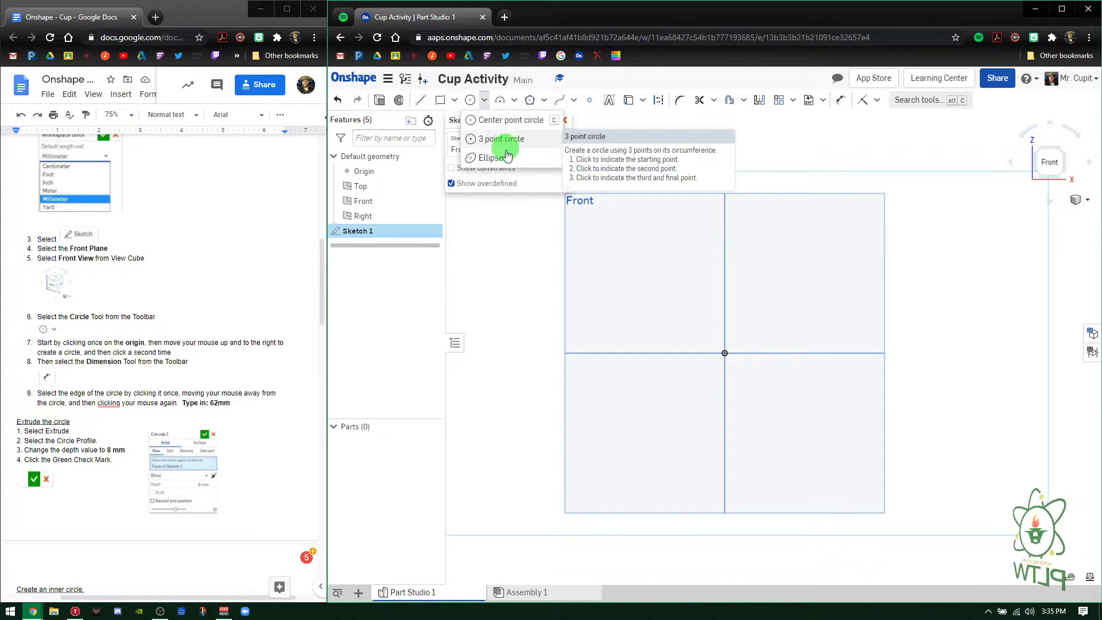
click(512, 121)
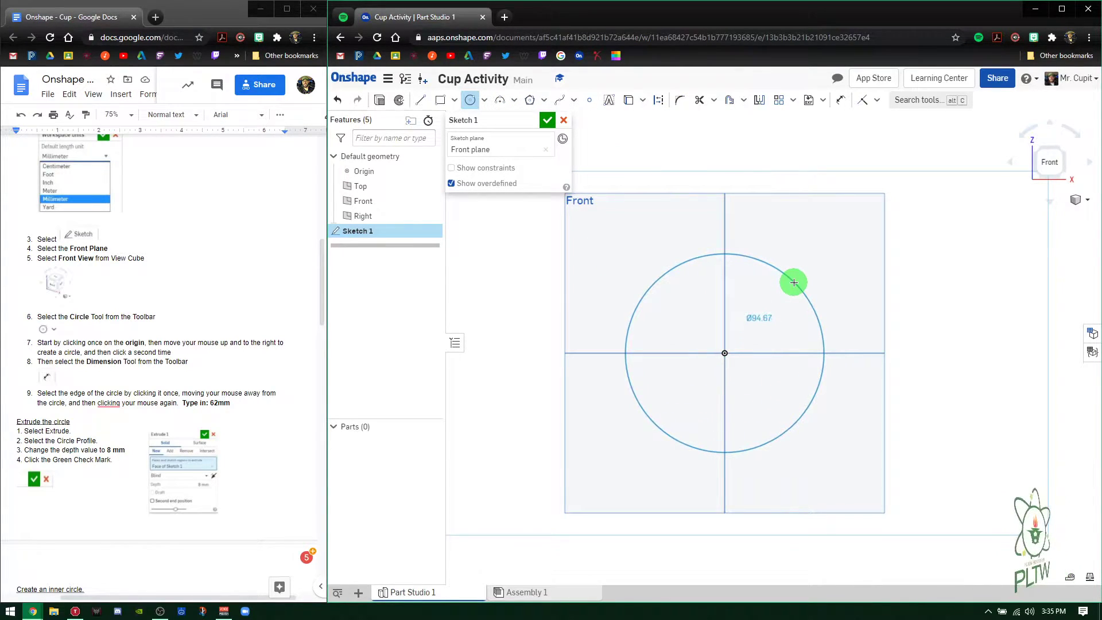
click(791, 286)
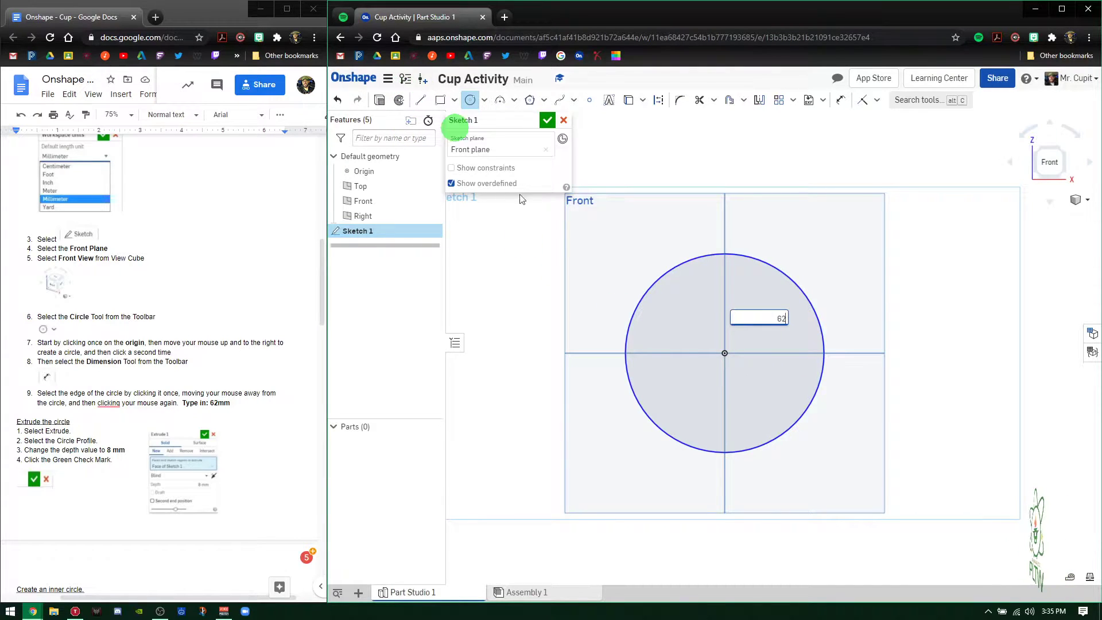
key(Return)
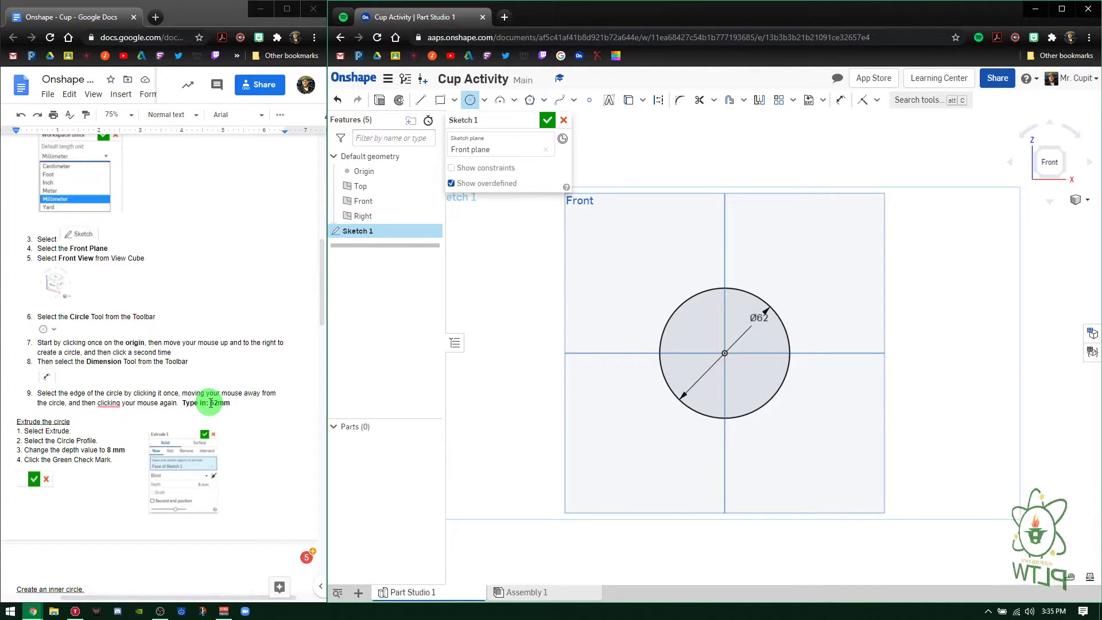
scroll(129, 463, down, 1)
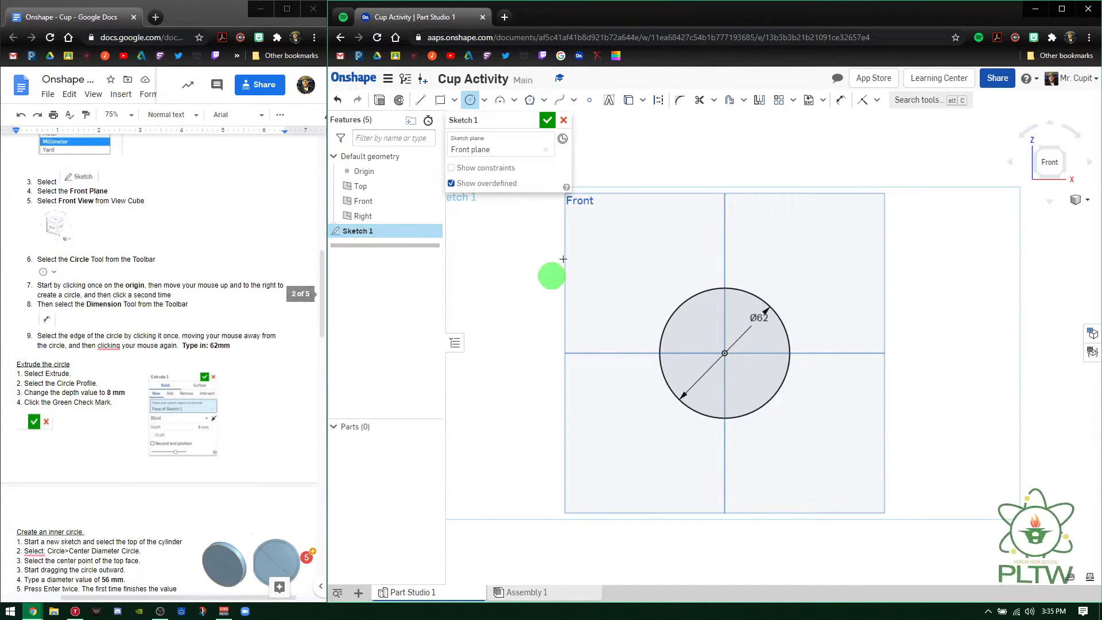
click(548, 121)
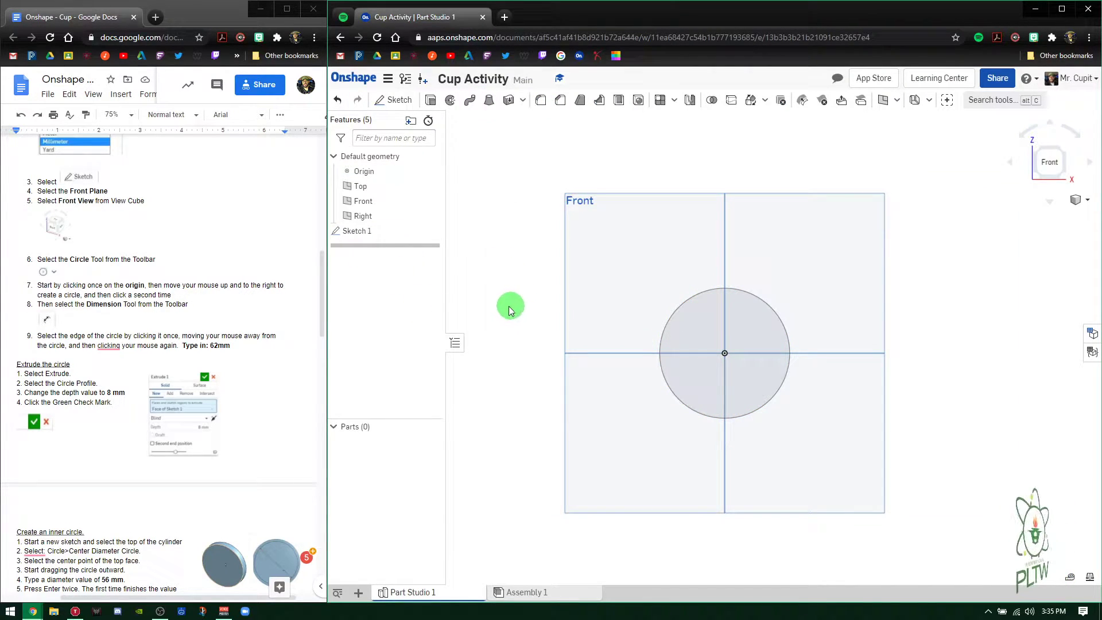
Extrude the circle profile as a new solid with a blind depth of 8 mm
click(430, 101)
right_drag(820, 335, 717, 359)
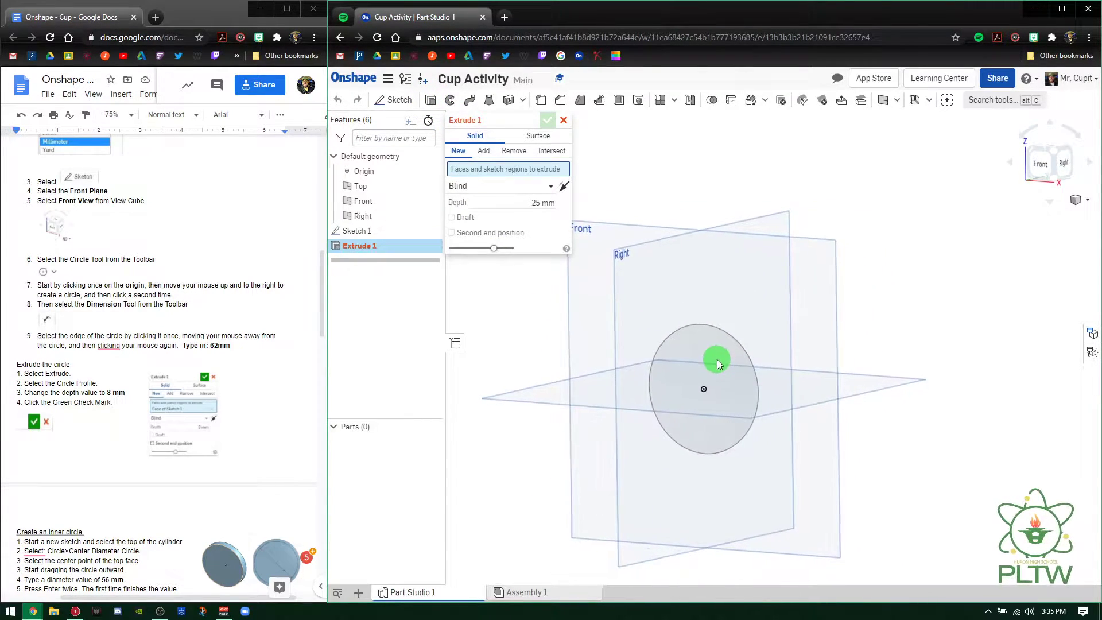
click(718, 359)
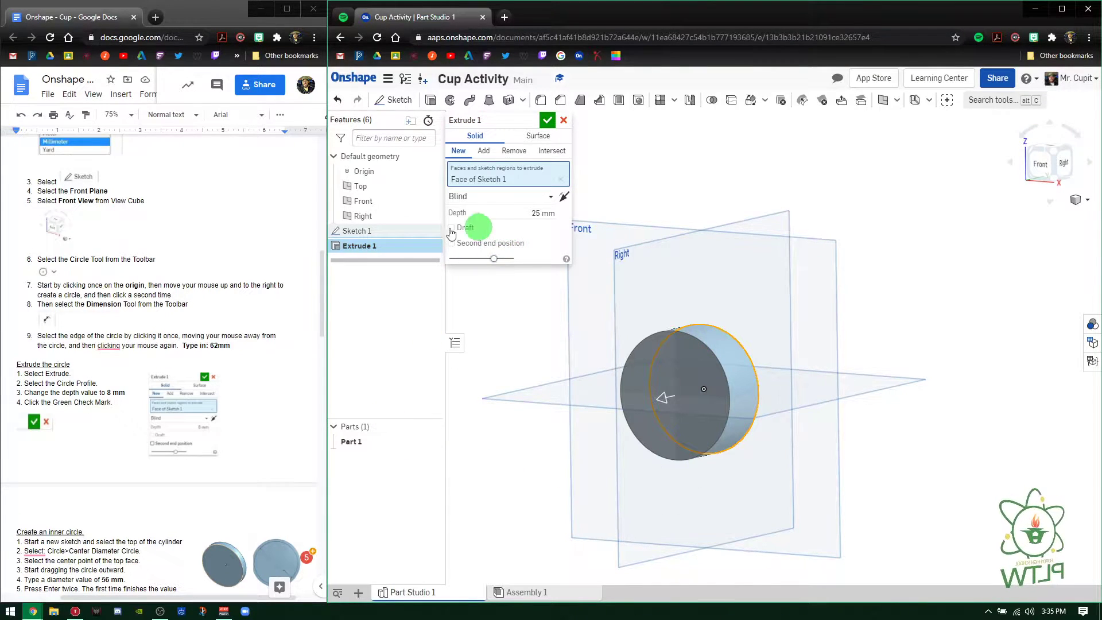
click(534, 213)
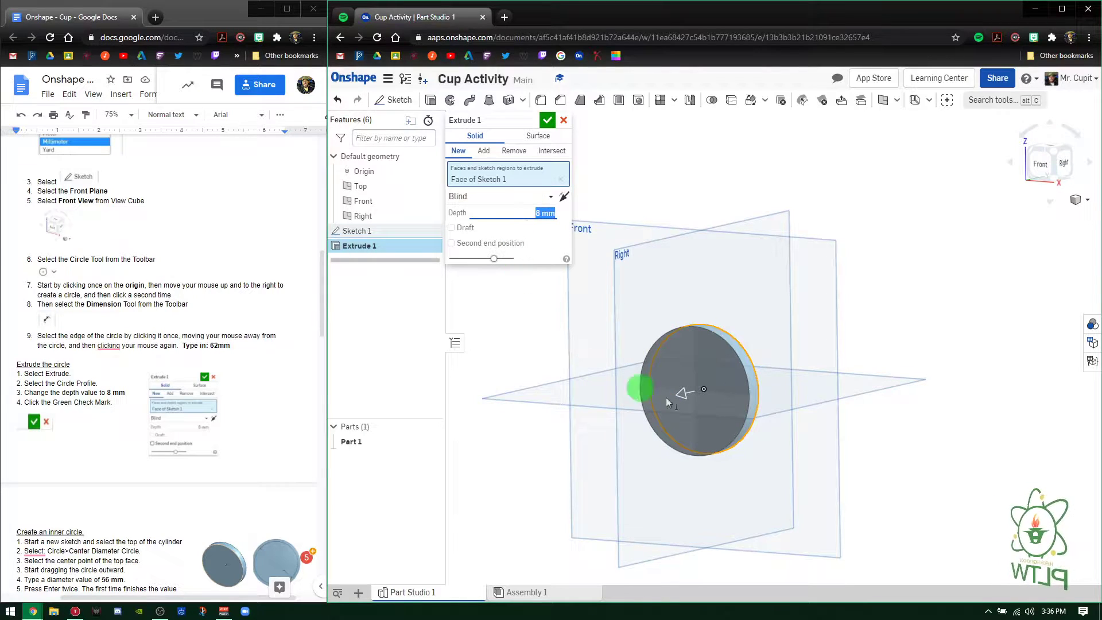
click(549, 122)
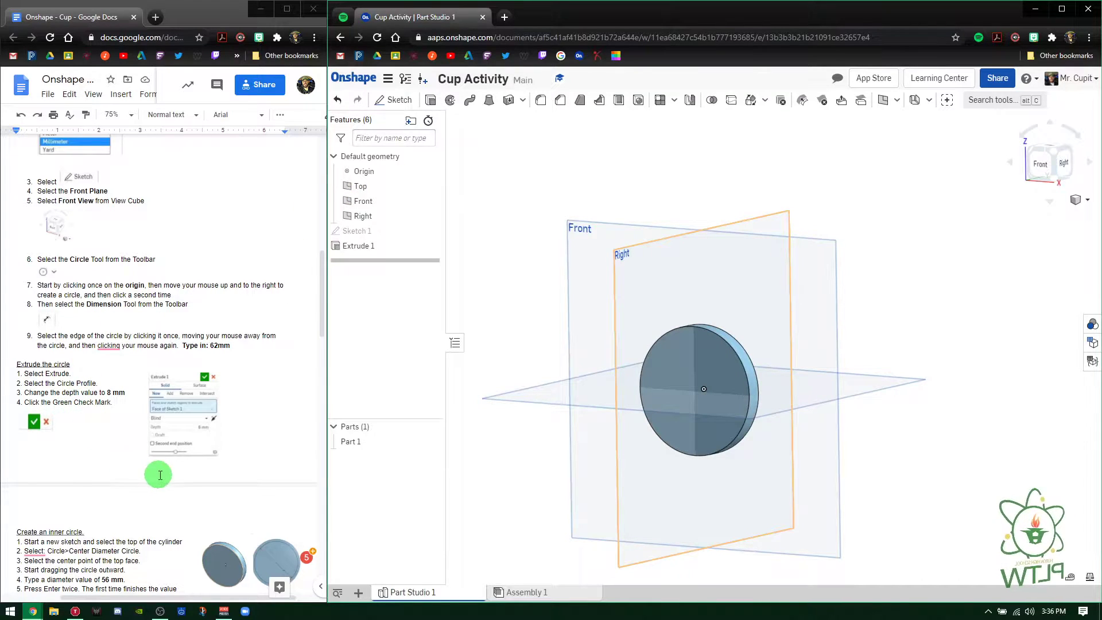
Hide the Right, Front and Top default planes
scroll(158, 474, down, 5)
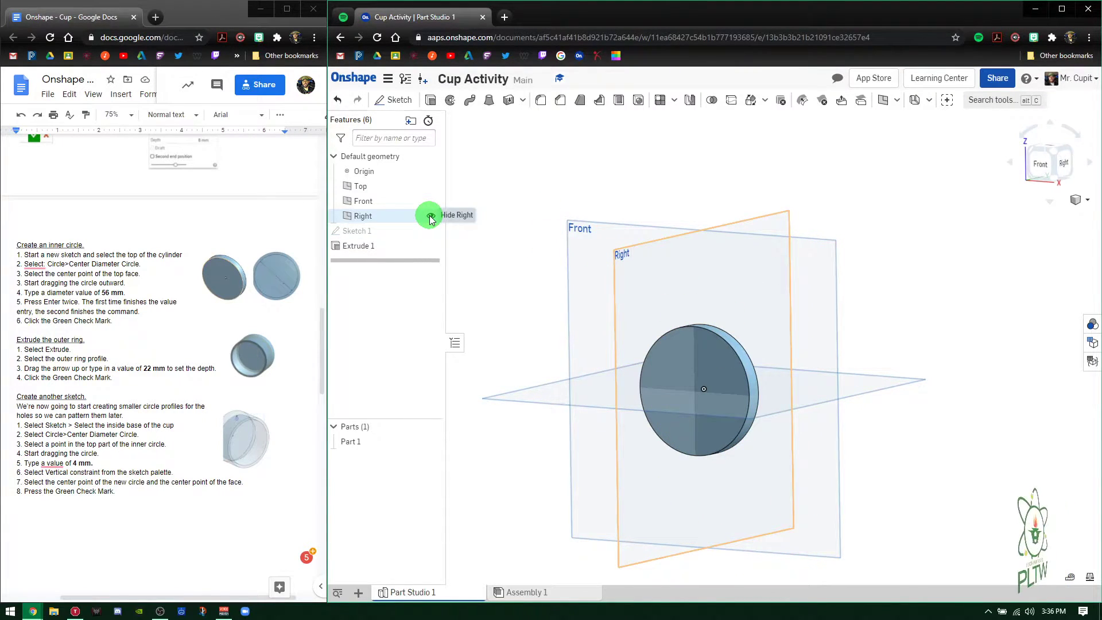
click(431, 217)
click(430, 201)
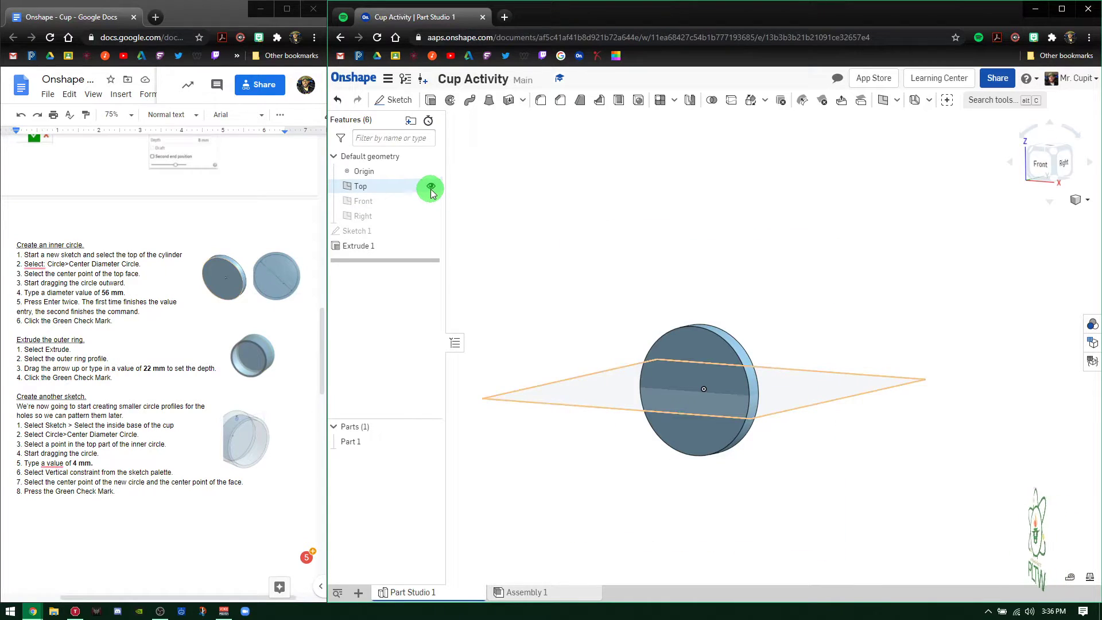
click(431, 187)
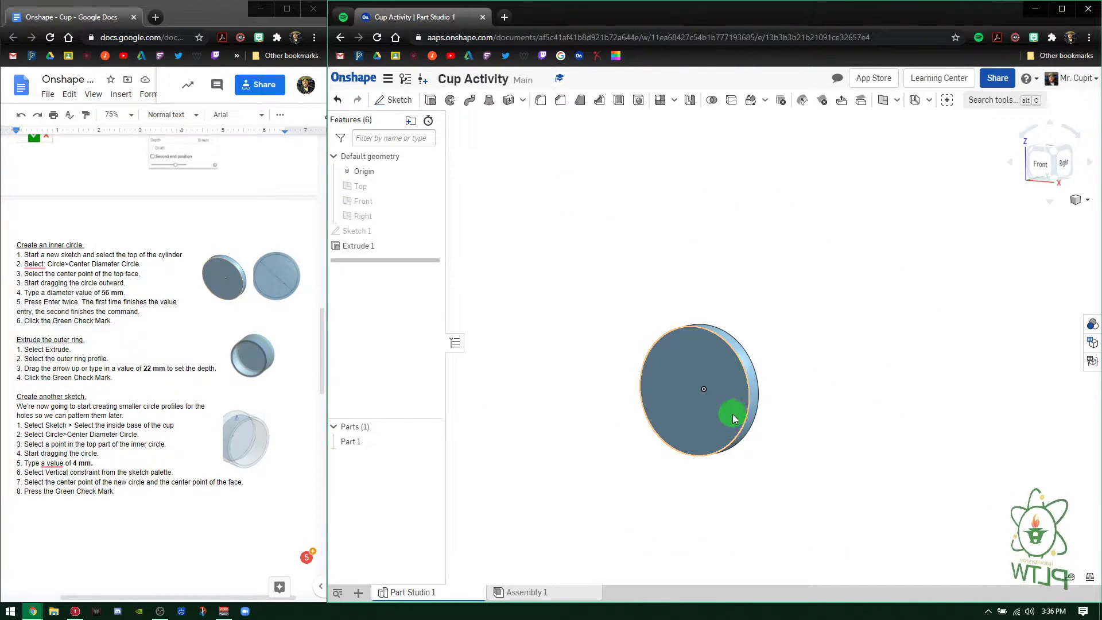
Start a new sketch on the front circular face of the extruded disc
key(f)
scroll(744, 374, up, 5)
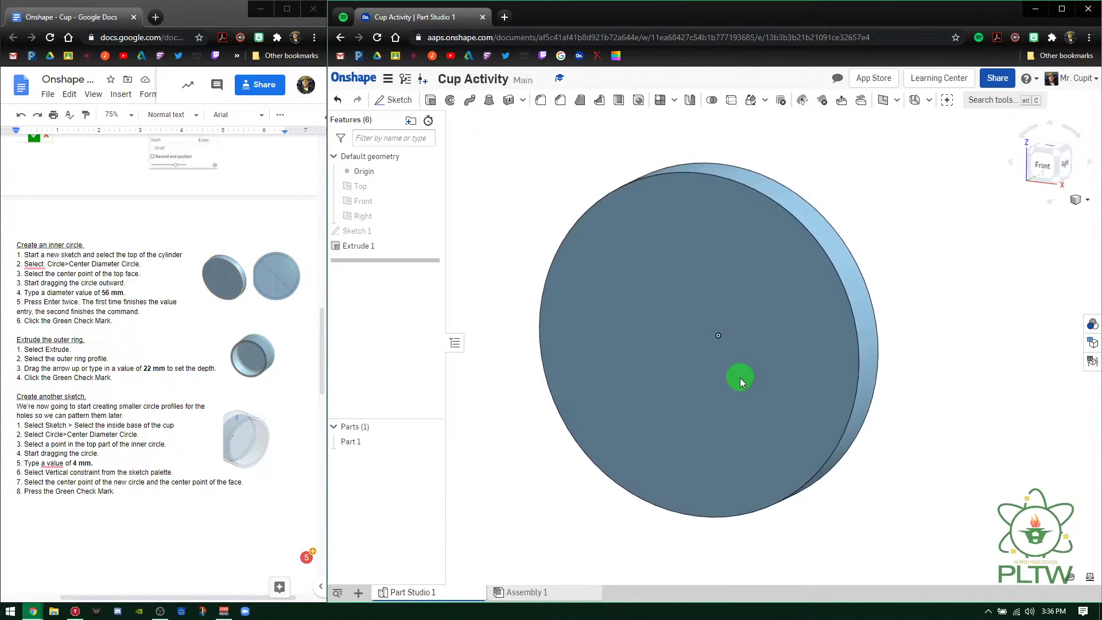
key(Left)
key(Left)
key(Left)
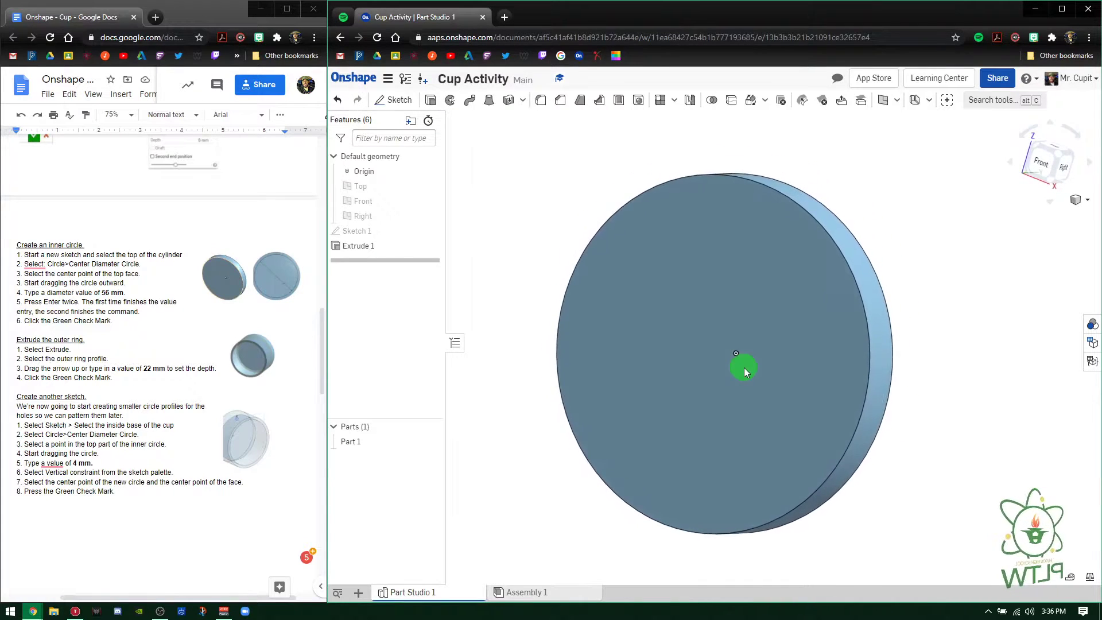
click(400, 103)
click(696, 284)
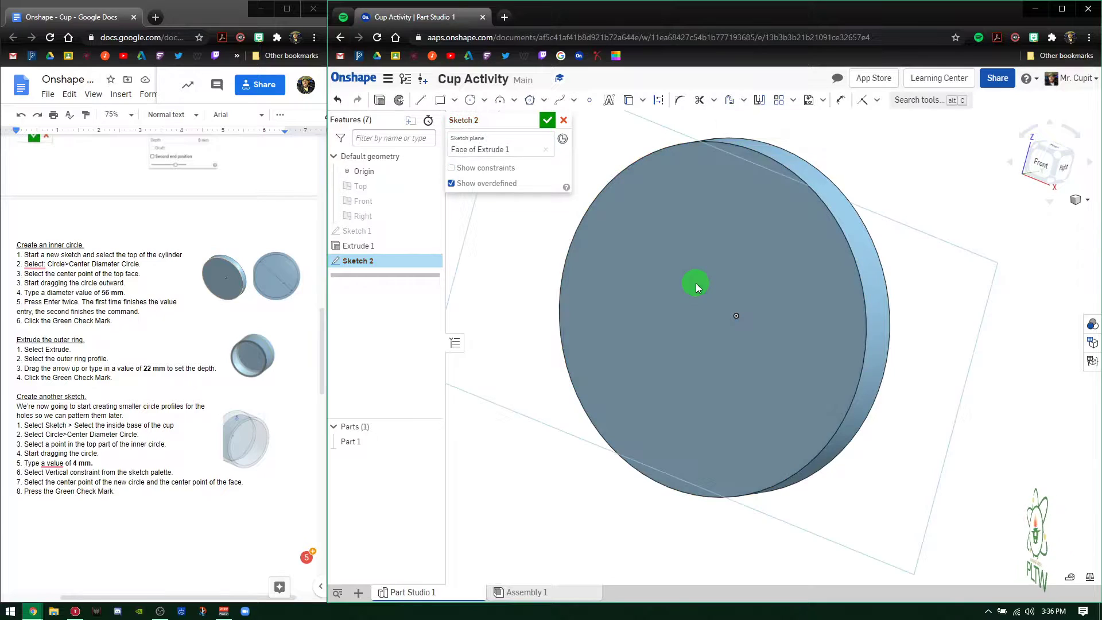
key(n)
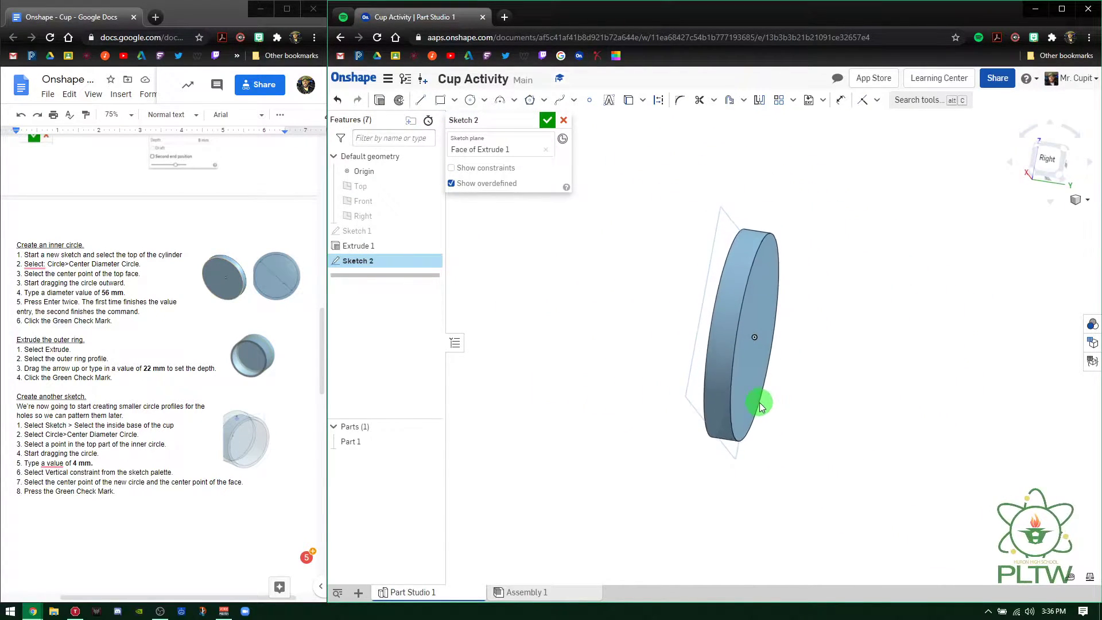
right_drag(758, 402, 731, 339)
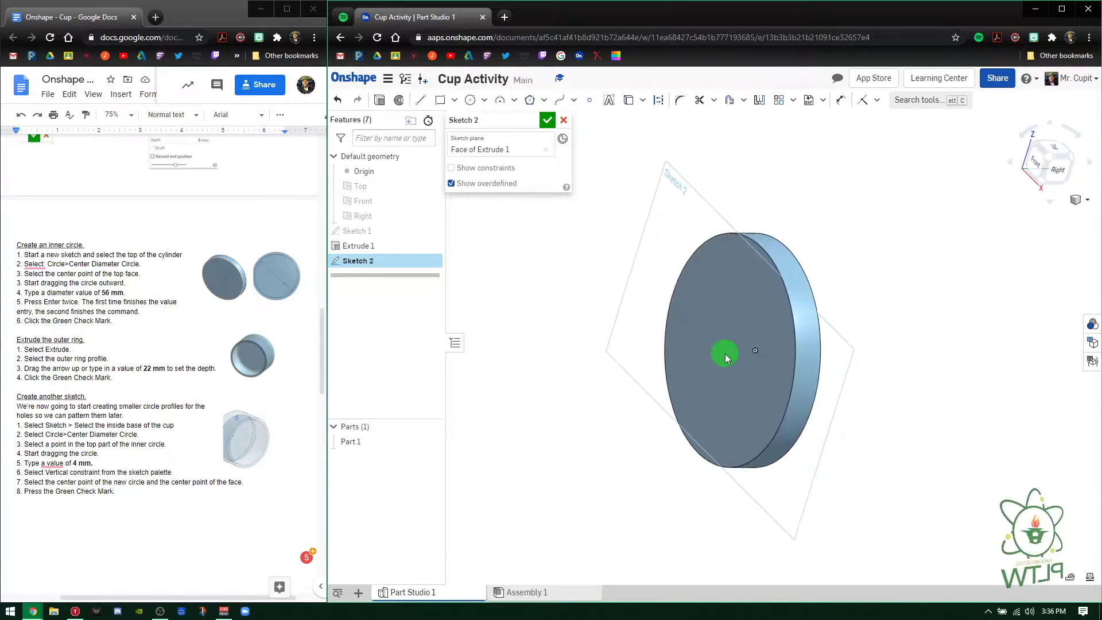
mouse_move(725, 354)
right_down()
mouse_move(734, 364)
mouse_move(741, 303)
mouse_move(752, 321)
right_up()
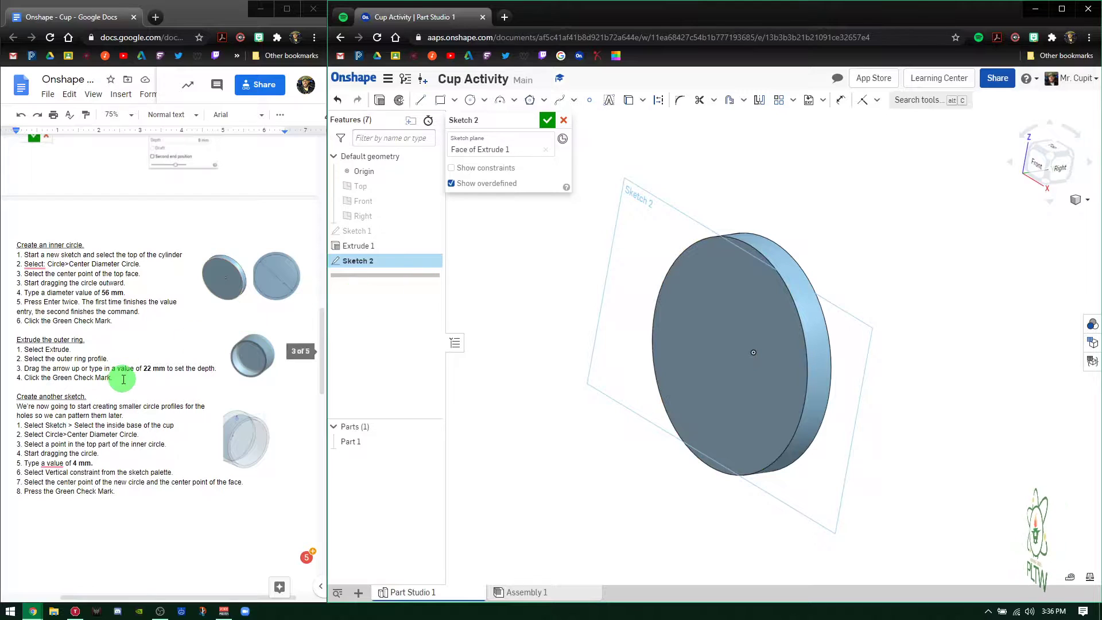
Sketch a center point circle with a 56 mm diameter from the center of the disc face and finish the sketch
click(470, 99)
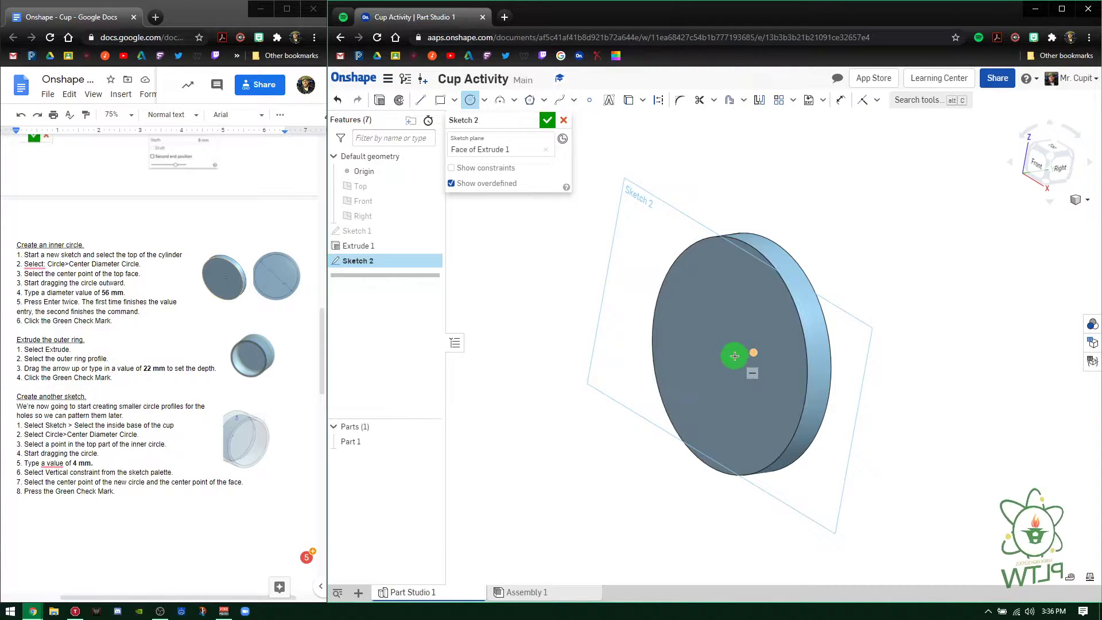
scroll(730, 359, up, 5)
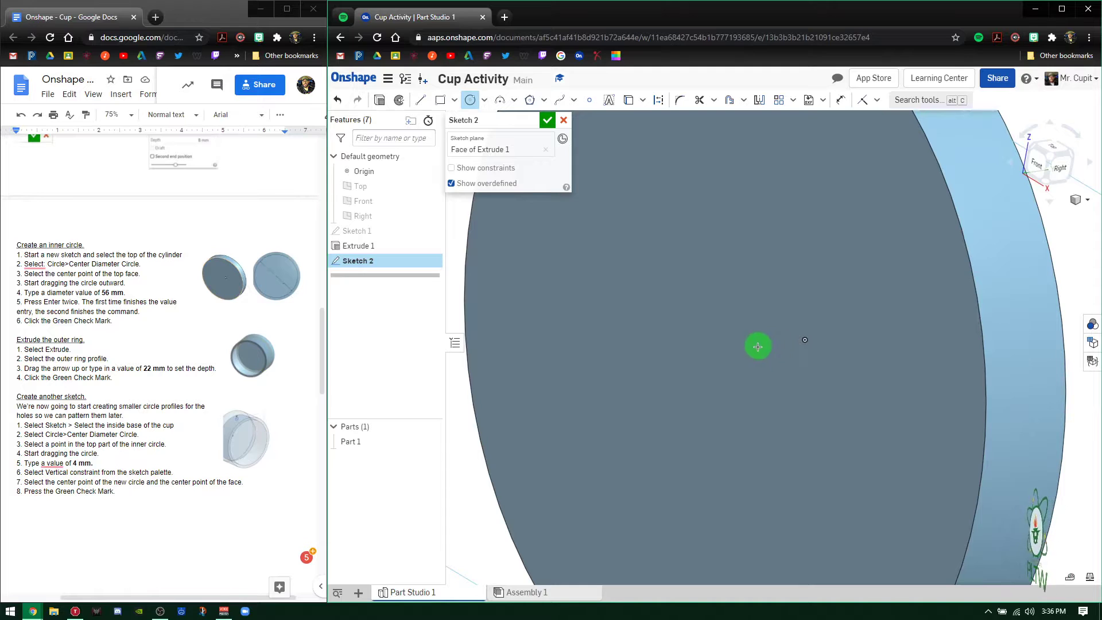
scroll(727, 351, down, 1)
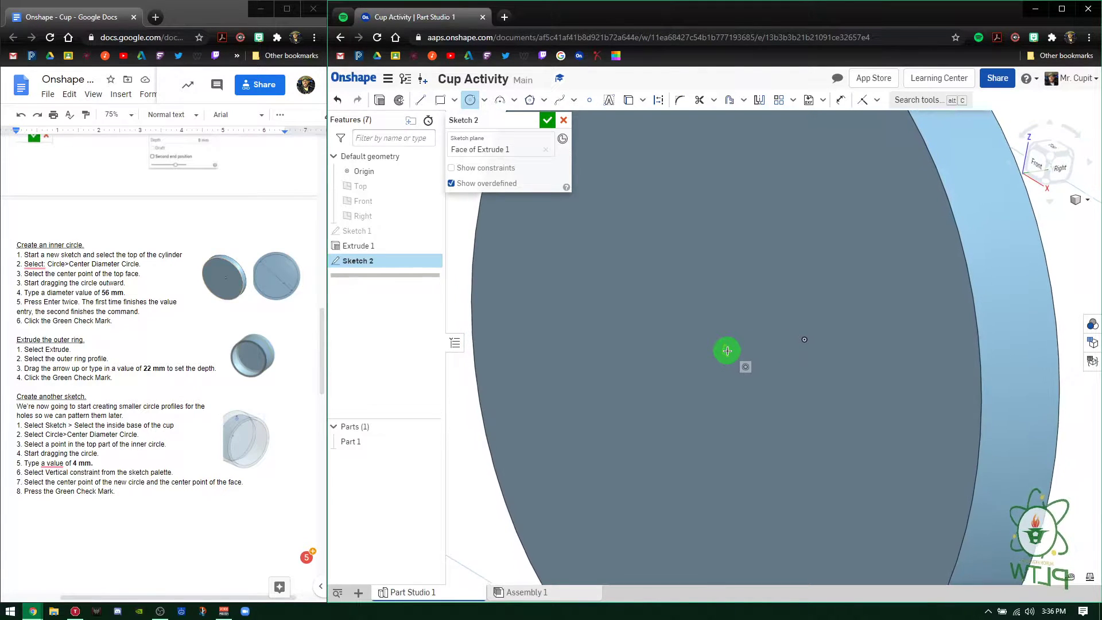
key(Left)
key(Left)
key(Left)
key(Left)
key(Left)
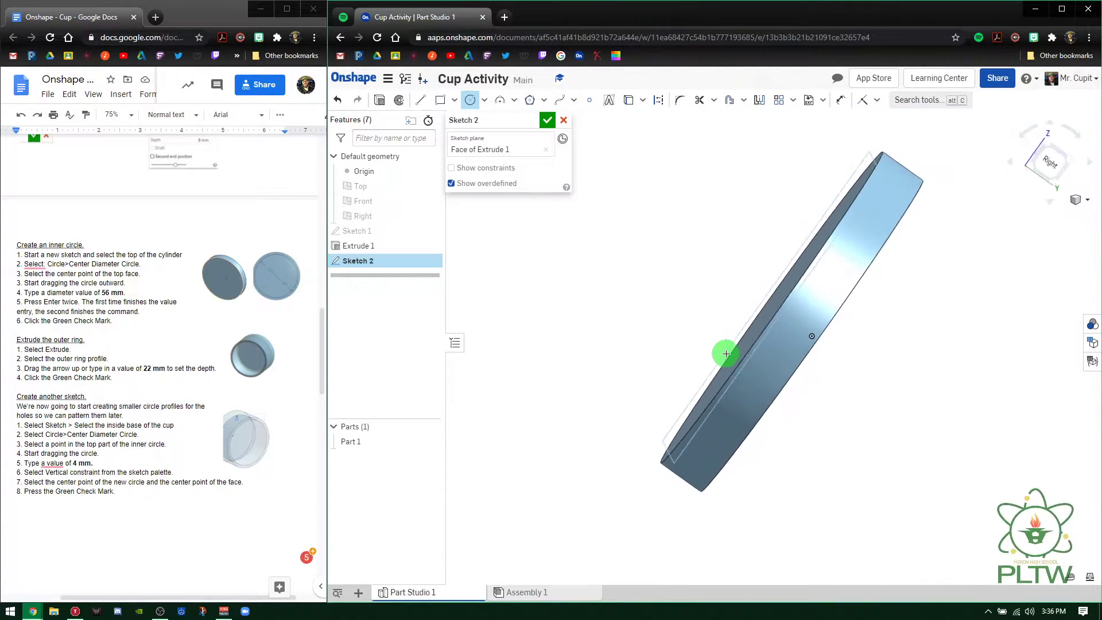
key(Right)
key(Right)
key(Right)
key(Right)
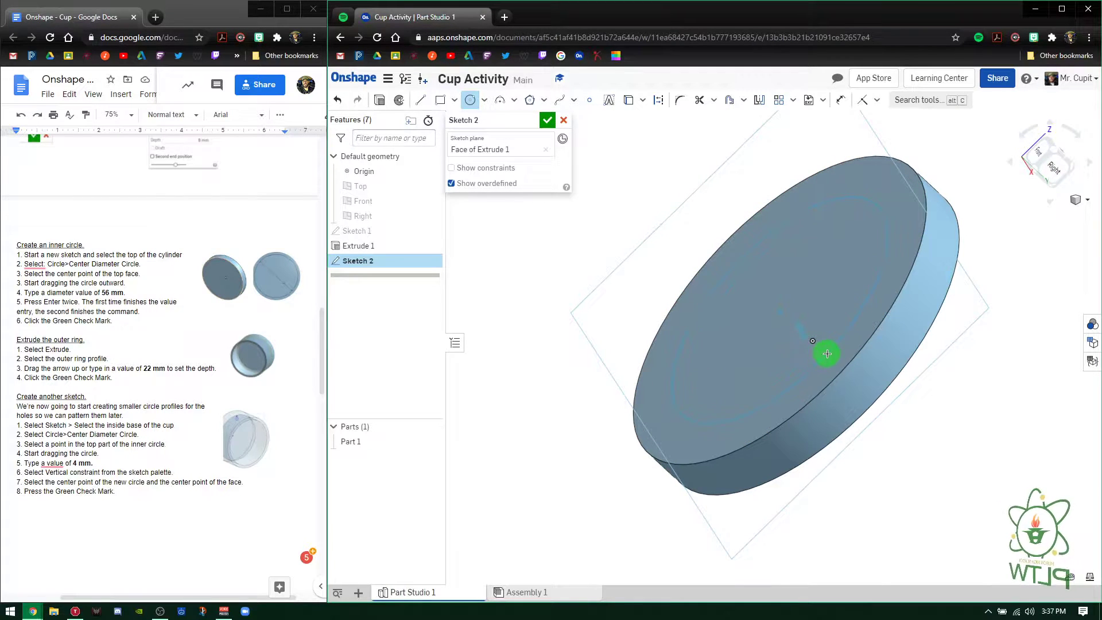
key(Right)
key(Right)
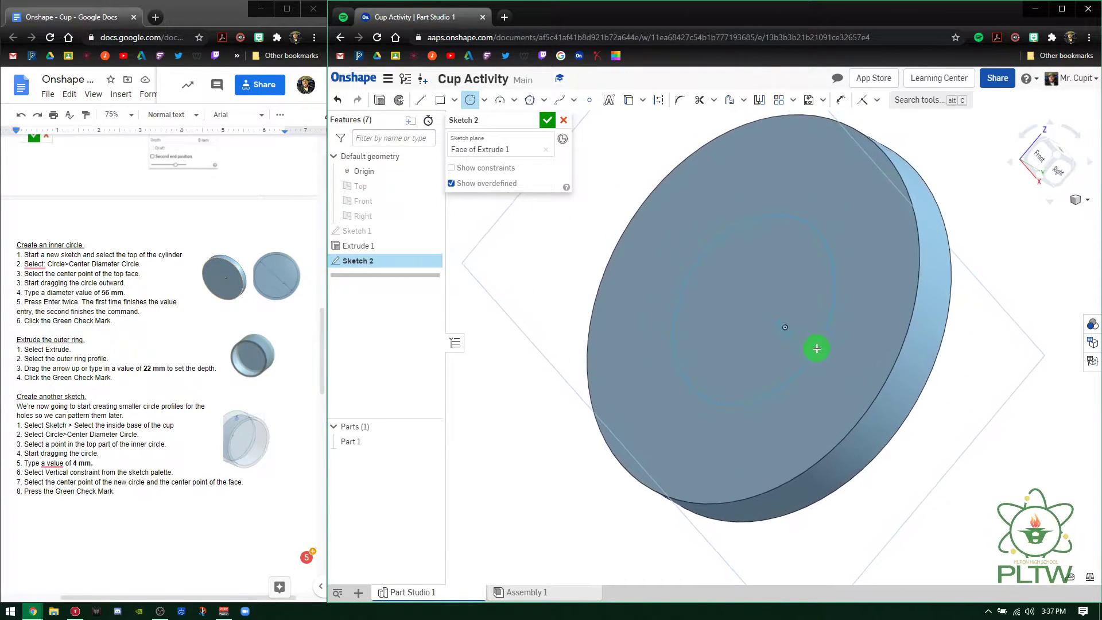
key(Right)
scroll(804, 351, up, 3)
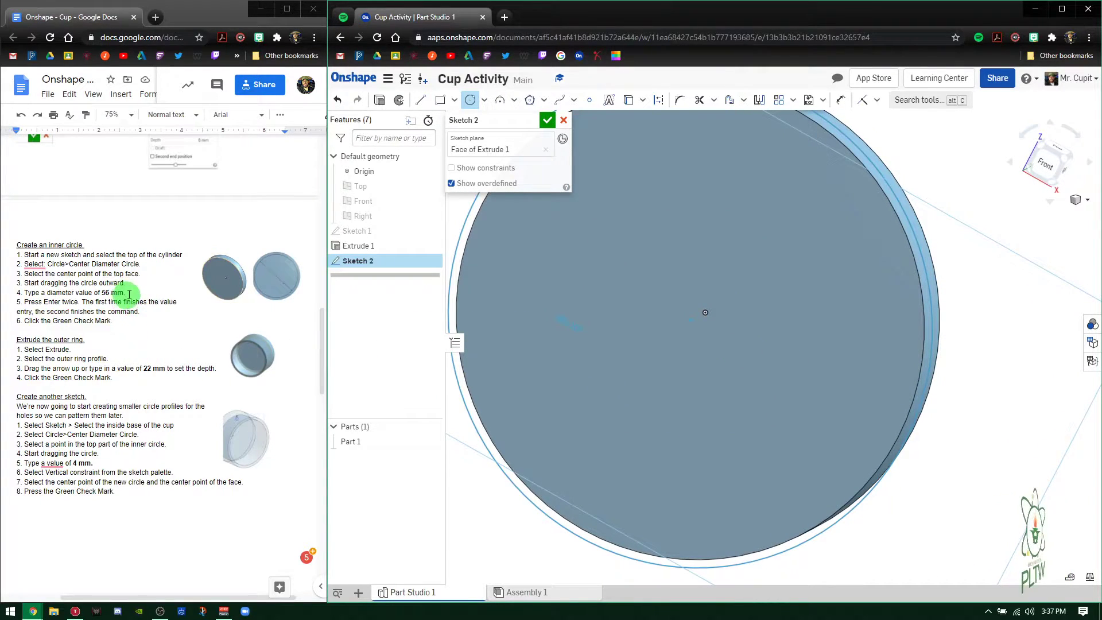
drag(833, 437, 753, 487)
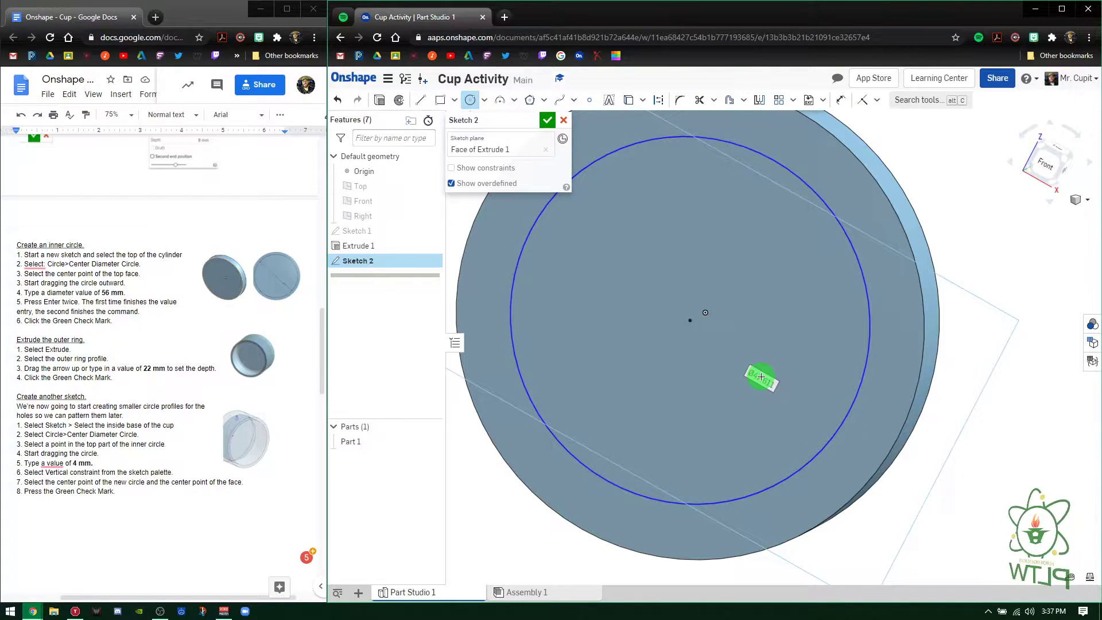
text(56)
key(Return)
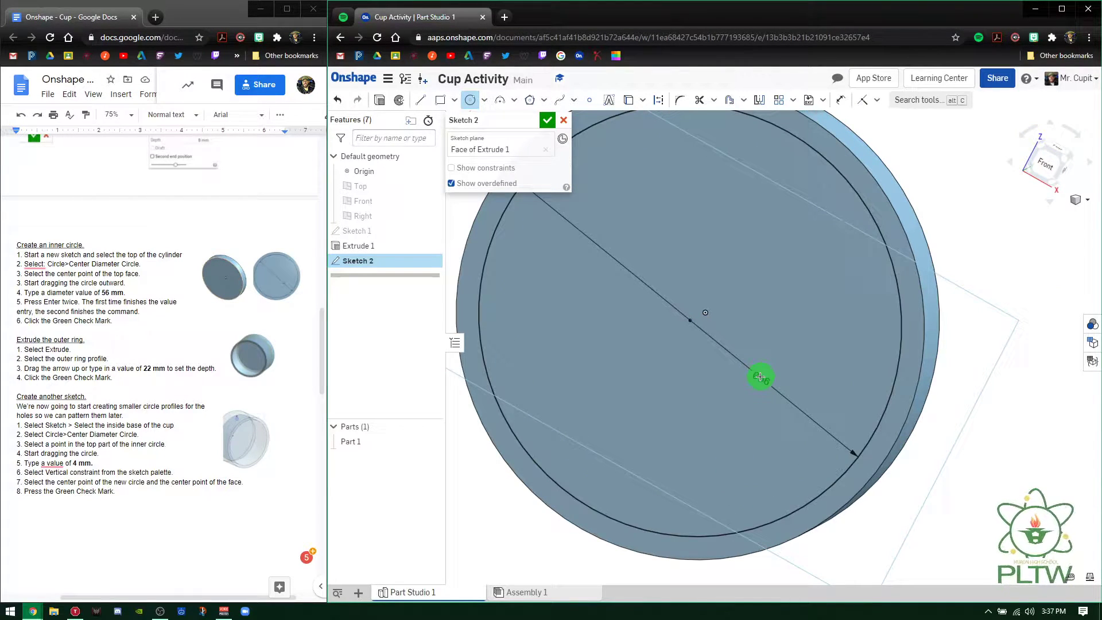
scroll(702, 406, down, 5)
right_drag(707, 398, 684, 374)
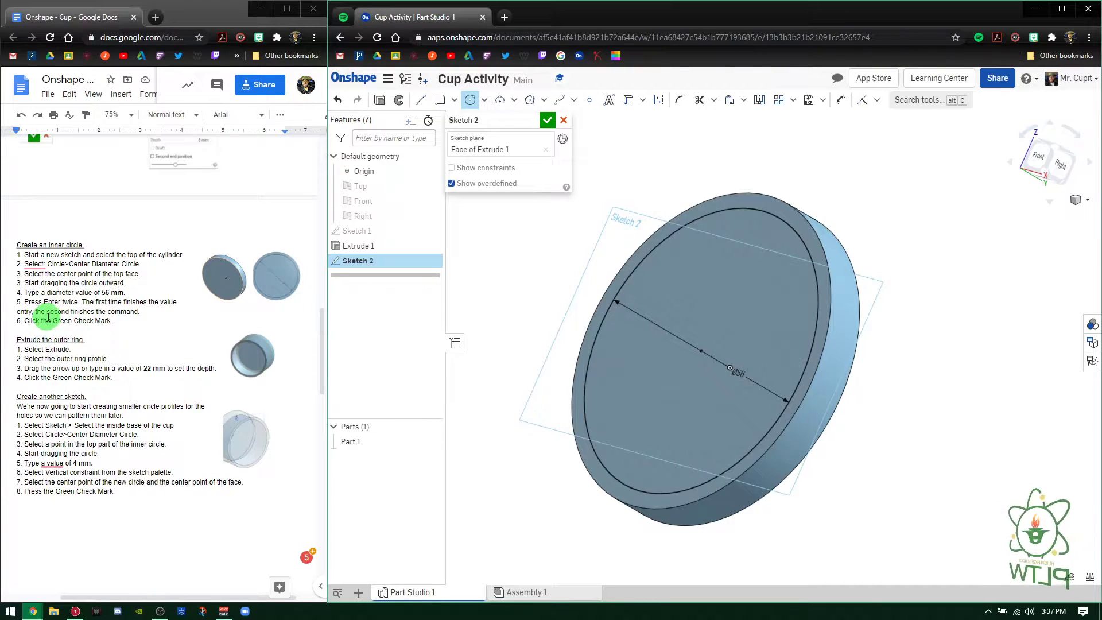
click(547, 120)
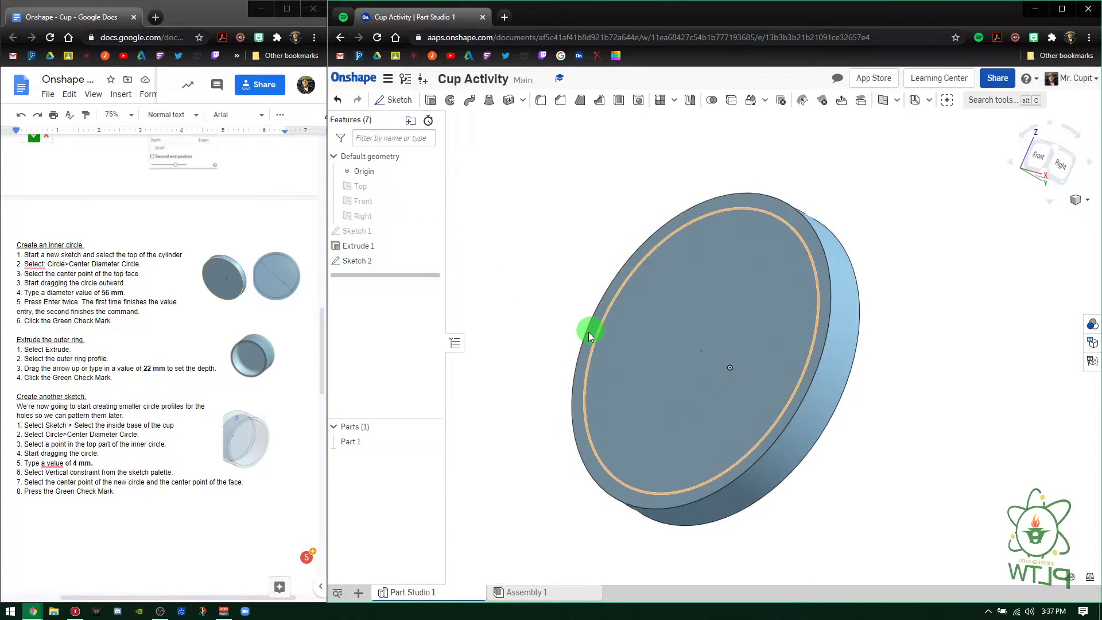
Extrude the outer ring region outside the 56 mm circle with a blind depth of 22 mm, adding it to the existing disc
click(431, 262)
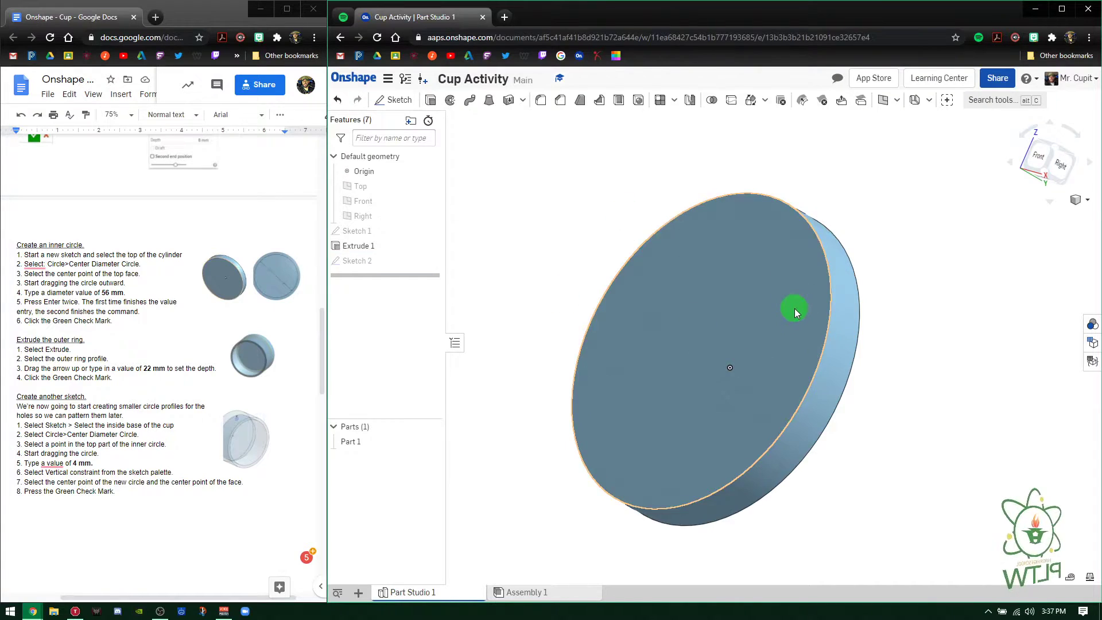
click(431, 262)
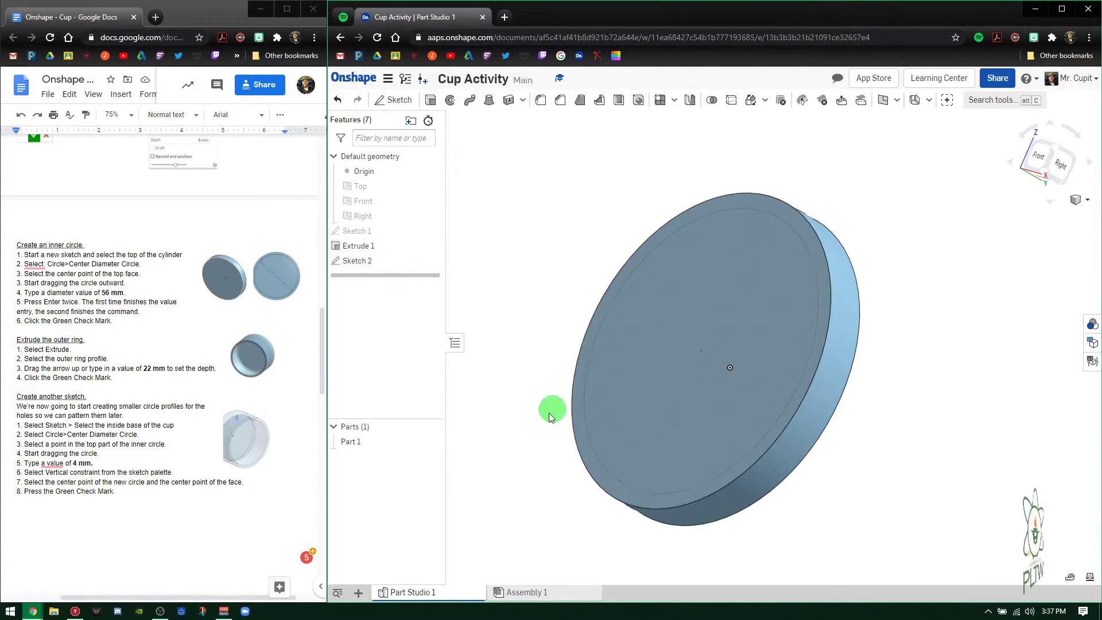
click(430, 101)
click(803, 230)
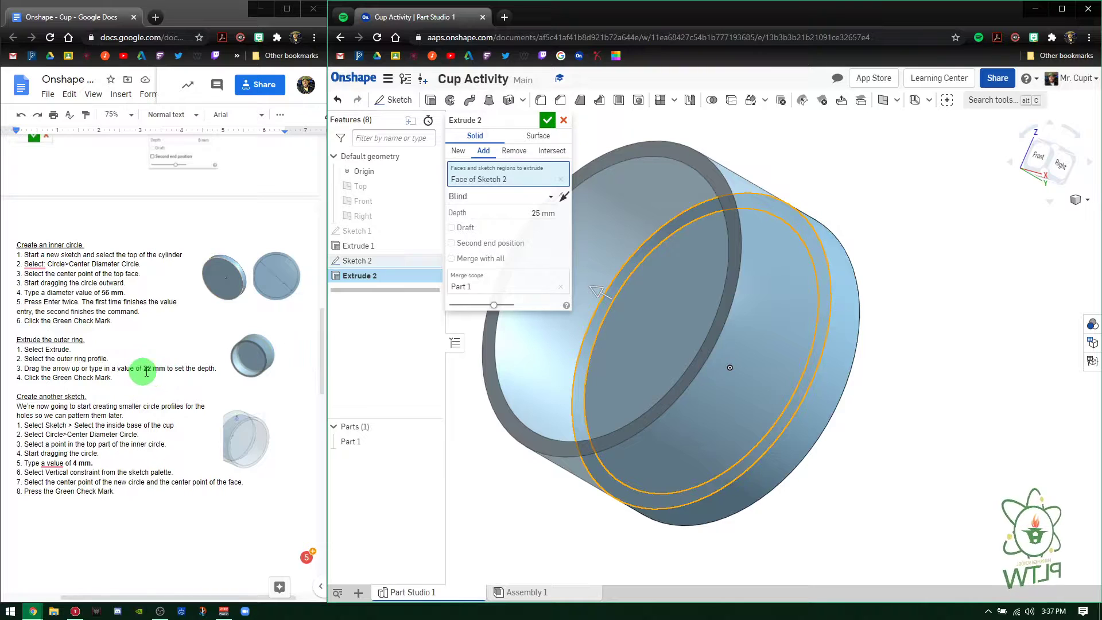
click(531, 214)
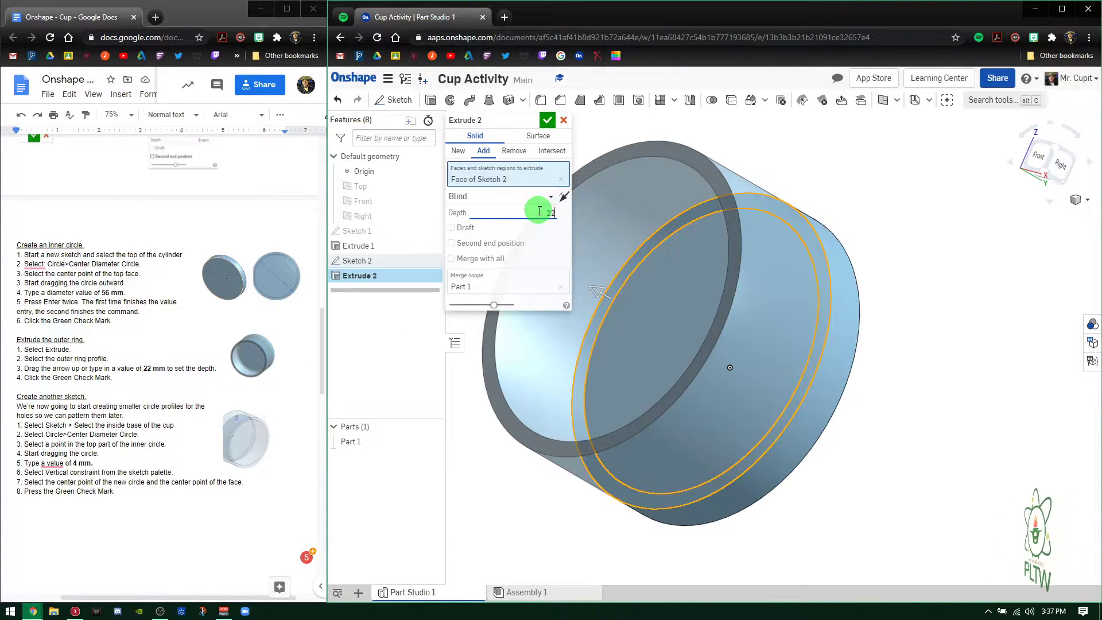
text(22)
key(Return)
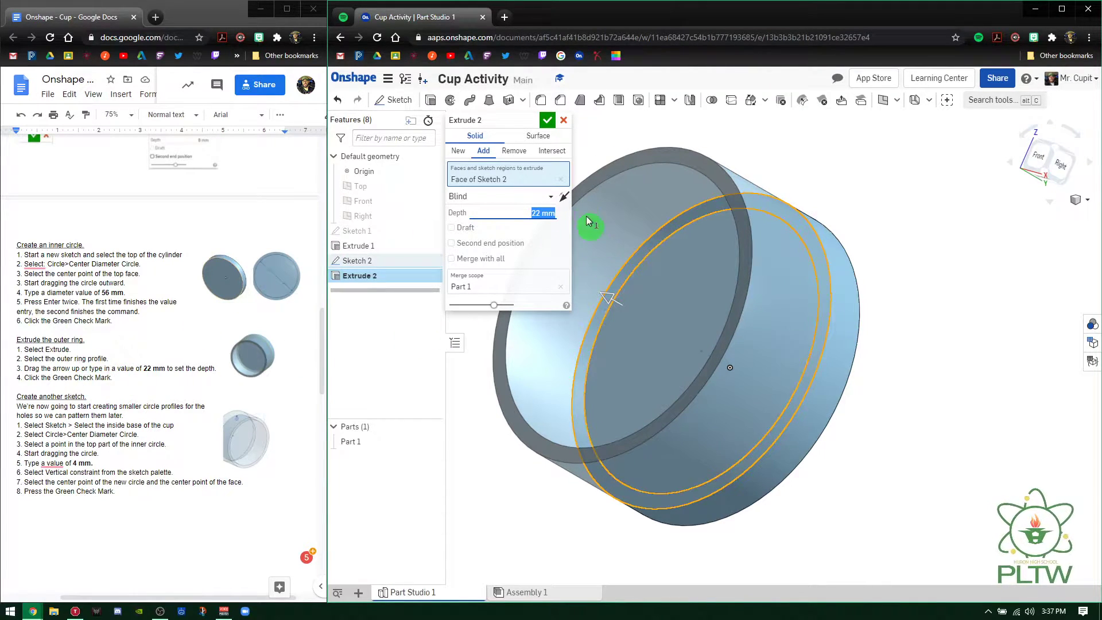
click(547, 119)
right_drag(534, 343, 643, 372)
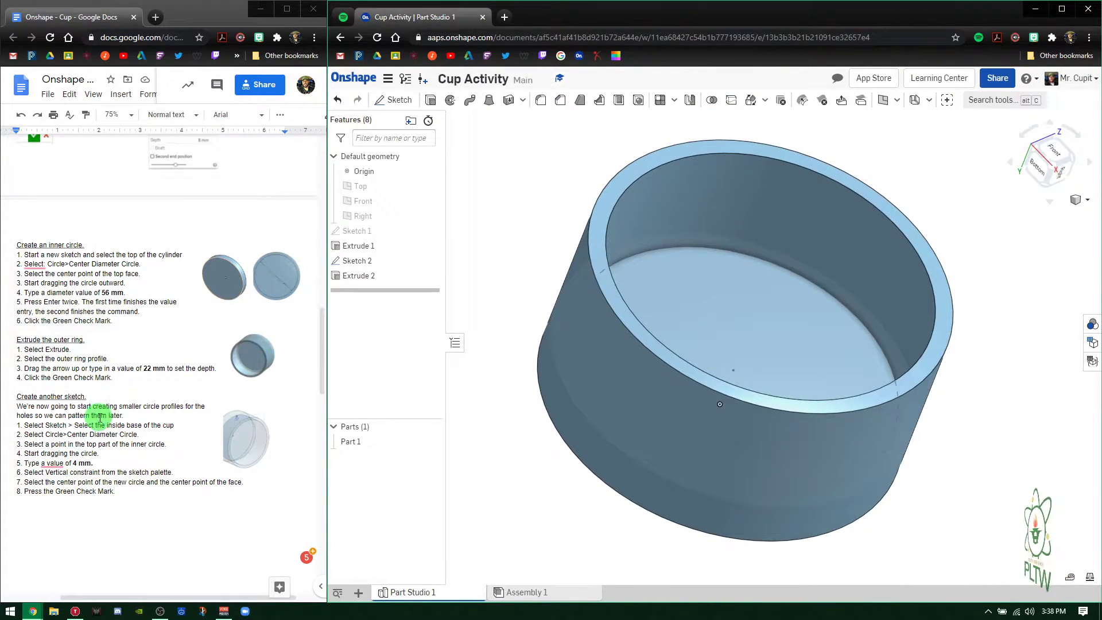
Start a new sketch on the inside base face of the cup
scroll(105, 425, down, 1)
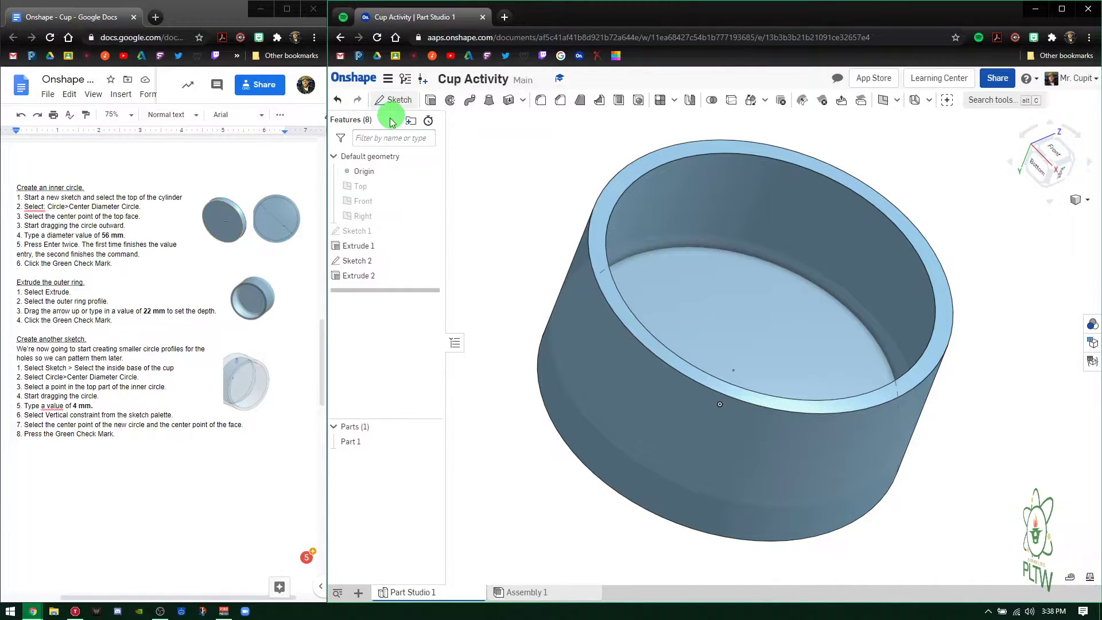
click(394, 99)
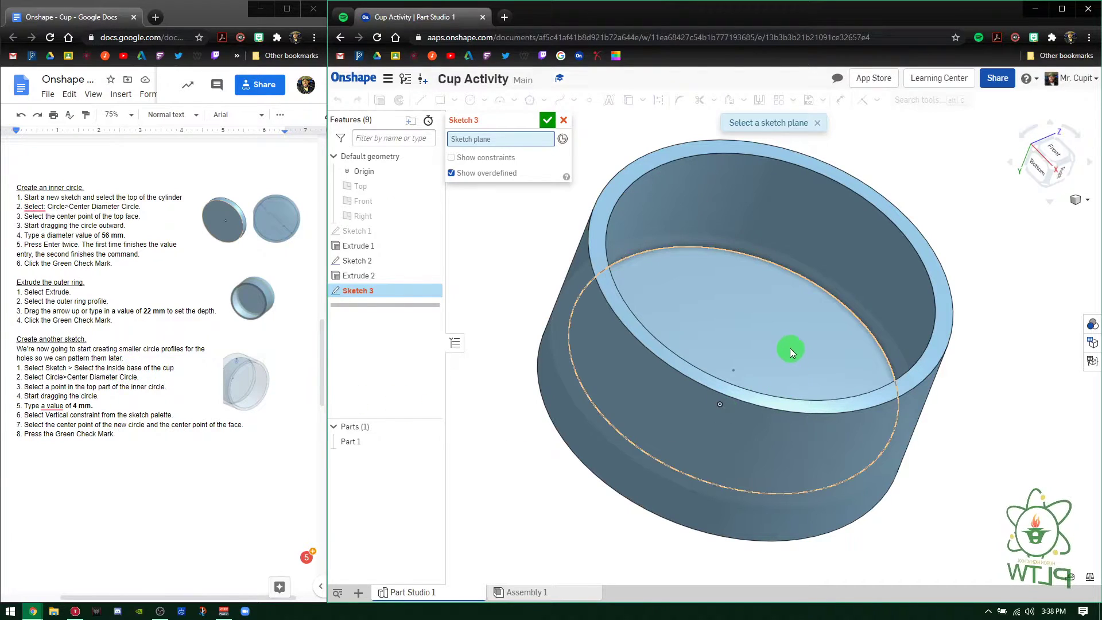
right_drag(745, 331, 721, 328)
click(724, 307)
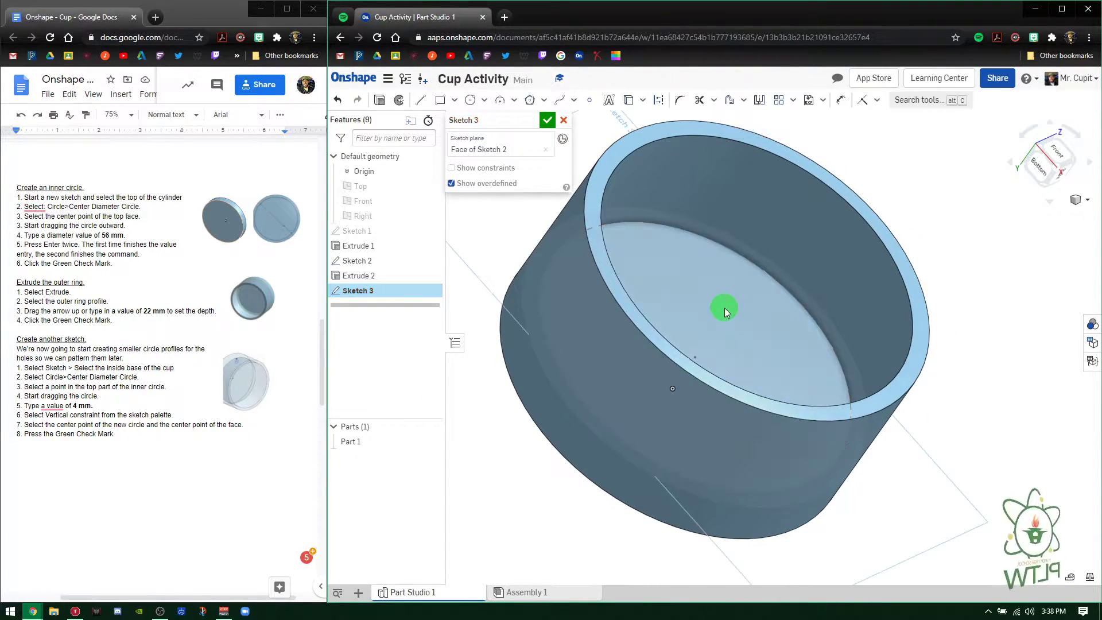
scroll(758, 319, down, 3)
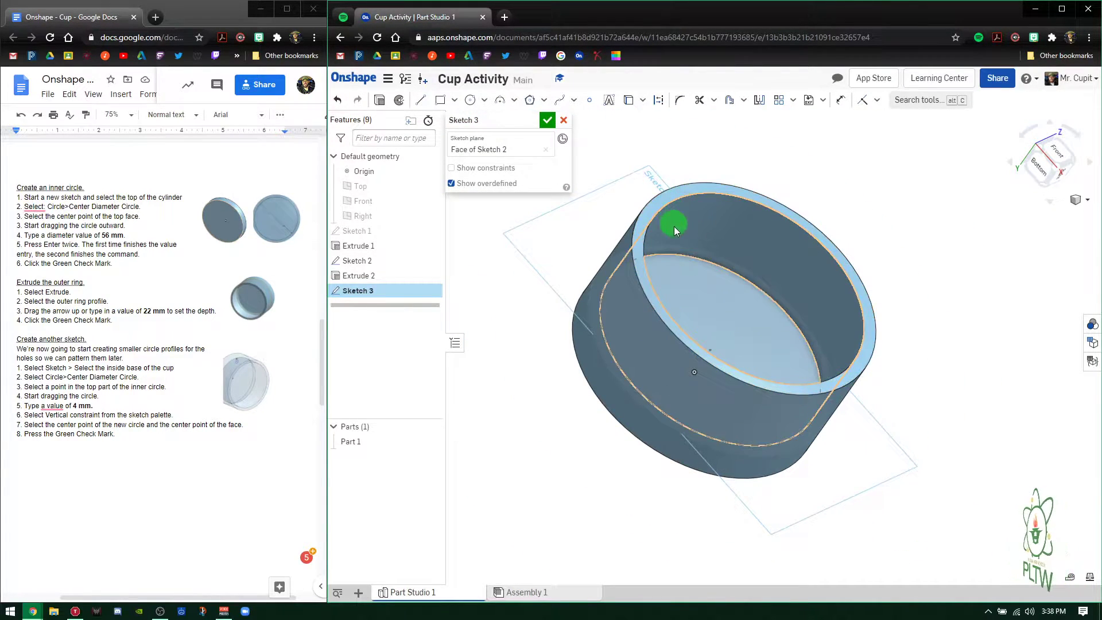
View the sketch plane straight on and draw a 4 mm diameter center point circle on the cup's inner base, near its rim
right_drag(588, 459, 98, 379)
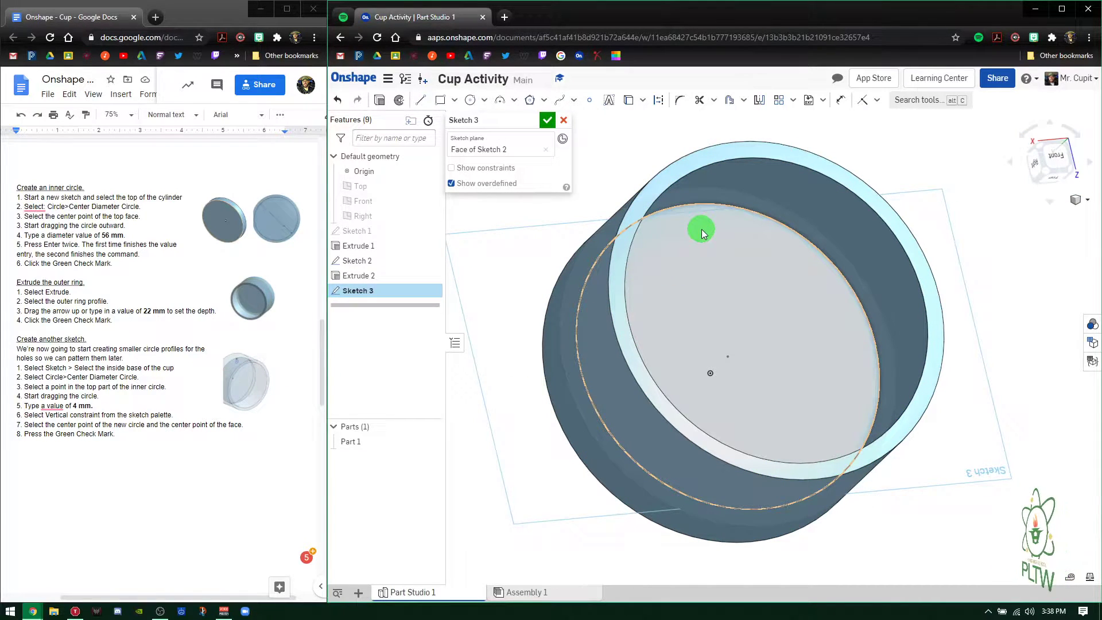
key(n)
click(470, 100)
key(n)
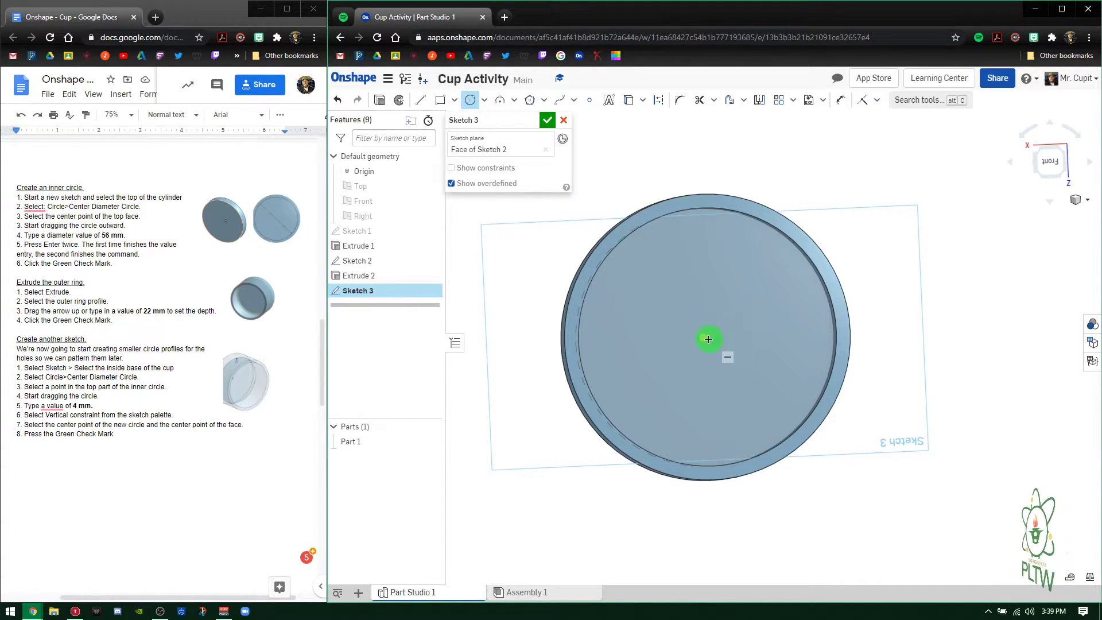
click(707, 245)
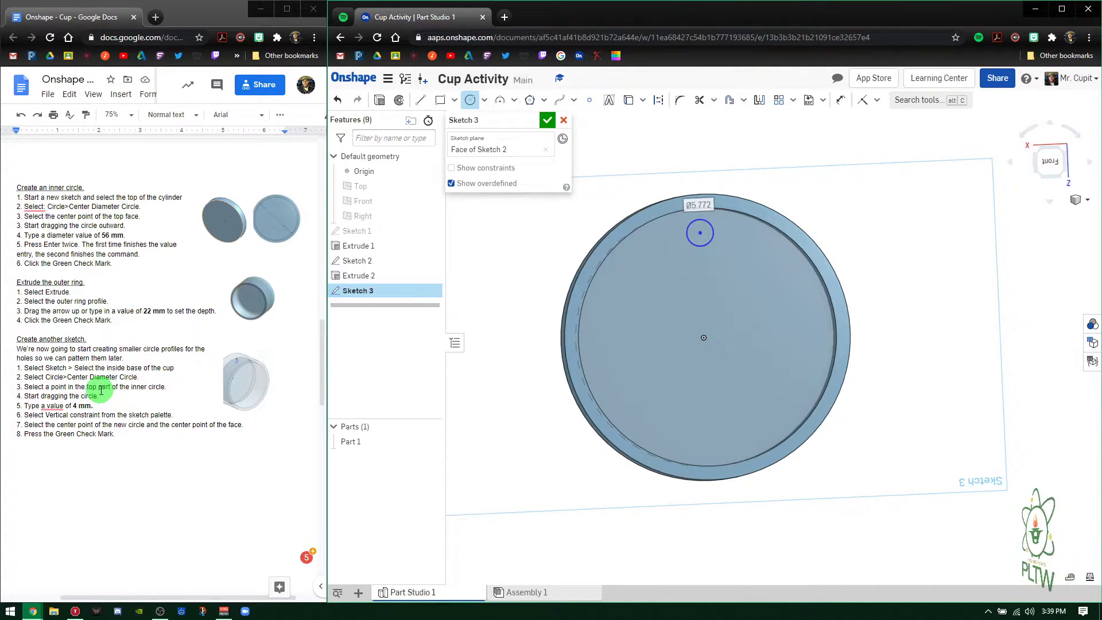
text(4)
key(Return)
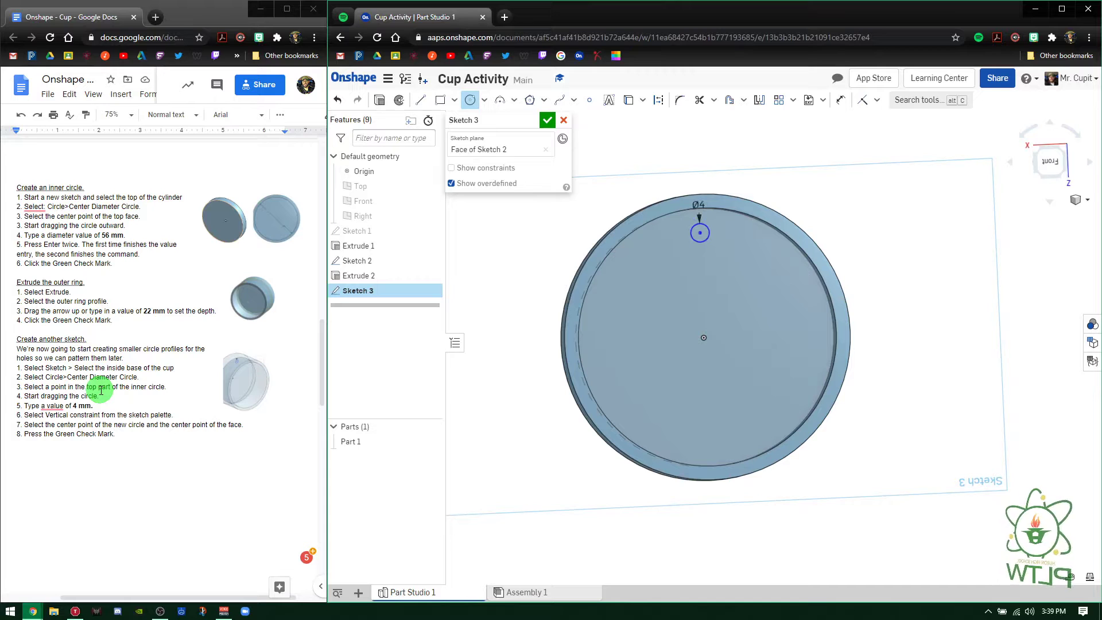
Apply a Vertical constraint between the 4 mm circle's center and the center point of the base face, and finish the sketch
right_drag(701, 264, 356, 352)
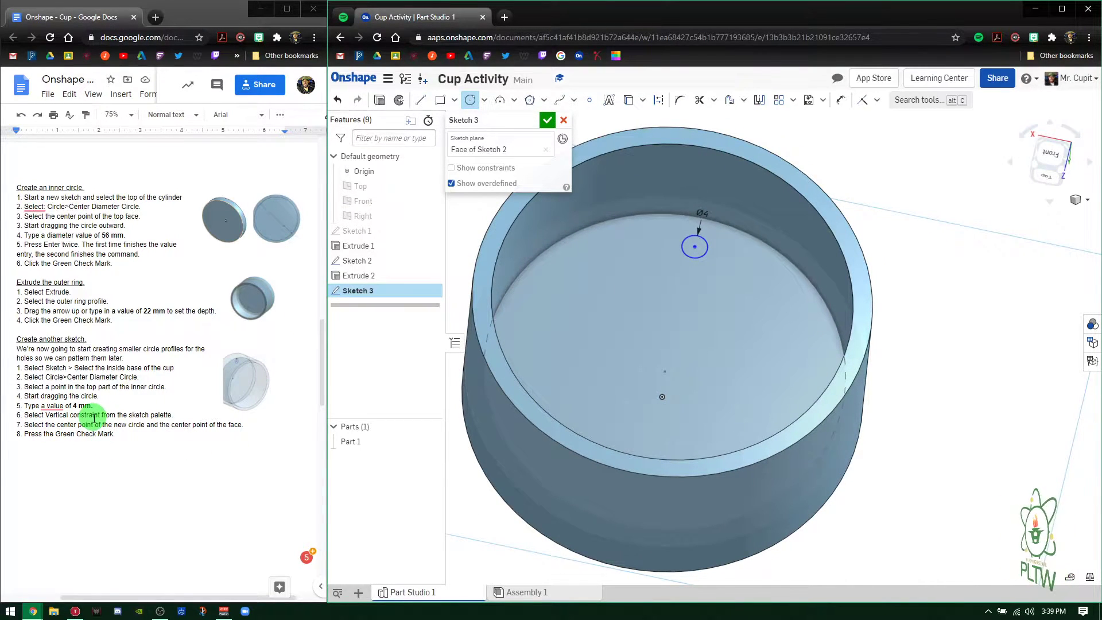
right_drag(647, 419, 647, 337)
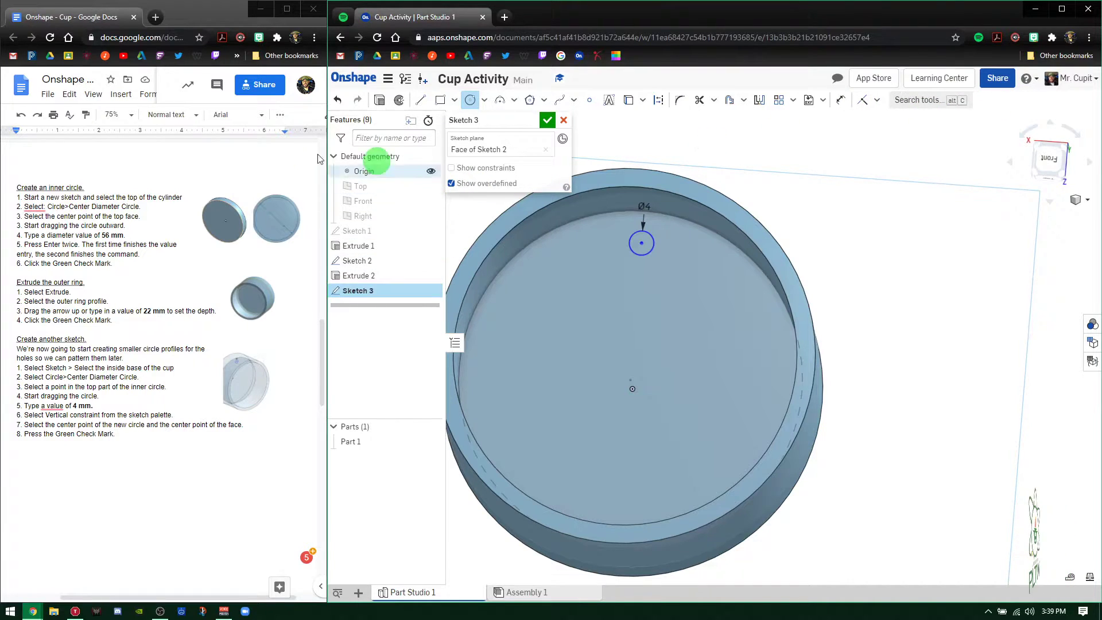
click(878, 101)
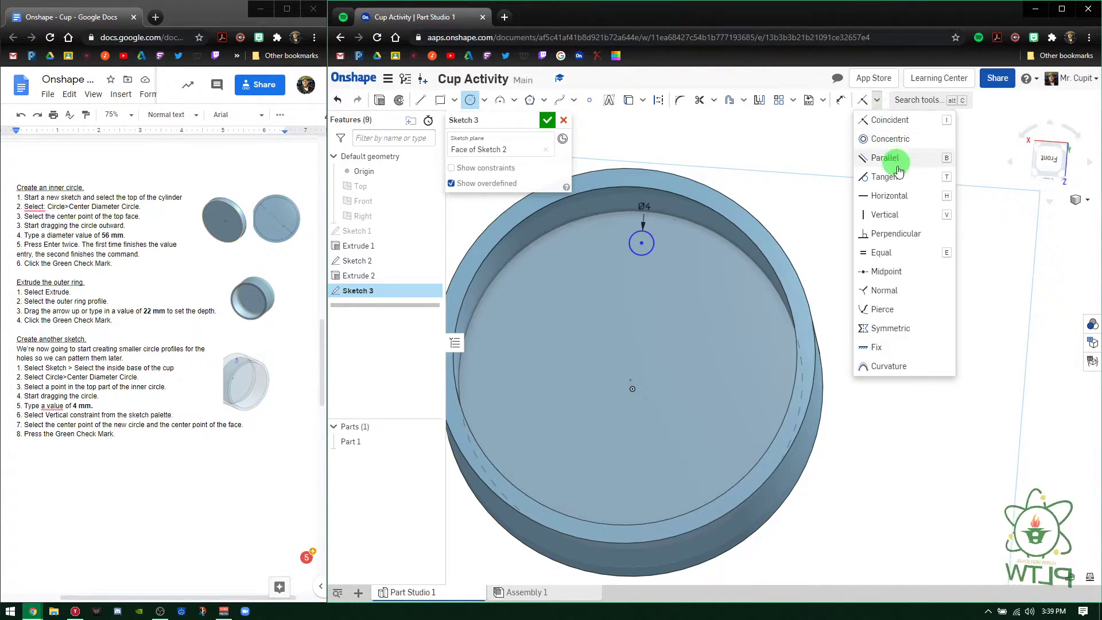
click(891, 217)
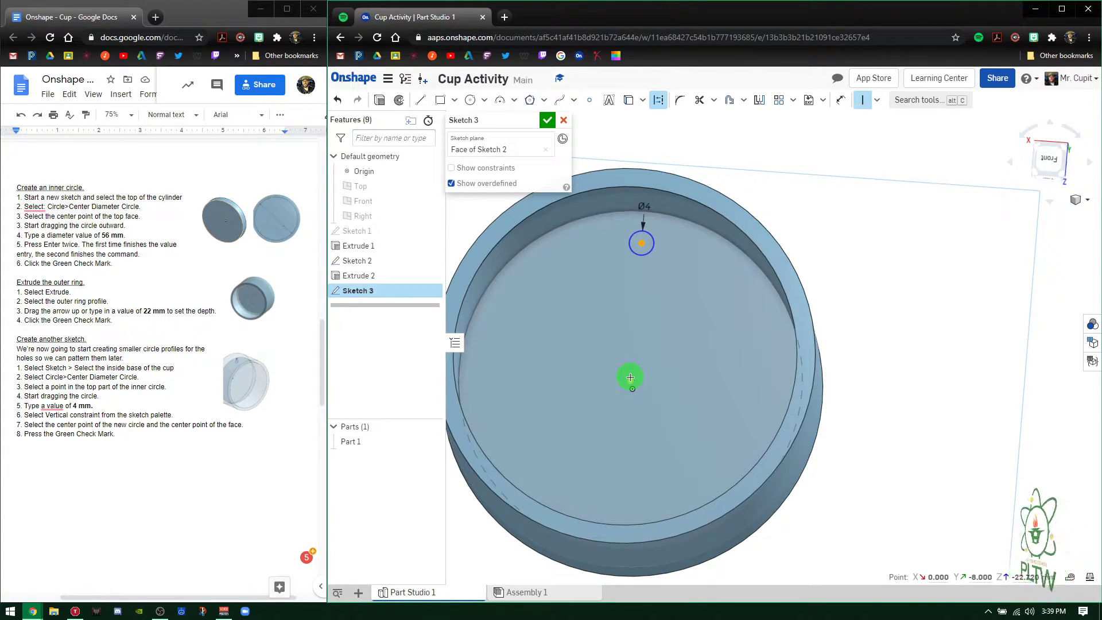
click(630, 377)
mouse_move(655, 281)
right_down()
mouse_move(674, 318)
mouse_move(647, 352)
mouse_move(716, 312)
right_up()
click(1046, 166)
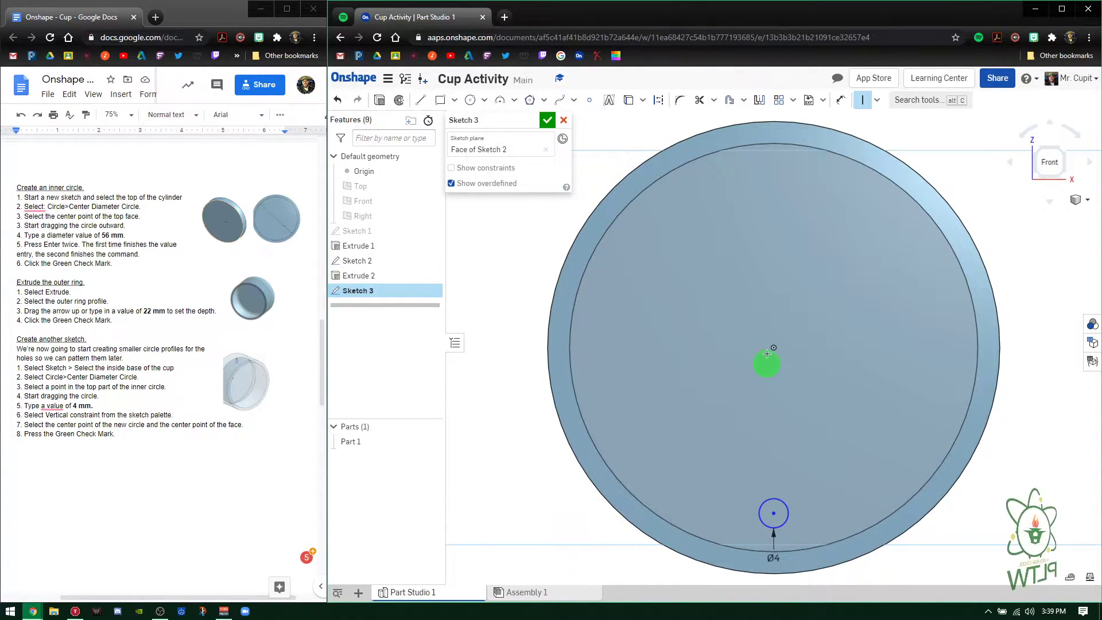
click(548, 120)
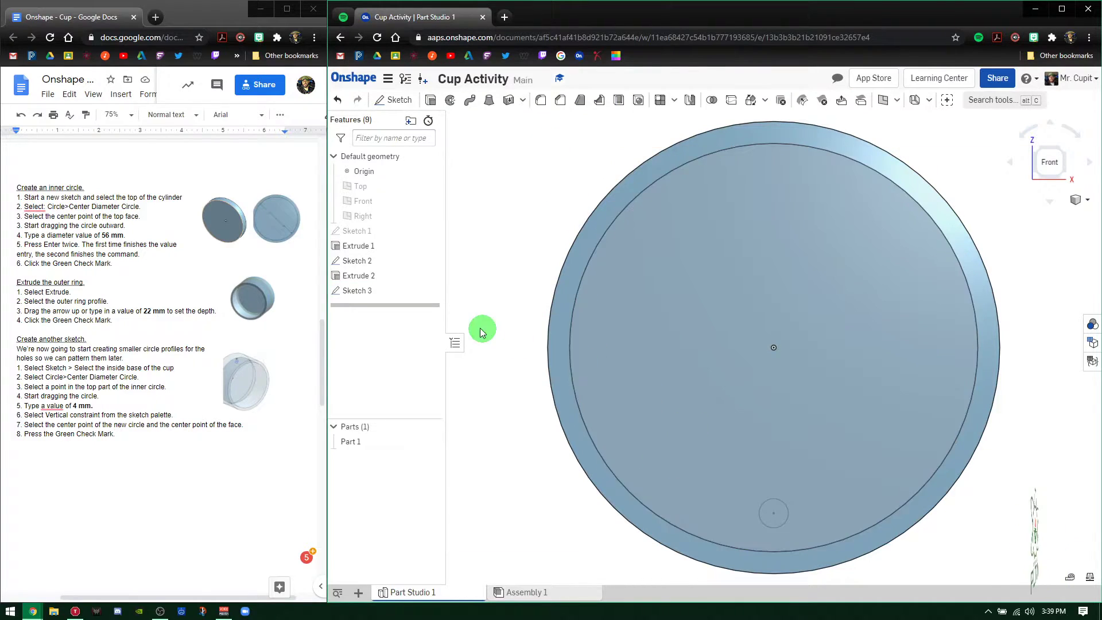
Reopen the 4 mm circle's sketch for editing and move the circle slightly toward the cup's center along its vertical alignment
double_click(359, 291)
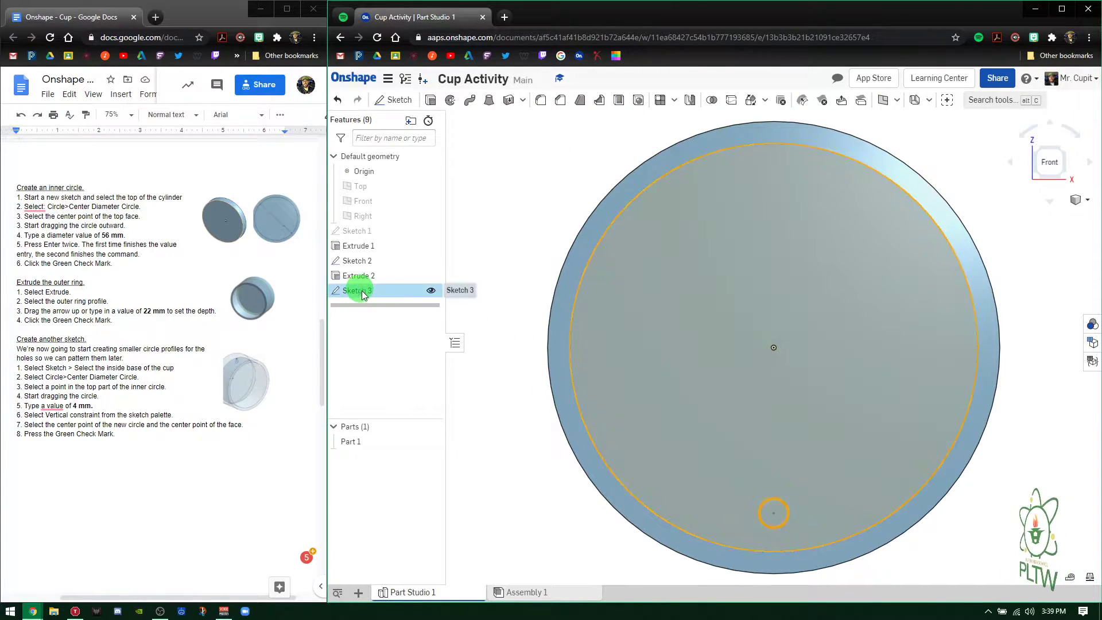
drag(787, 534, 787, 469)
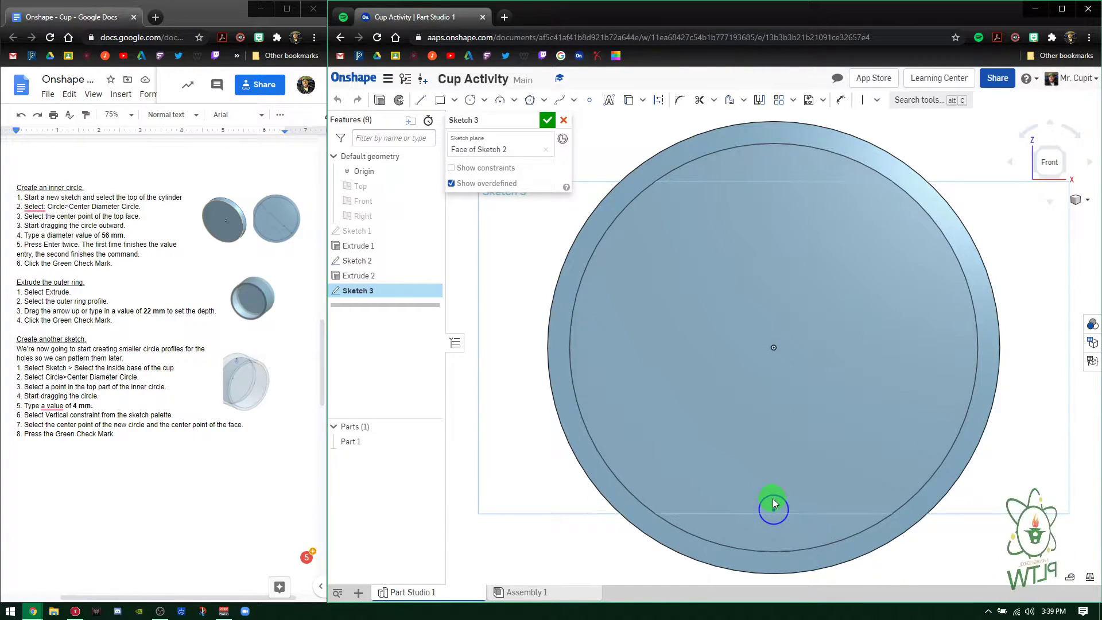
scroll(725, 391, up, 2)
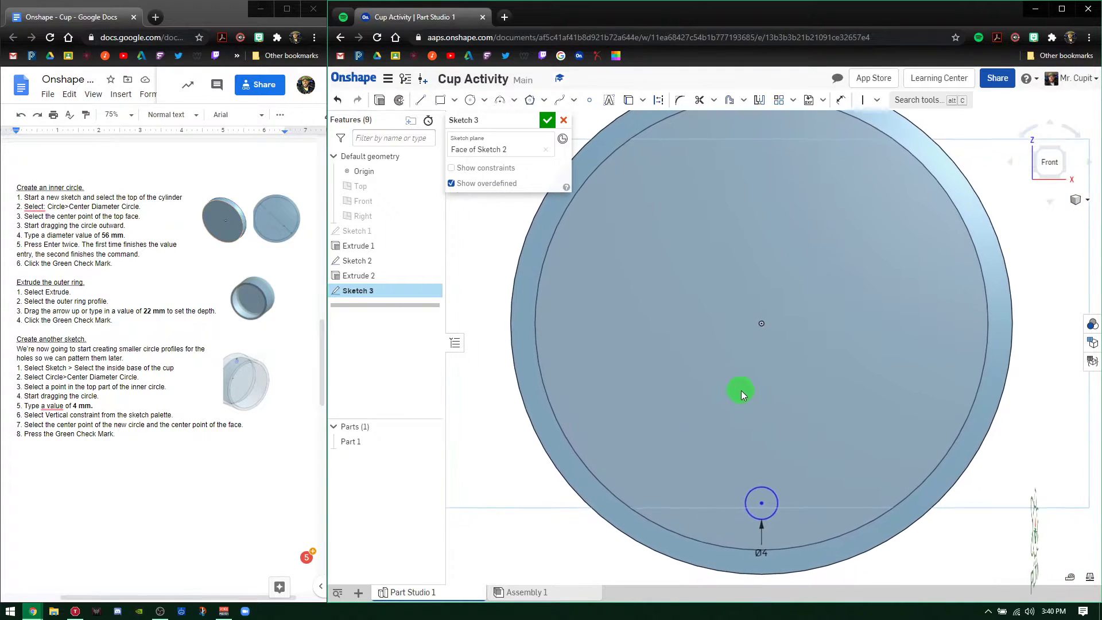
key(f)
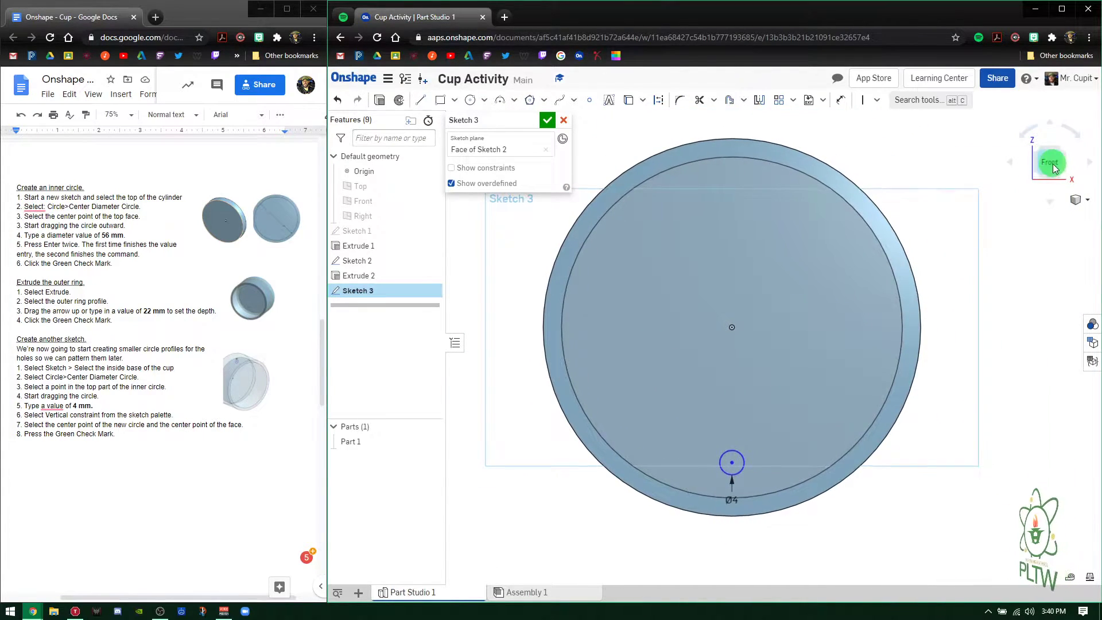
Finish the 4 mm circle's sketch and consult the instructions for dimensioning its distance from the center
click(548, 121)
mouse_move(606, 302)
right_down()
mouse_move(794, 407)
mouse_move(790, 436)
mouse_move(758, 396)
right_up()
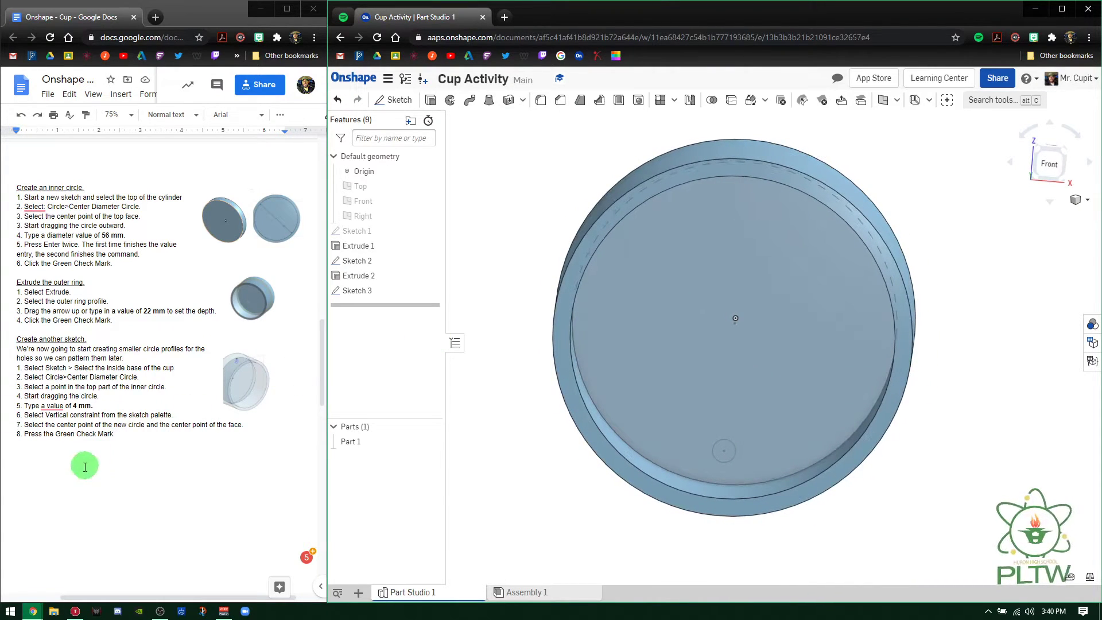
scroll(95, 449, down, 5)
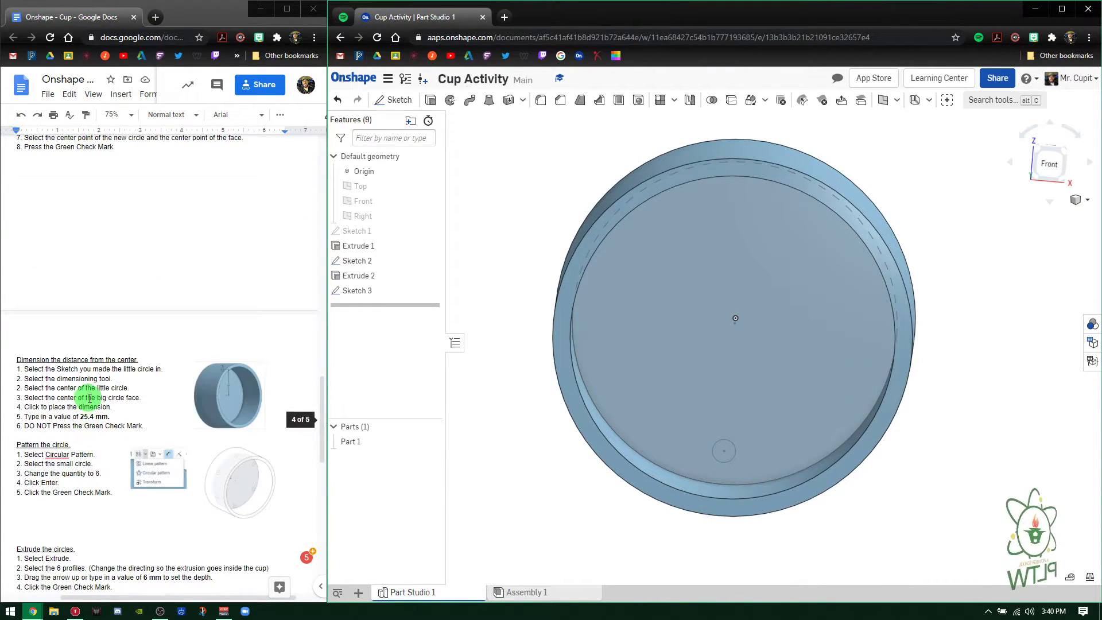
click(702, 339)
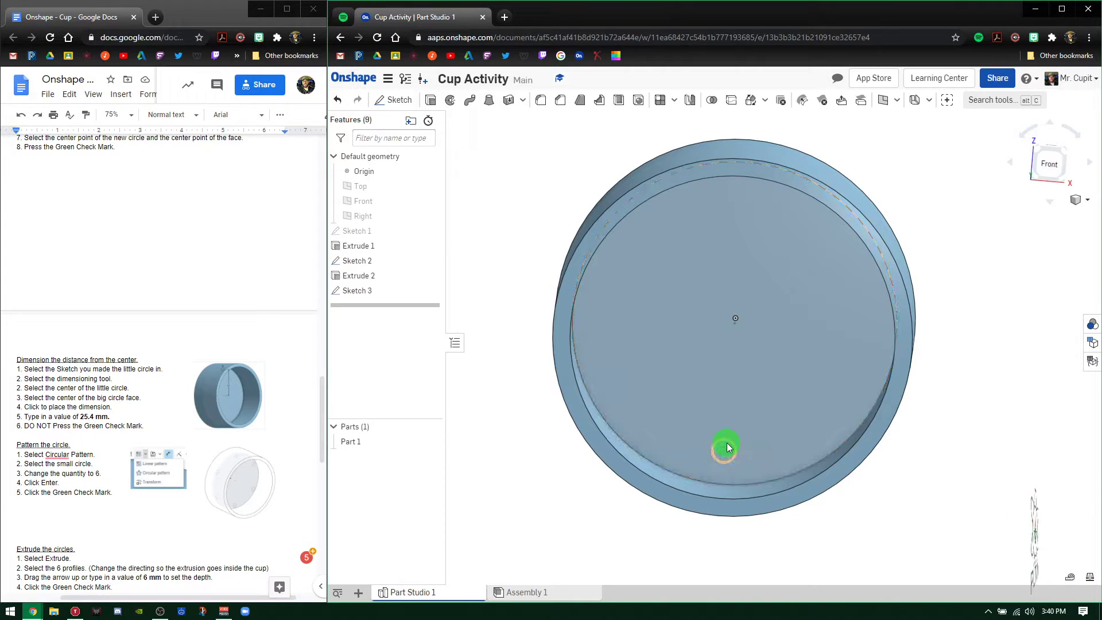
mouse_move(728, 396)
right_down()
mouse_move(777, 362)
mouse_move(735, 389)
mouse_move(704, 452)
mouse_move(669, 452)
mouse_move(691, 151)
right_up()
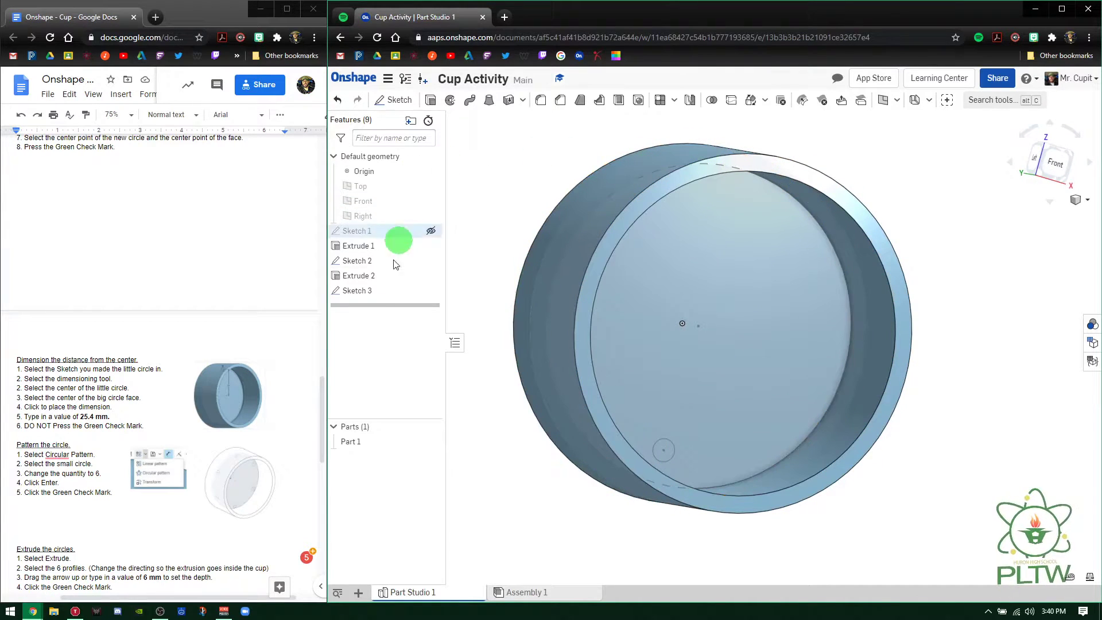
Reopen the 4 mm circle's sketch and dimension the distance from its center to the base face's center as 25.4 mm
double_click(382, 292)
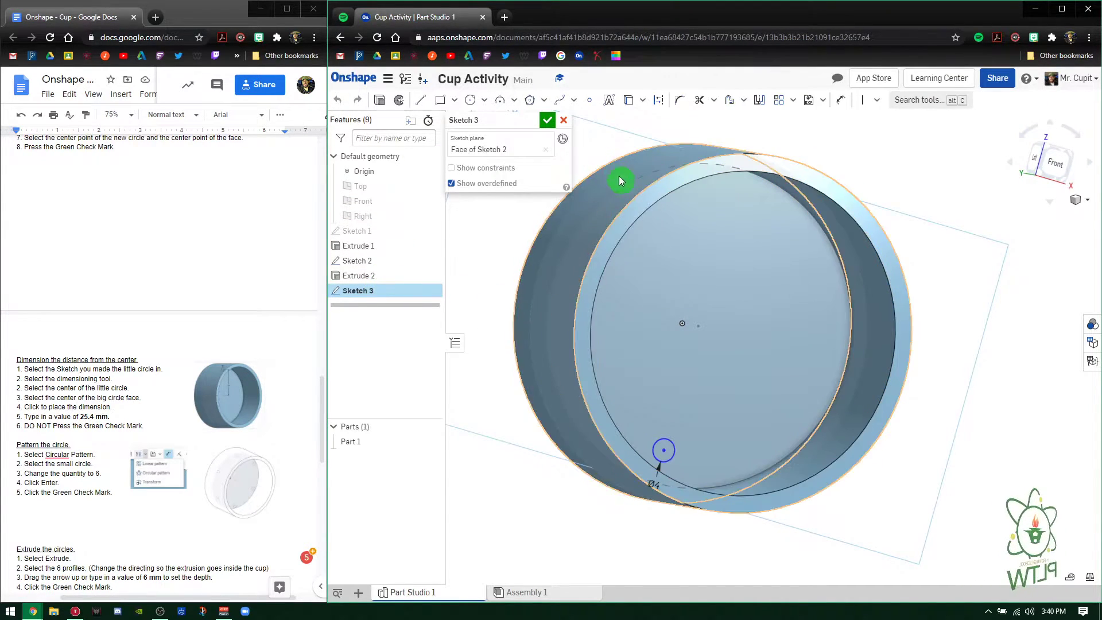
click(841, 102)
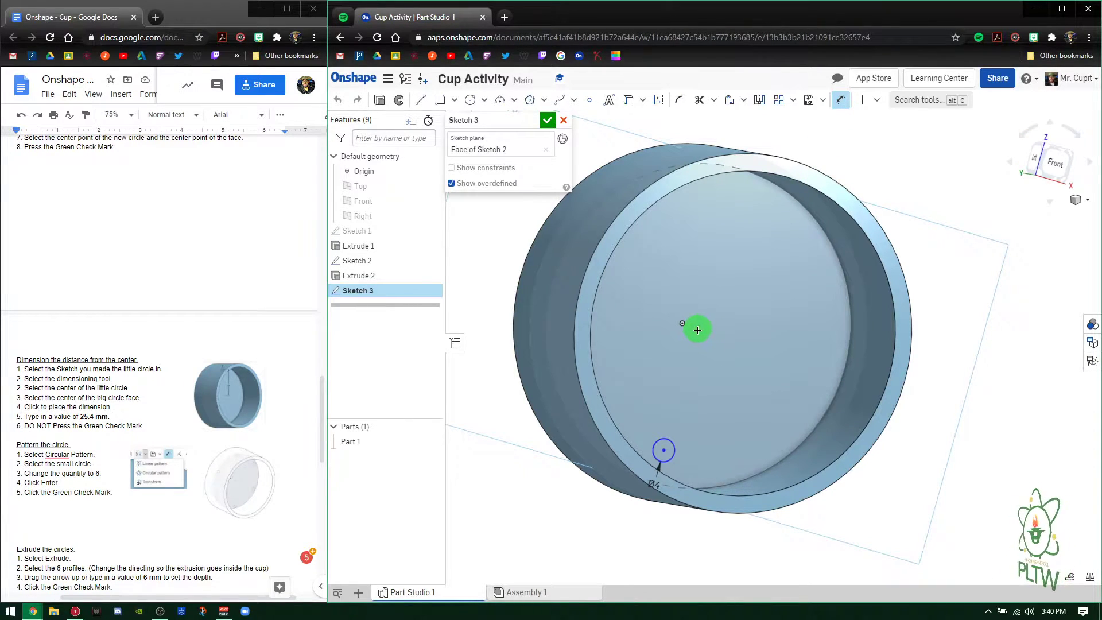
drag(675, 443, 743, 415)
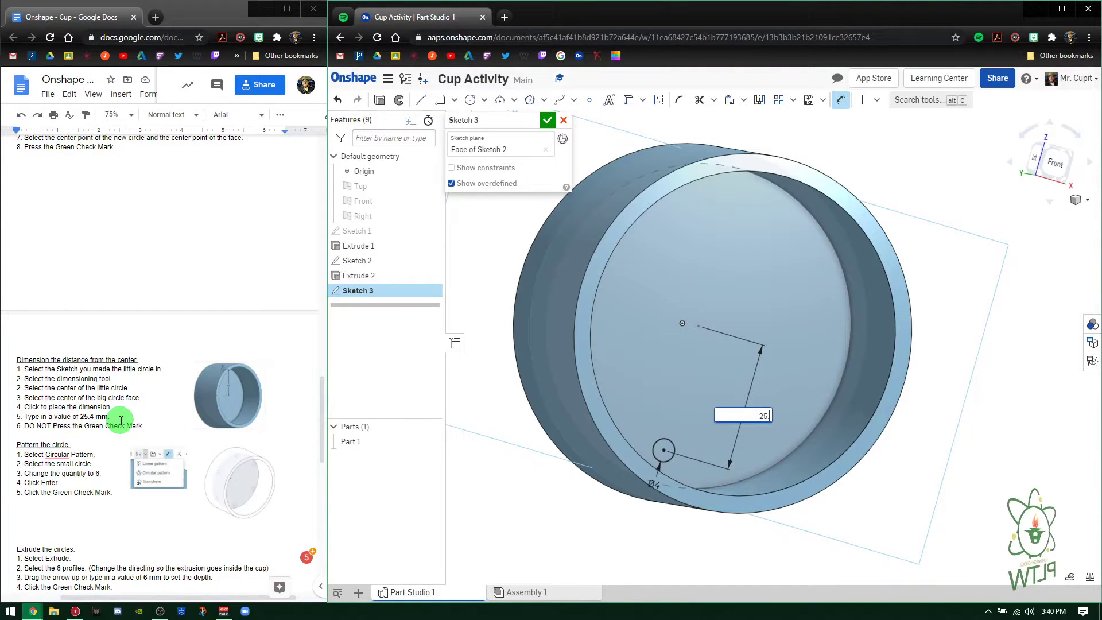
key(n)
mouse_move(656, 474)
right_down()
mouse_move(677, 457)
mouse_move(605, 391)
mouse_move(634, 347)
right_up()
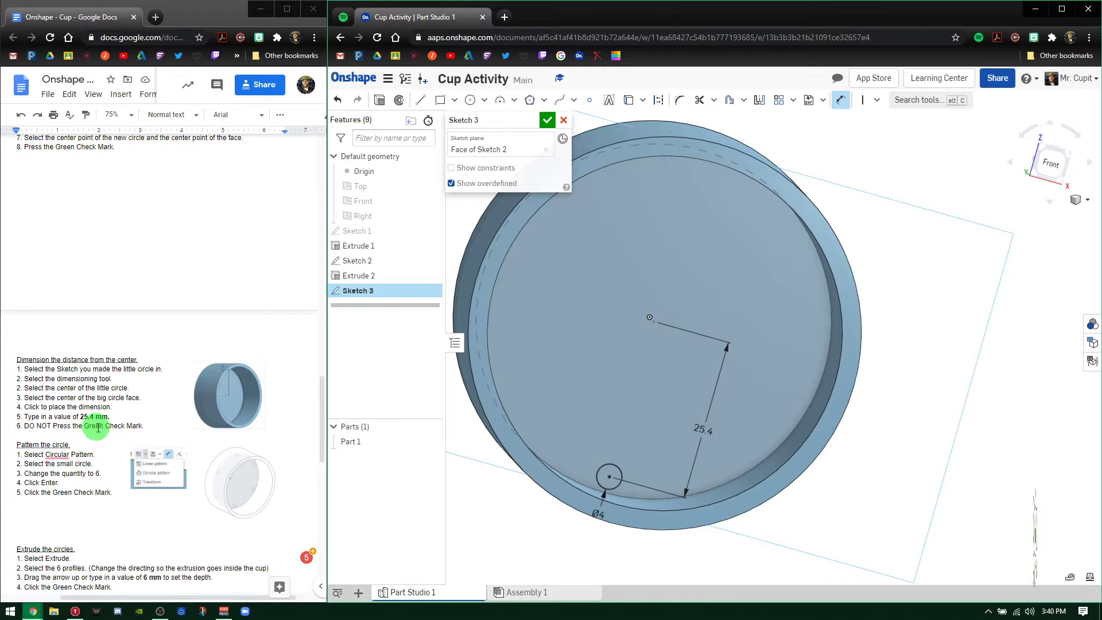
Make the words "DO NOT" bold in step 6 of the dimensioning instructions in the Google Doc and return to Onshape
click(26, 427)
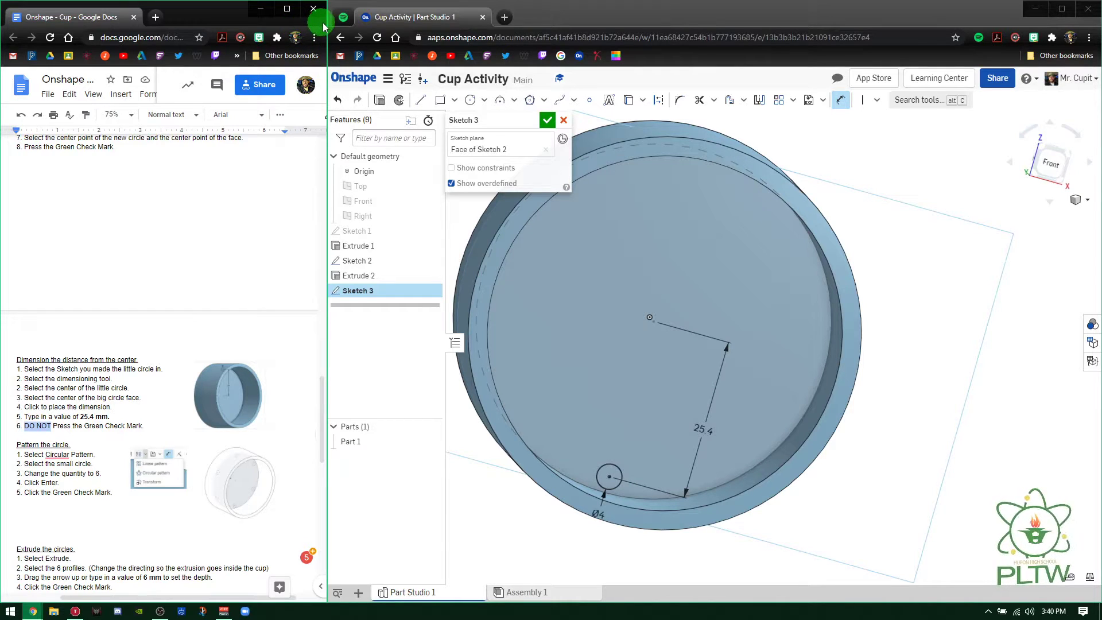
drag(327, 25, 497, 25)
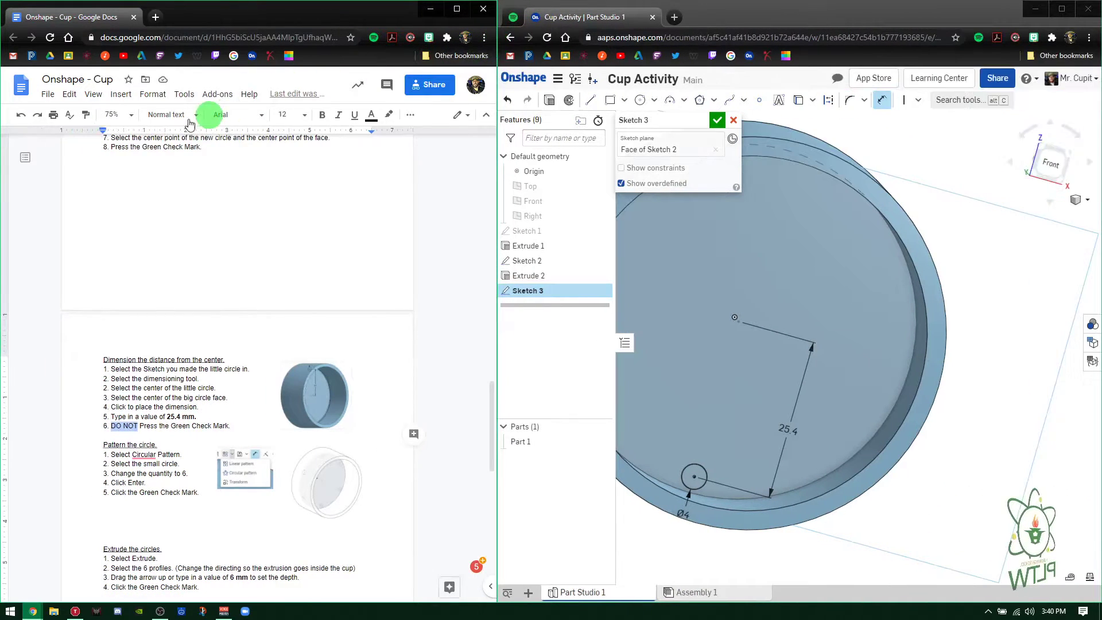
click(322, 115)
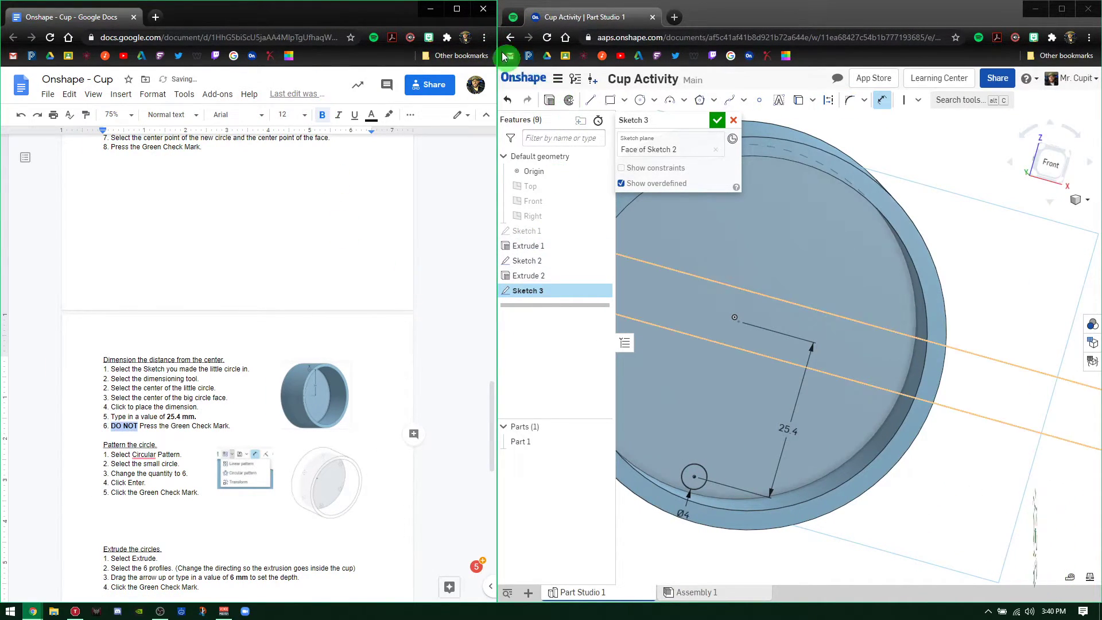
drag(497, 25, 288, 25)
click(600, 360)
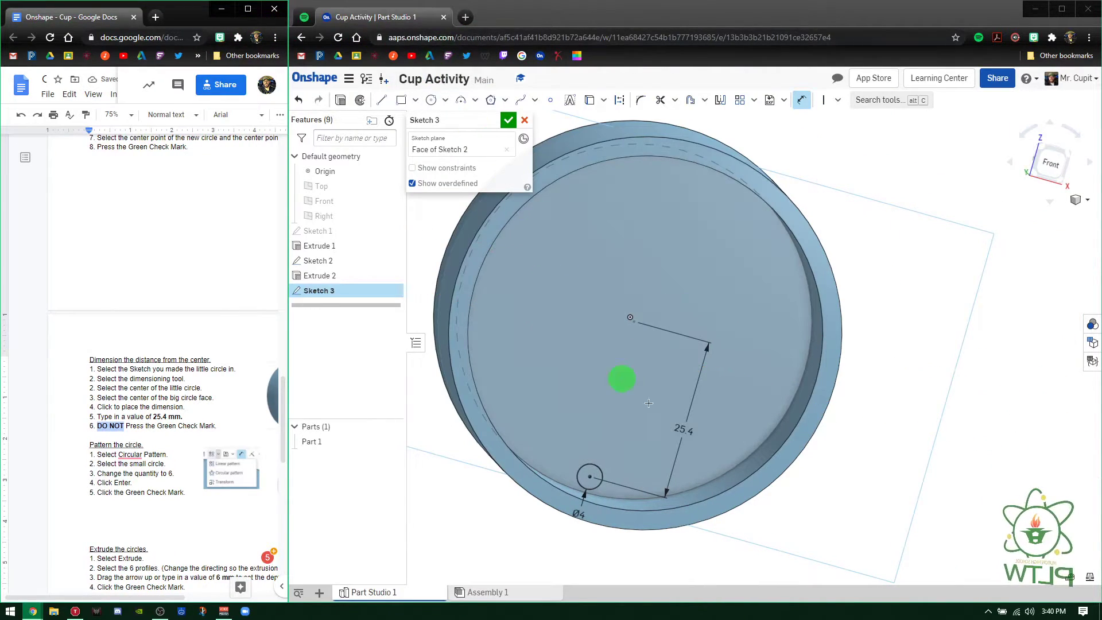
Widen the instructions document's window slightly so its text and pictures fit beside the model
scroll(634, 430, up, 2)
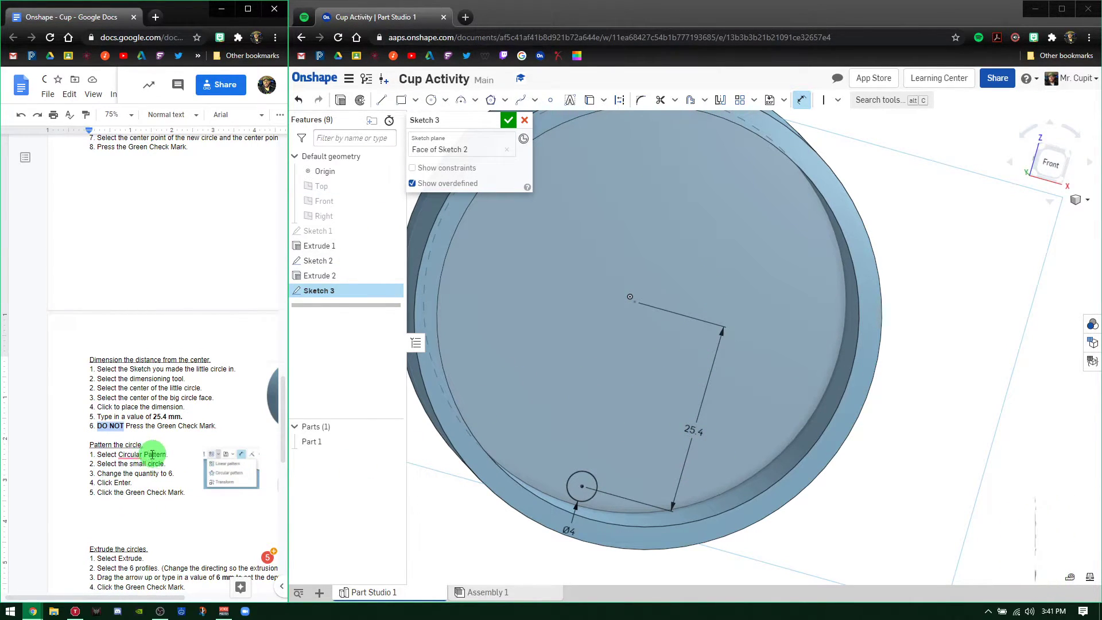
drag(288, 295, 319, 295)
drag(140, 601, 185, 601)
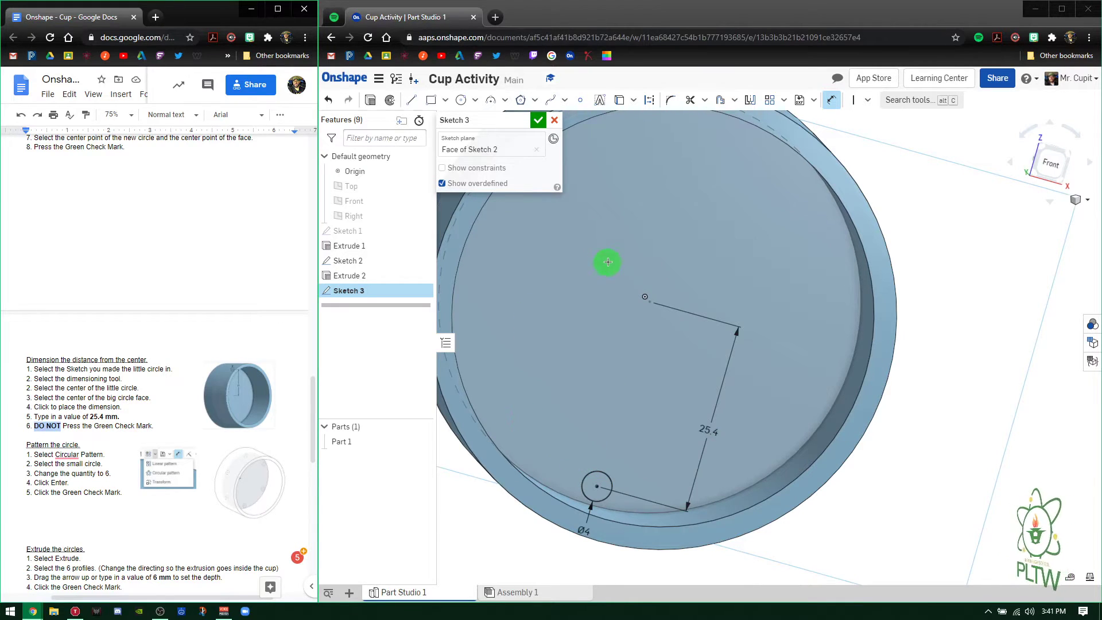
Create a circular pattern of the 4 mm circle around the cup's center with a quantity of 6, and finish the sketch
click(785, 101)
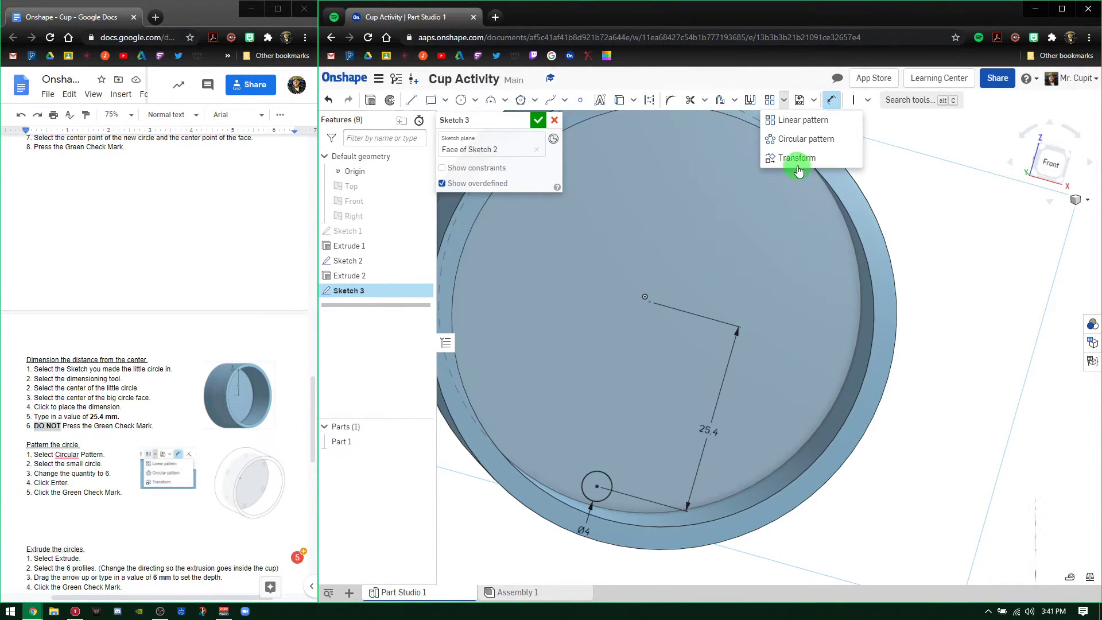
click(802, 139)
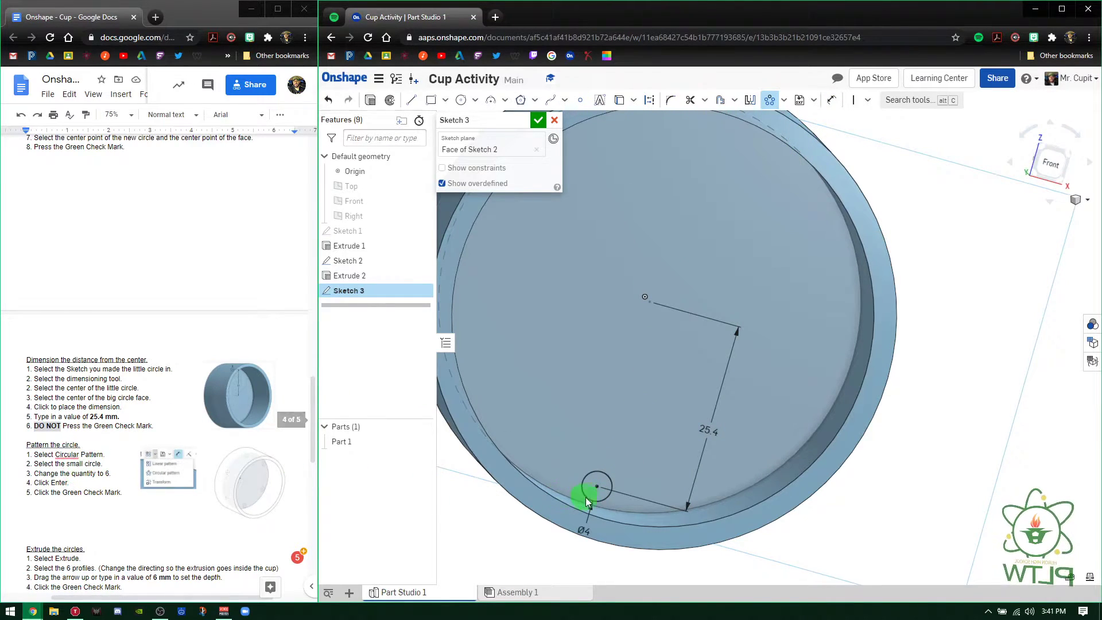
click(608, 476)
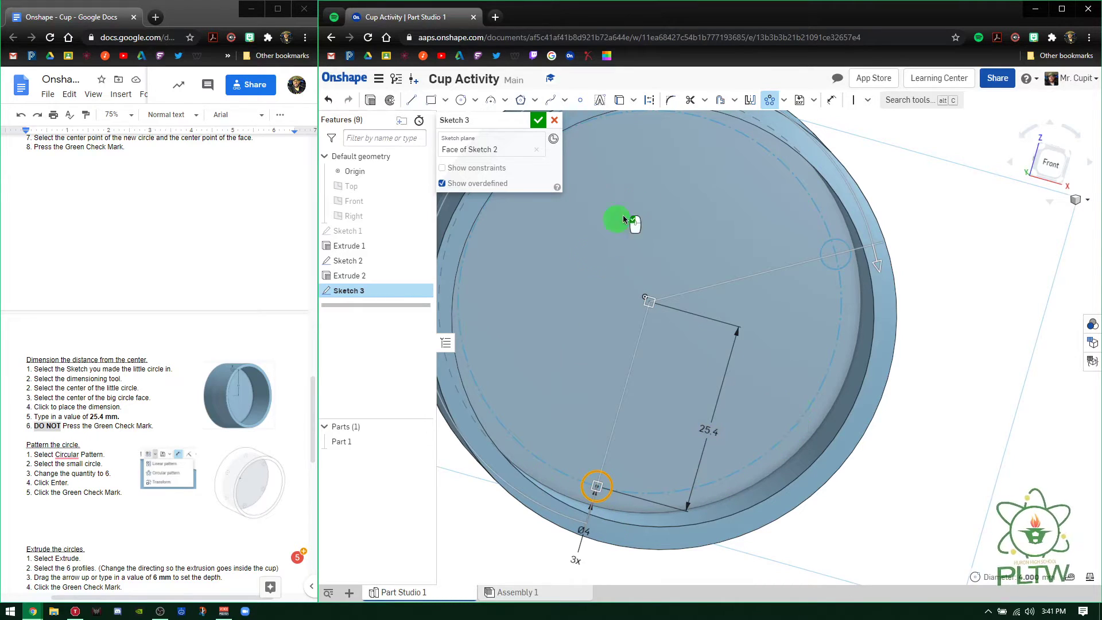
right_drag(556, 298, 641, 494)
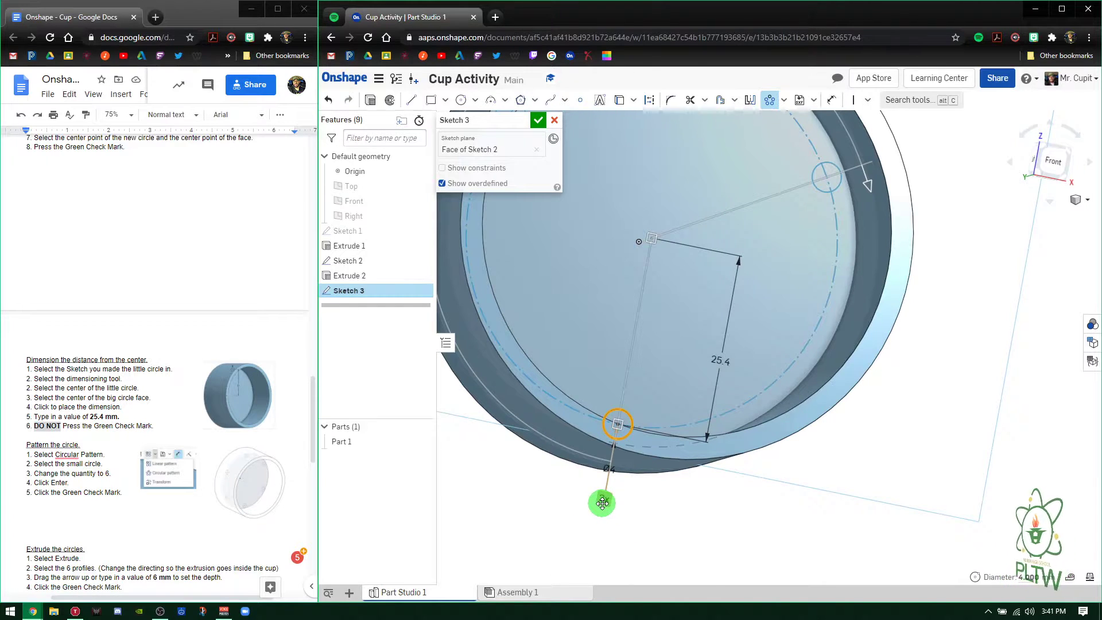
mouse_move(606, 505)
right_down()
mouse_move(637, 435)
mouse_move(610, 500)
right_up()
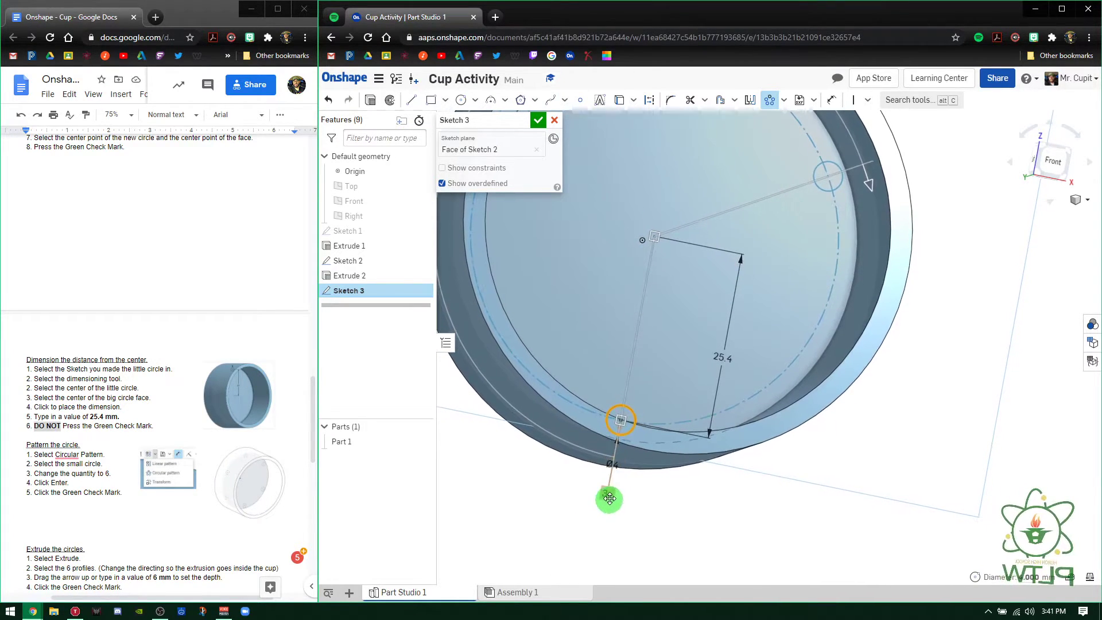
click(610, 497)
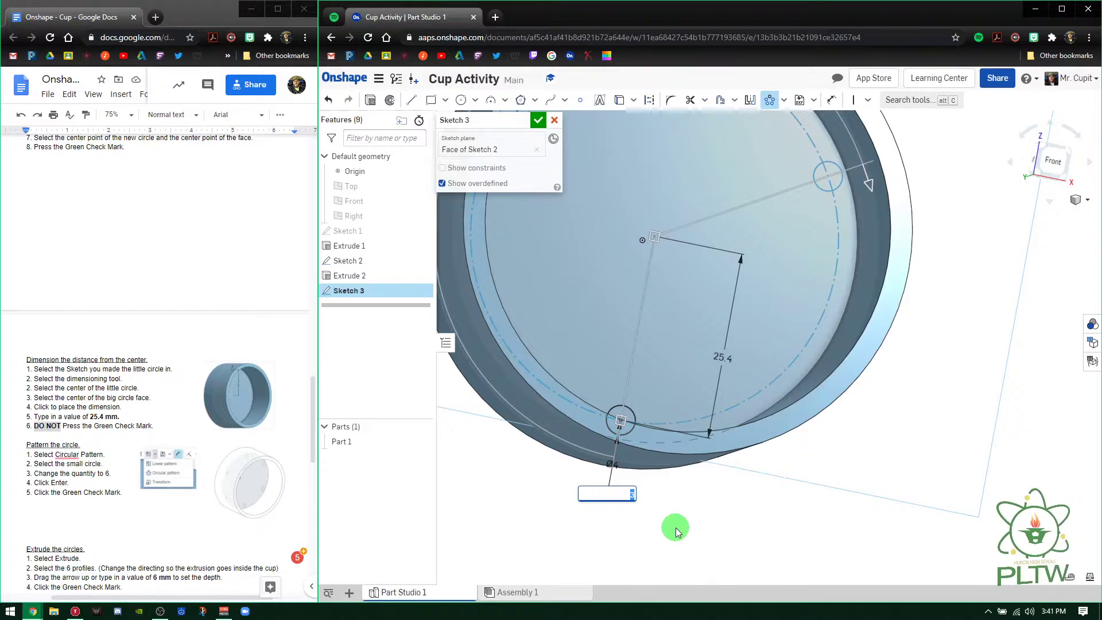
key(Return)
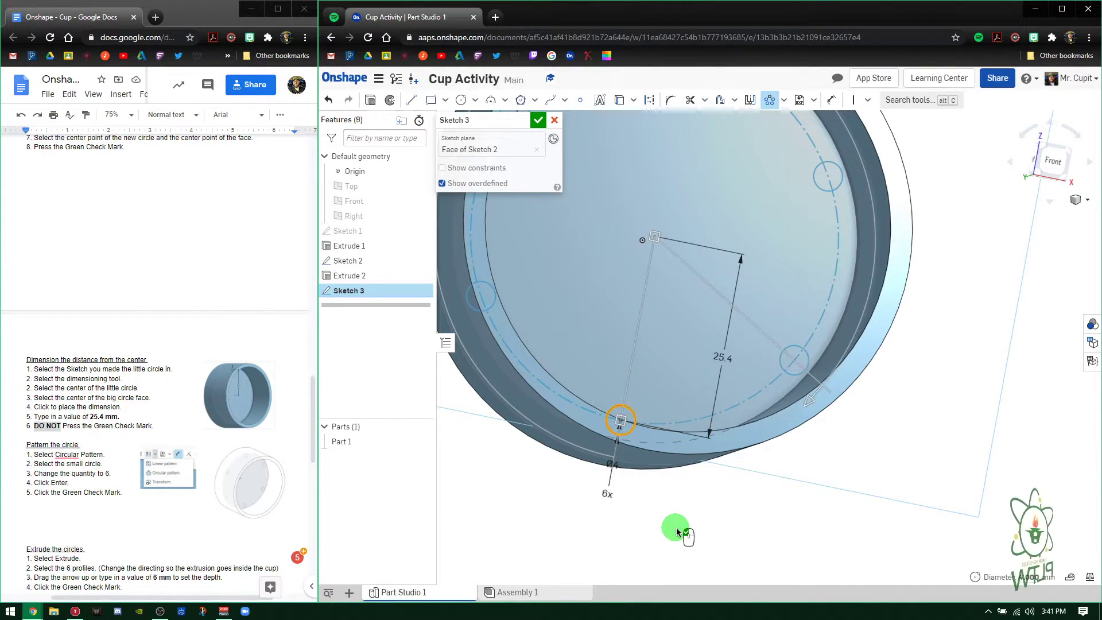
click(540, 122)
Consult the instructions for extruding the circles, start an Extrude and select two neighbouring 4 mm circle profiles on the inner base
mouse_move(755, 341)
right_down()
mouse_move(748, 288)
mouse_move(795, 232)
mouse_move(733, 290)
mouse_move(740, 261)
mouse_move(704, 263)
mouse_move(722, 309)
right_up()
click(231, 425)
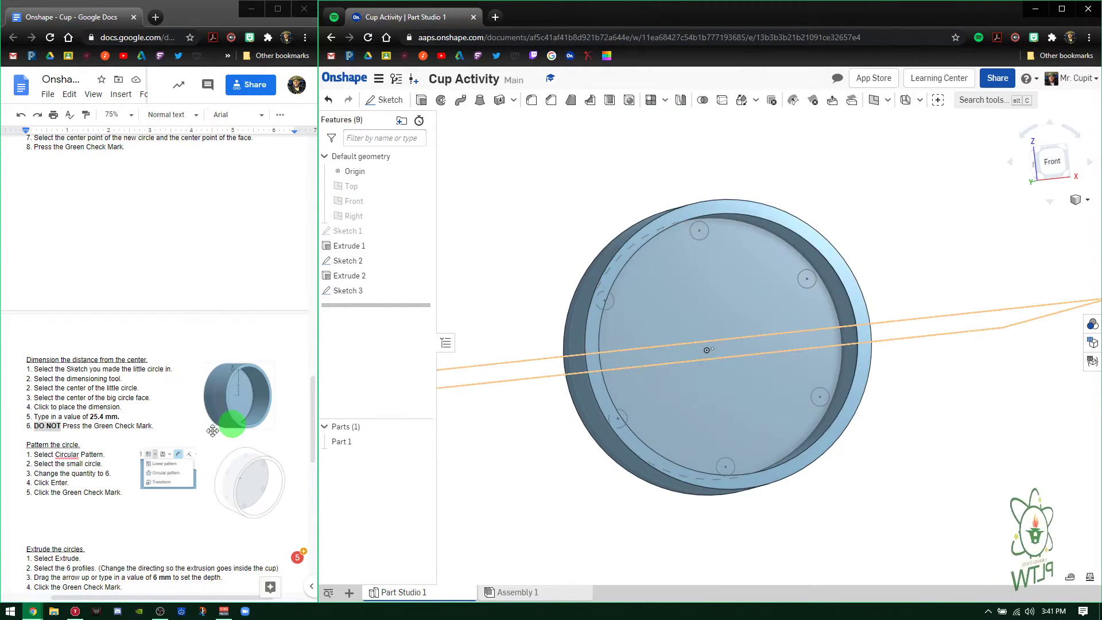
scroll(230, 425, down, 4)
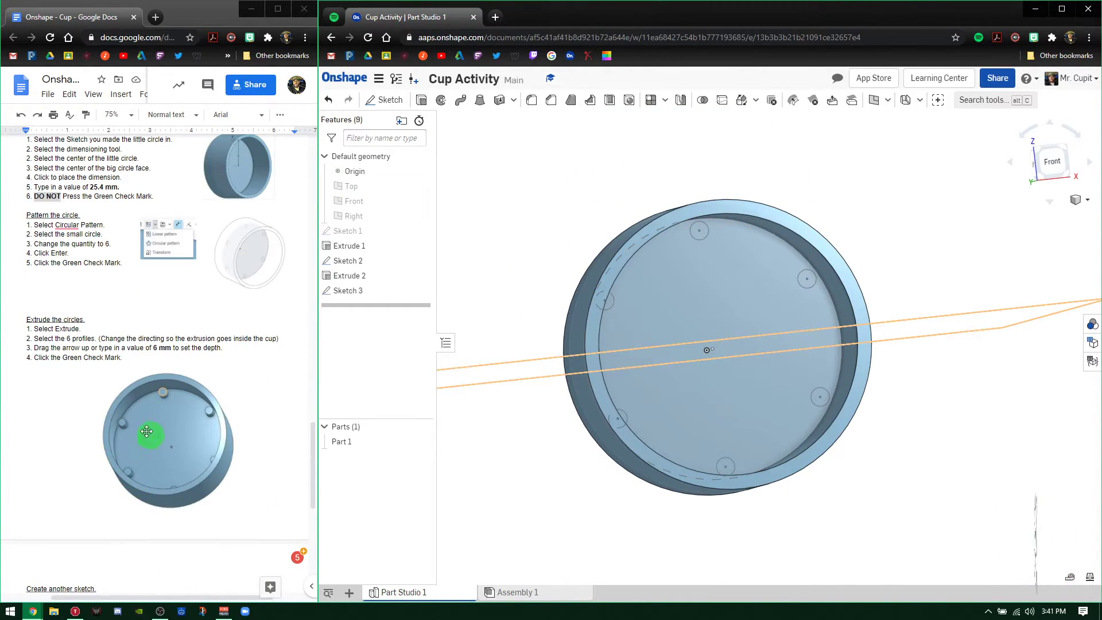
right_drag(561, 446, 578, 391)
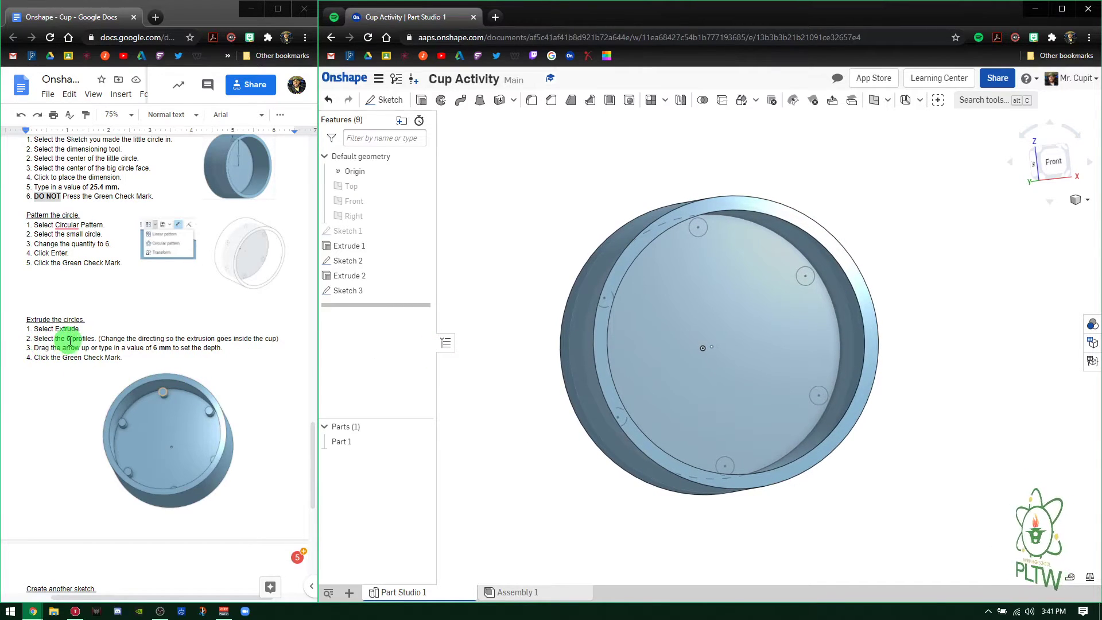
right_drag(597, 444, 697, 376)
scroll(686, 381, up, 5)
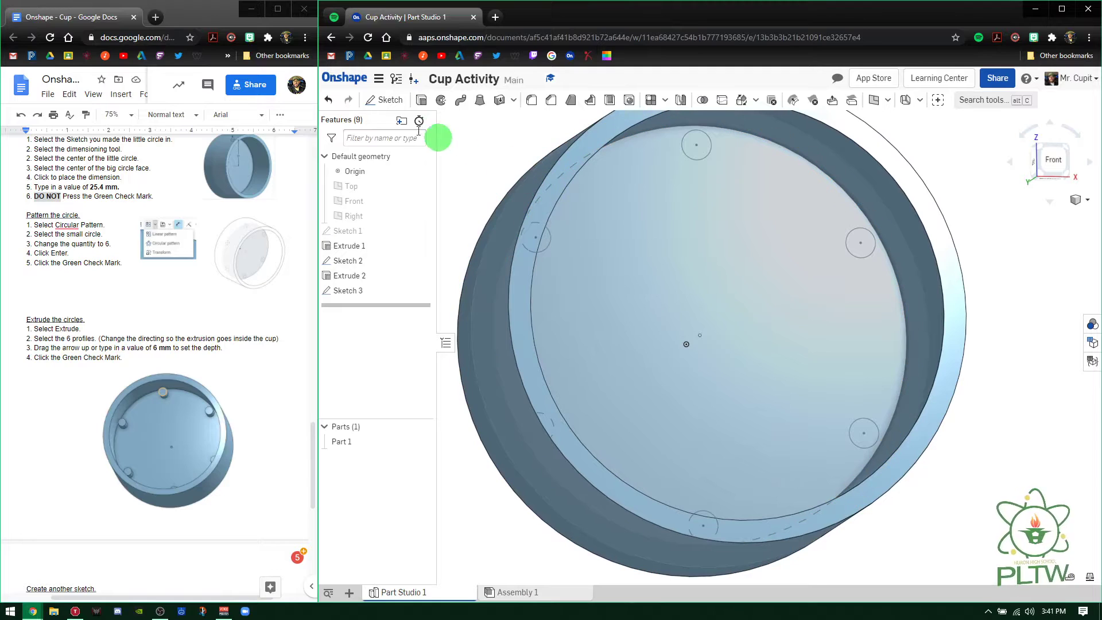
click(421, 100)
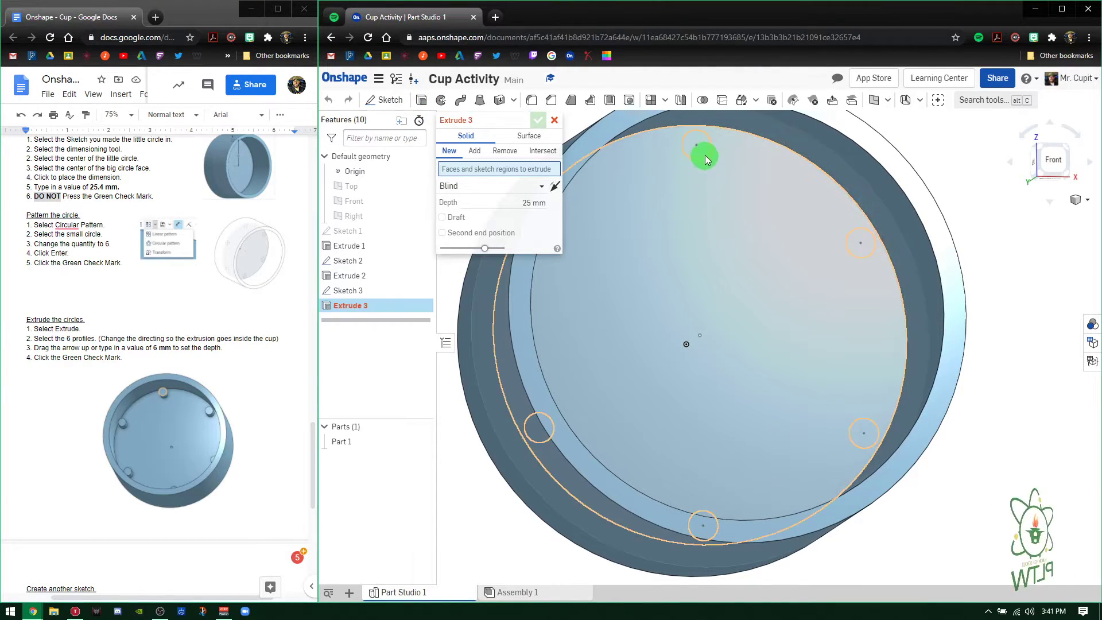
click(698, 147)
click(862, 243)
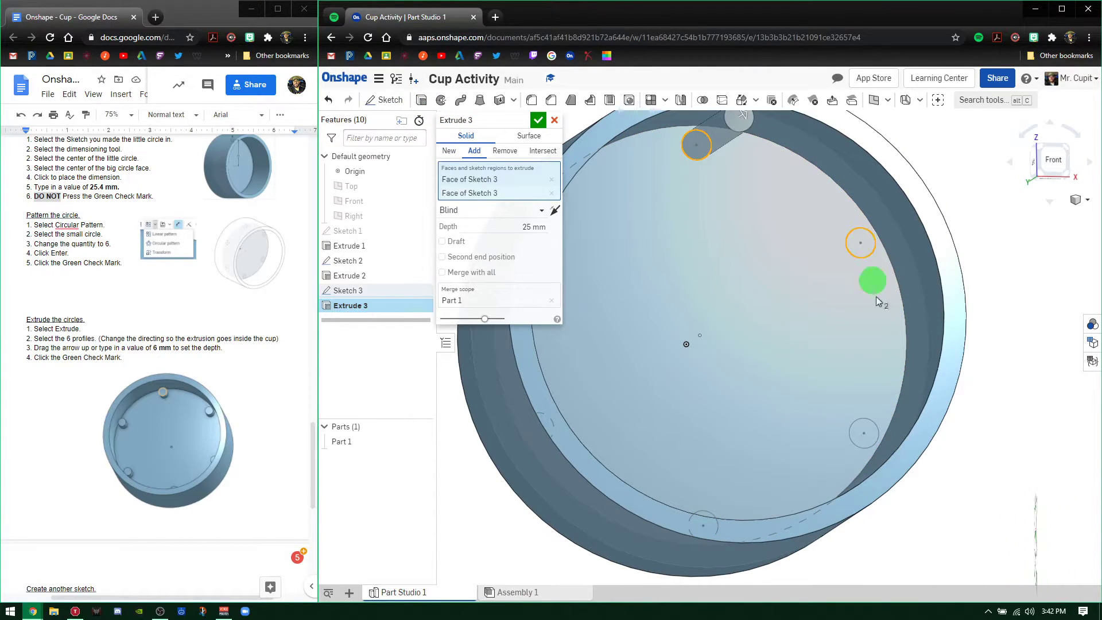
click(790, 487)
mouse_move(718, 498)
right_down()
mouse_move(694, 528)
mouse_move(691, 518)
right_up()
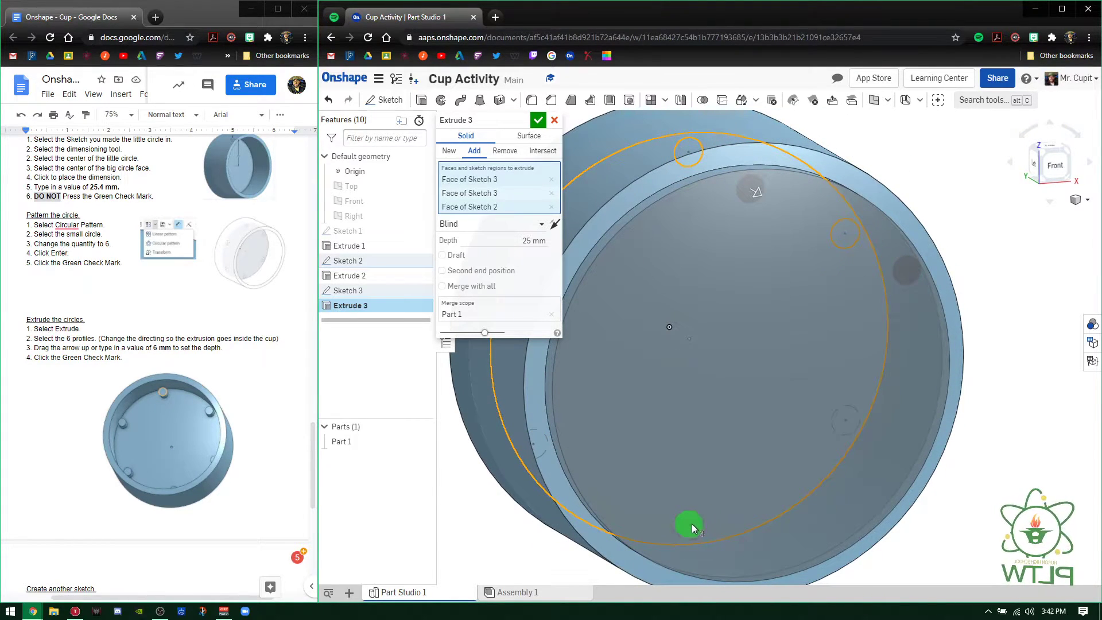
click(697, 525)
mouse_move(707, 557)
right_down()
mouse_move(648, 505)
mouse_move(642, 461)
mouse_move(684, 435)
mouse_move(748, 460)
mouse_move(741, 408)
mouse_move(794, 414)
mouse_move(797, 315)
mouse_move(815, 274)
mouse_move(744, 308)
mouse_move(714, 307)
mouse_move(712, 336)
mouse_move(710, 308)
right_up()
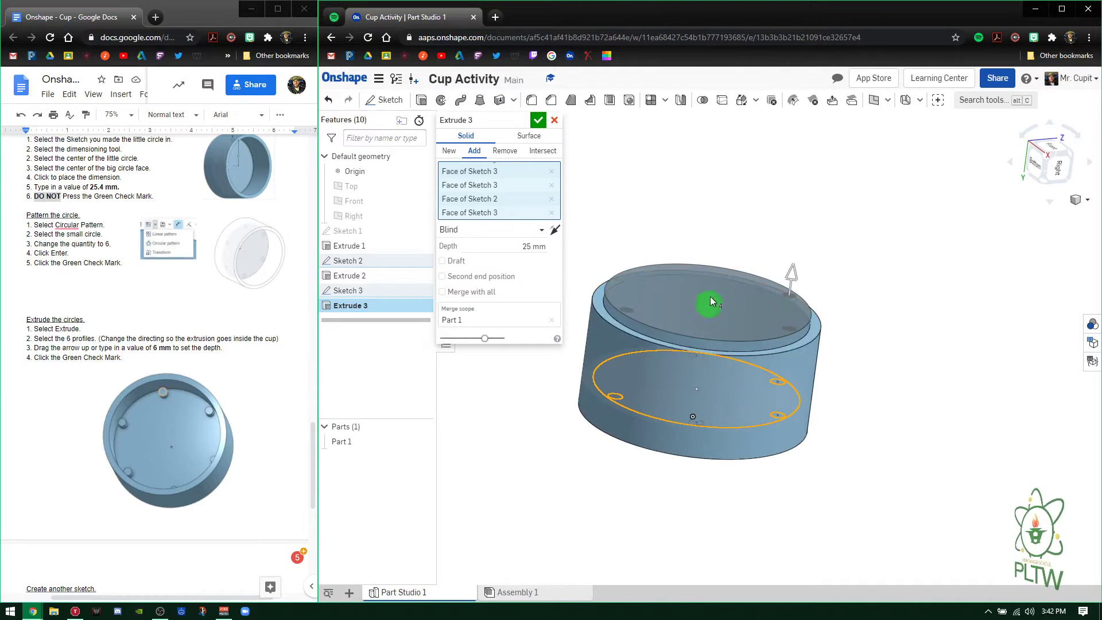
click(552, 217)
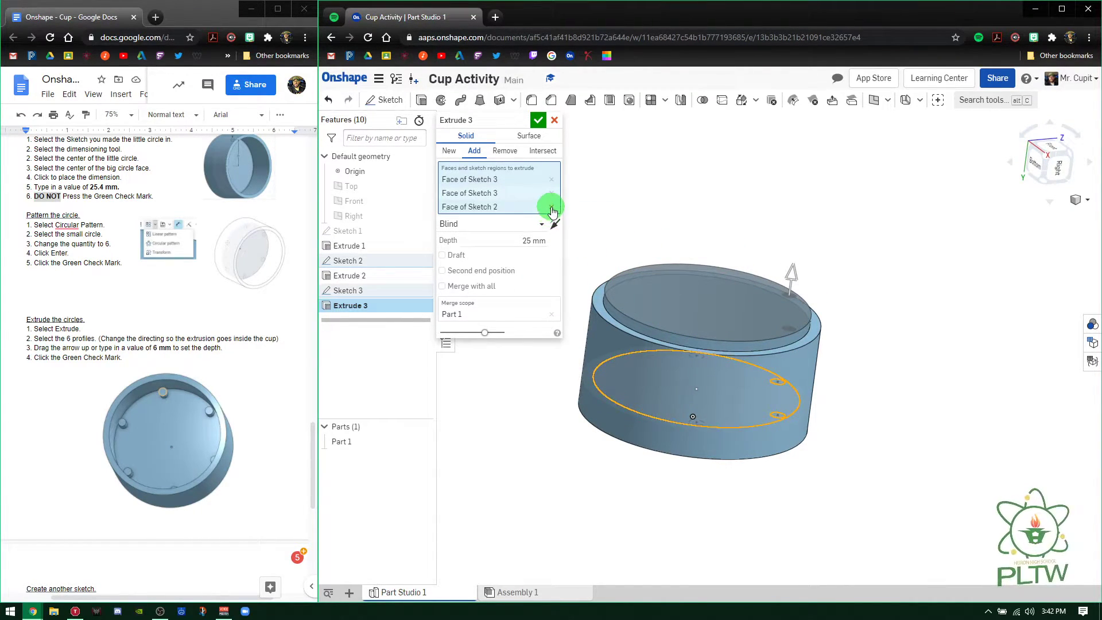
click(551, 208)
Add the remaining four 4 mm circle profiles to the extrude selection and view the cup's interior at an angle
right_drag(760, 343, 683, 280)
scroll(689, 283, up, 4)
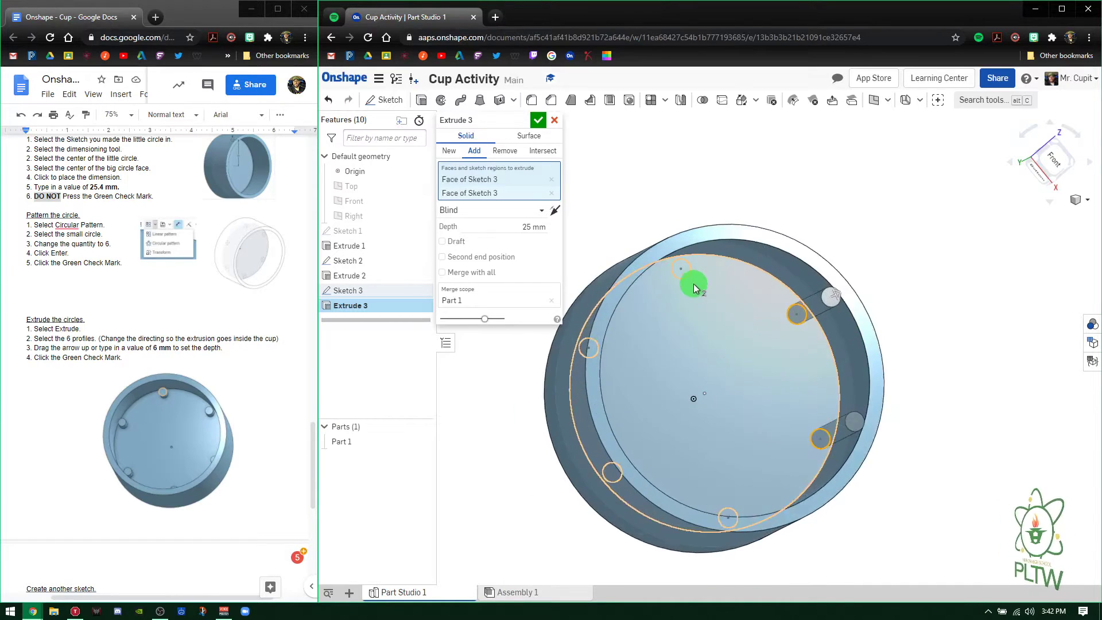
click(669, 260)
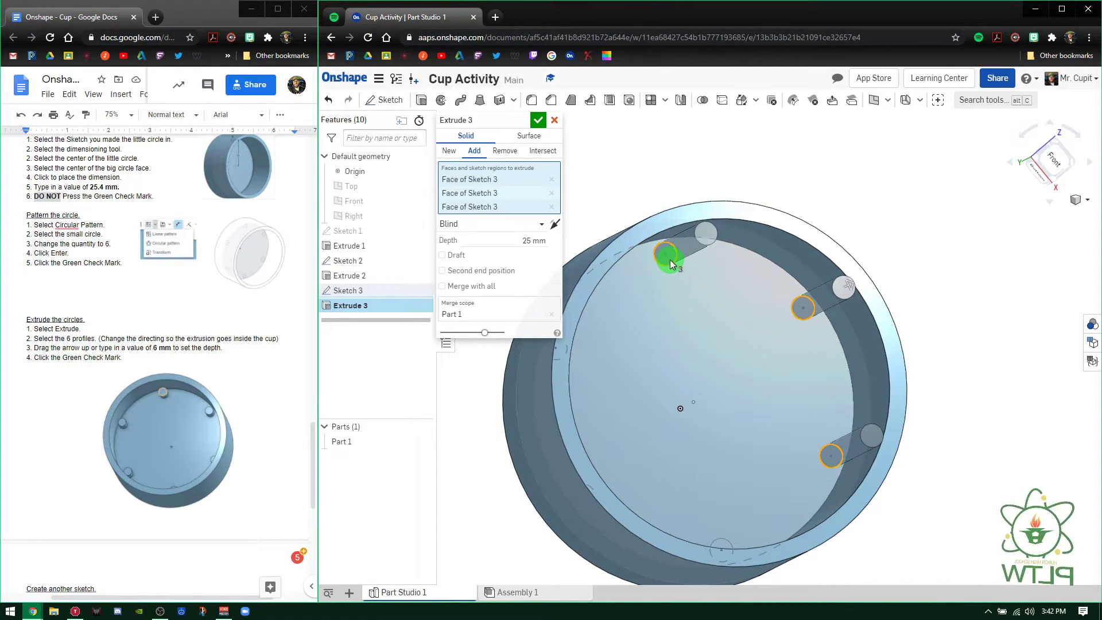
mouse_move(633, 327)
right_down()
mouse_move(577, 368)
mouse_move(602, 370)
mouse_move(595, 391)
mouse_move(646, 422)
mouse_move(719, 360)
right_up()
click(598, 372)
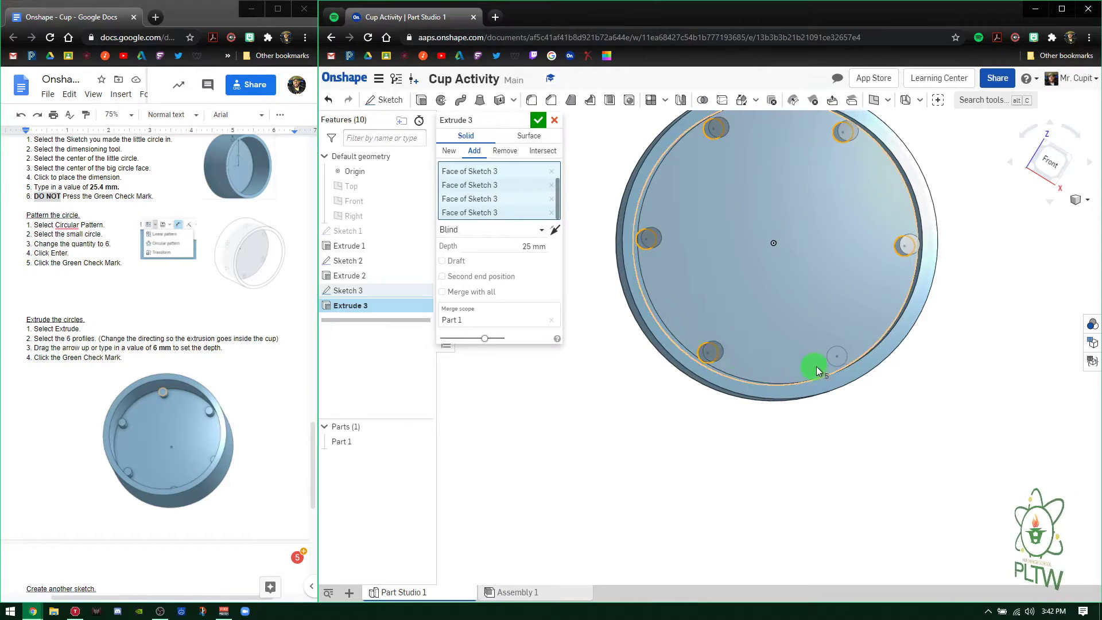
click(839, 358)
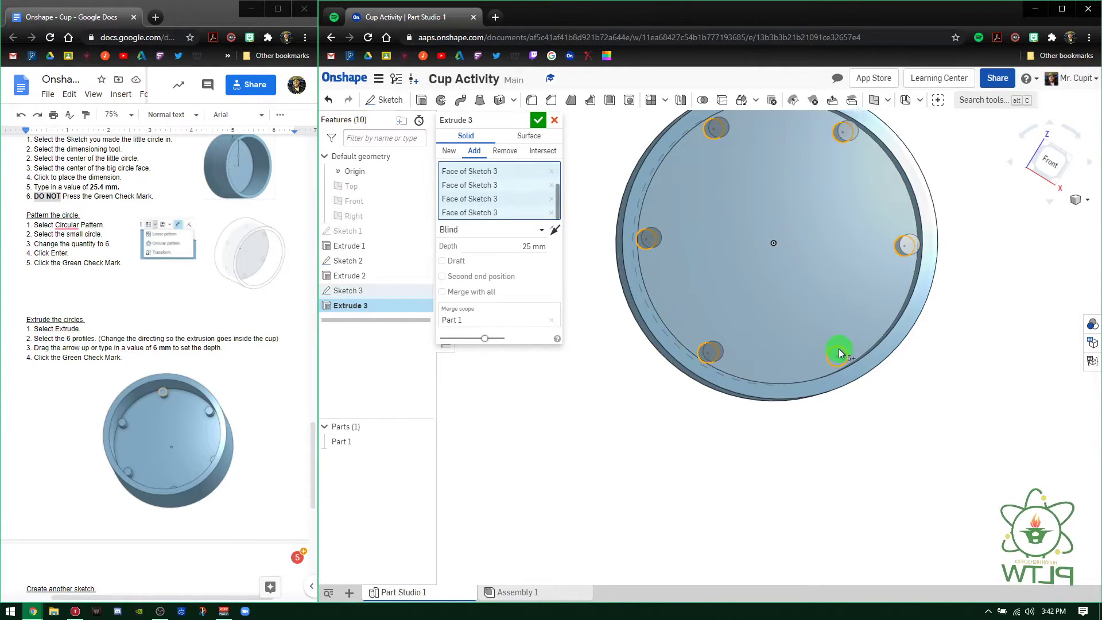
right_drag(754, 358, 775, 344)
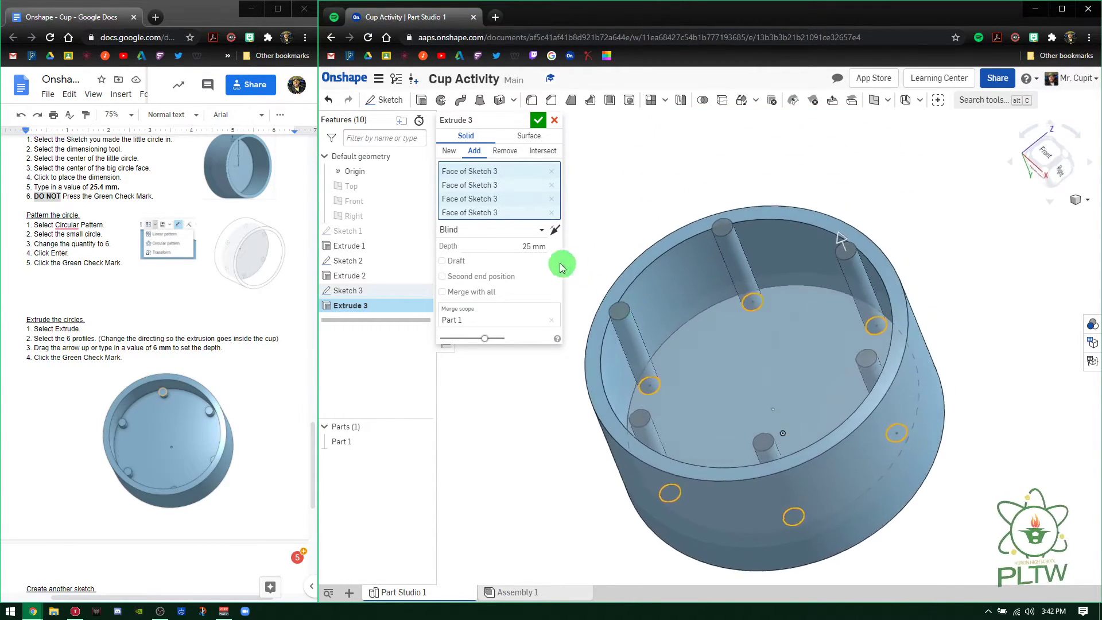
Set the depth of the six circles' extrusion to 6 mm and finish the extrude
click(526, 249)
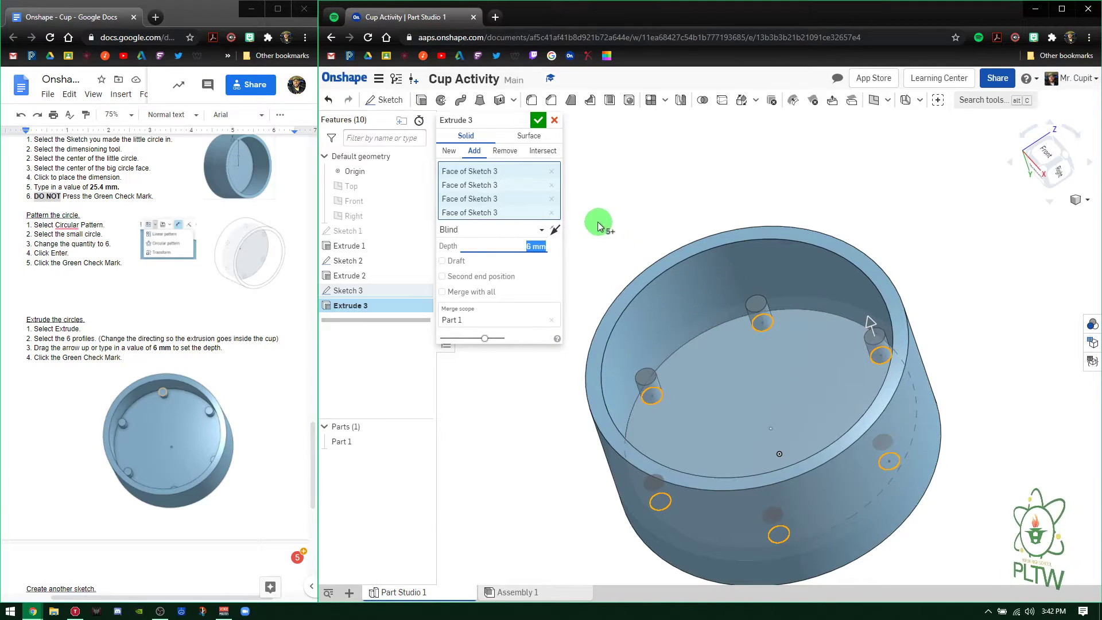
right_drag(648, 287, 790, 315)
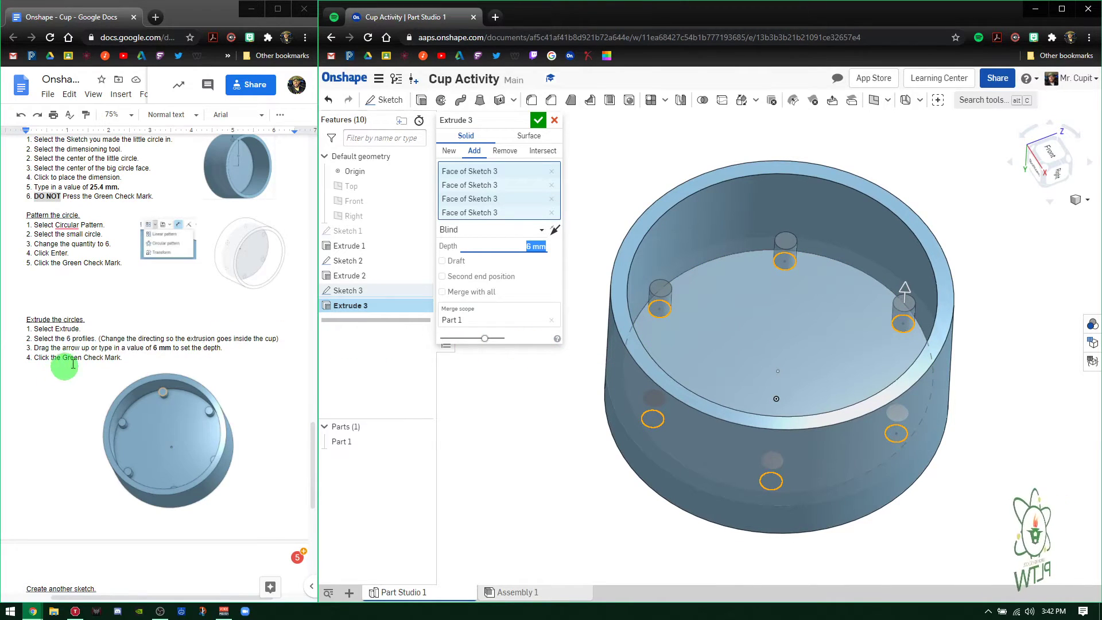
click(539, 122)
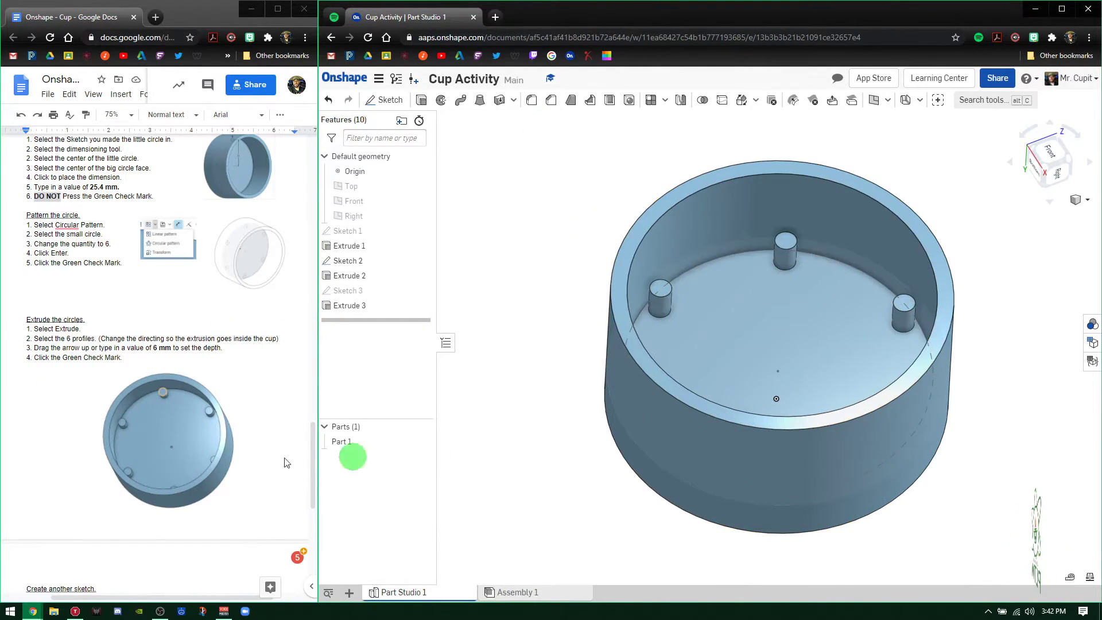
Consult the instructions for creating the arcs and reopen Sketch 3, containing the small circles, for editing
scroll(214, 425, down, 1)
scroll(214, 424, down, 5)
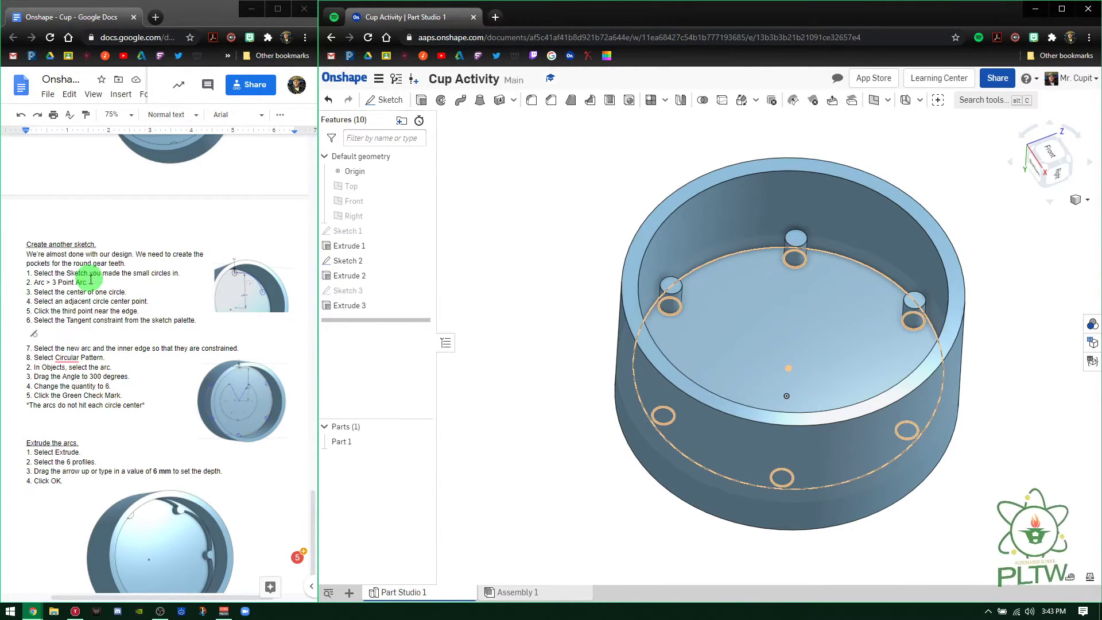
drag(180, 273, 34, 273)
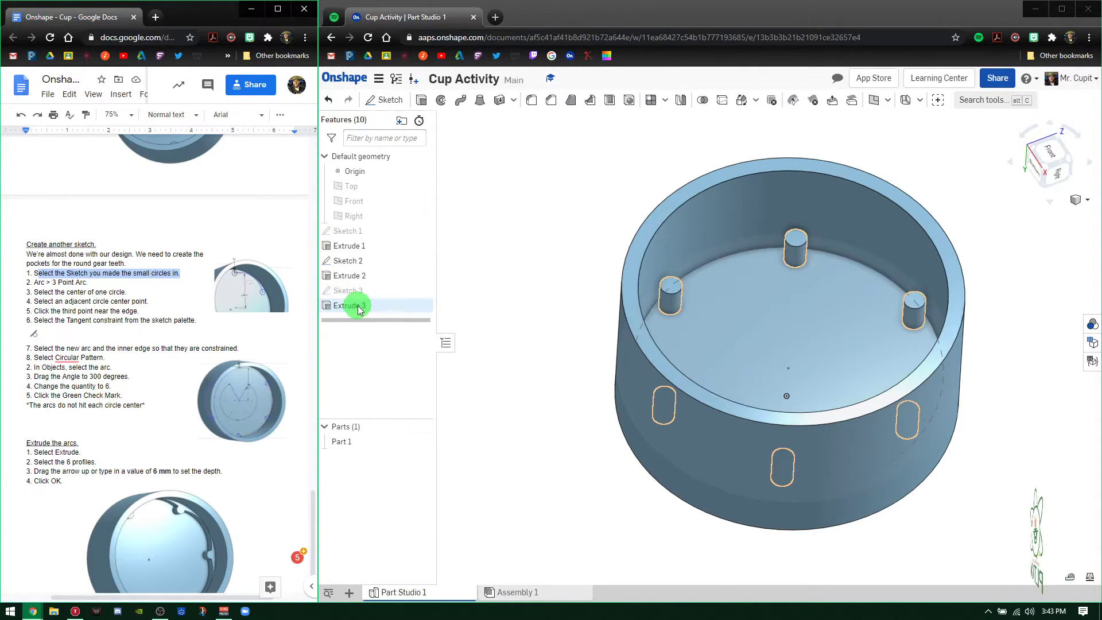
click(356, 306)
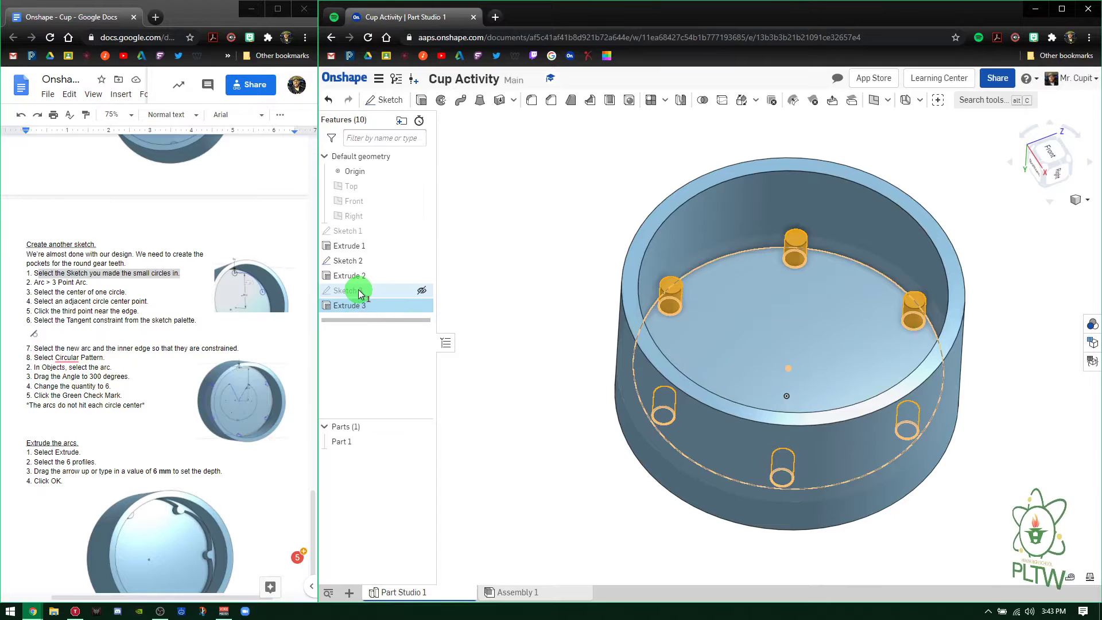
click(367, 293)
click(367, 294)
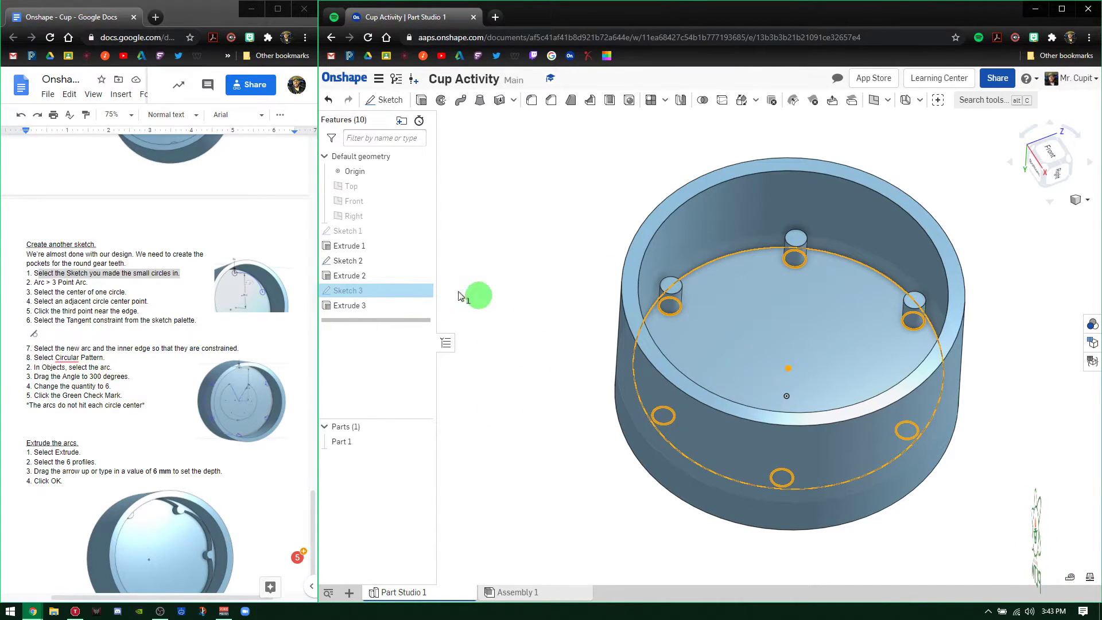
double_click(361, 292)
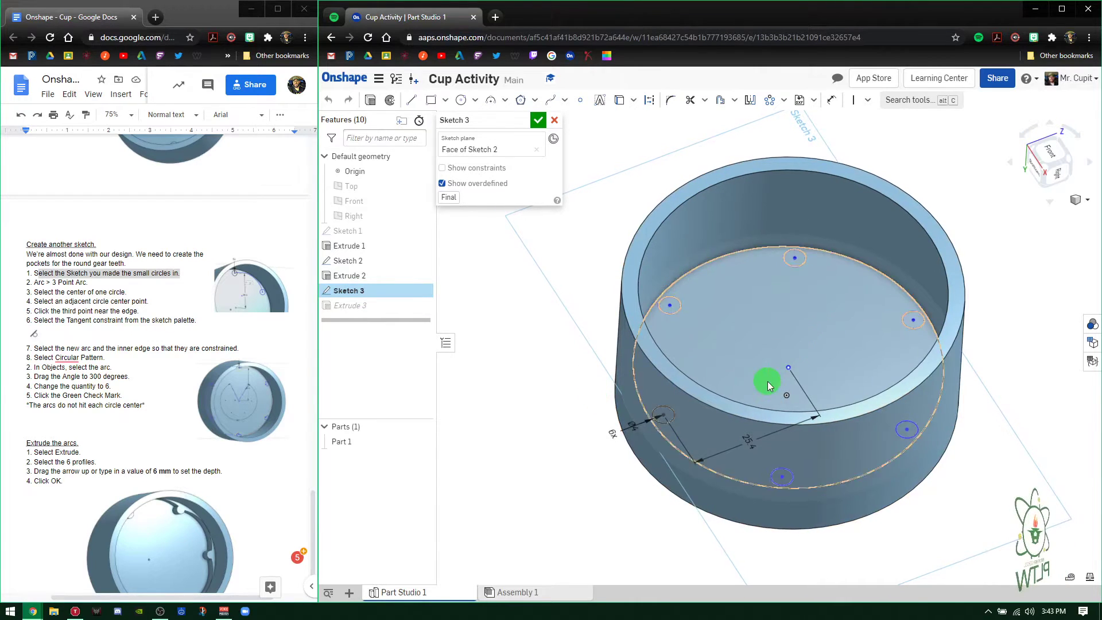
key(n)
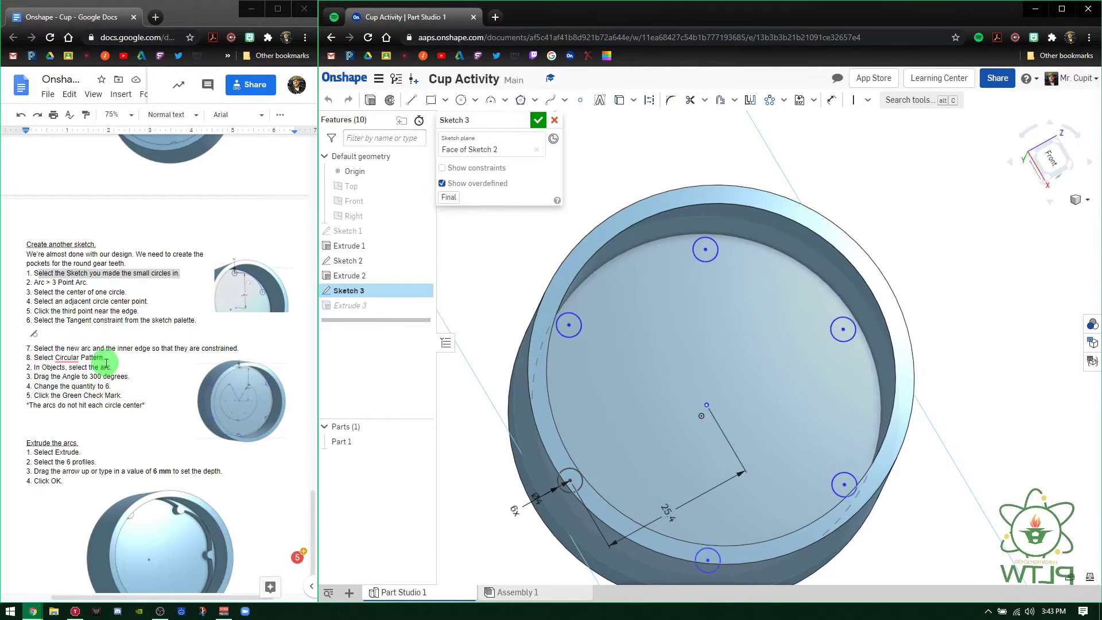
Draw a 3 point arc of about 16.8 mm radius between two adjacent small circles' centers, with its third point near the cup's inner edge
click(47, 282)
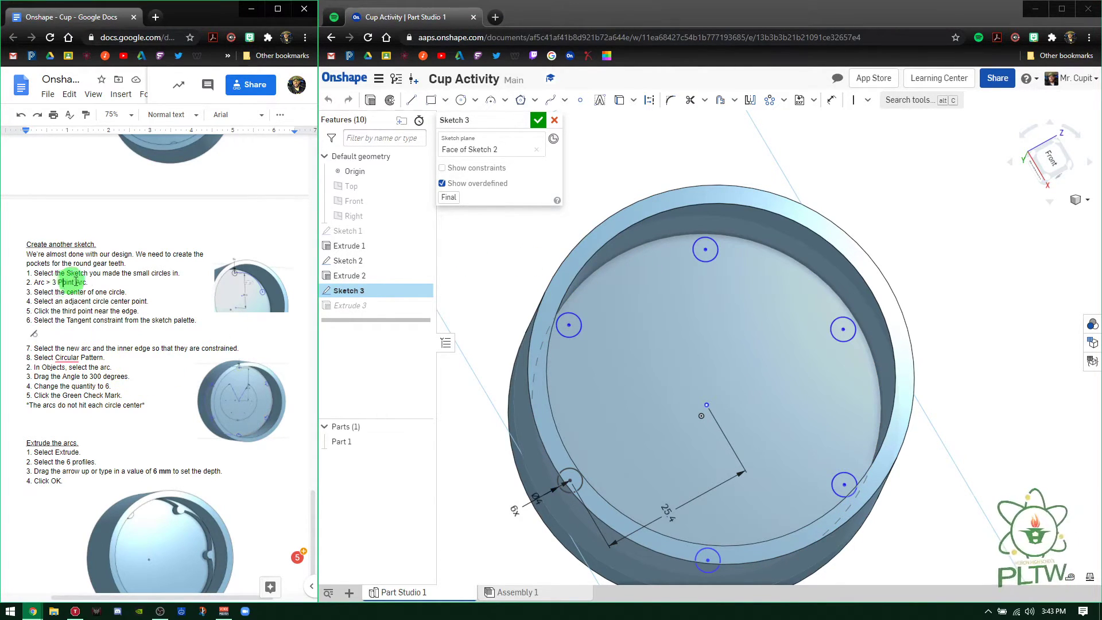
click(504, 100)
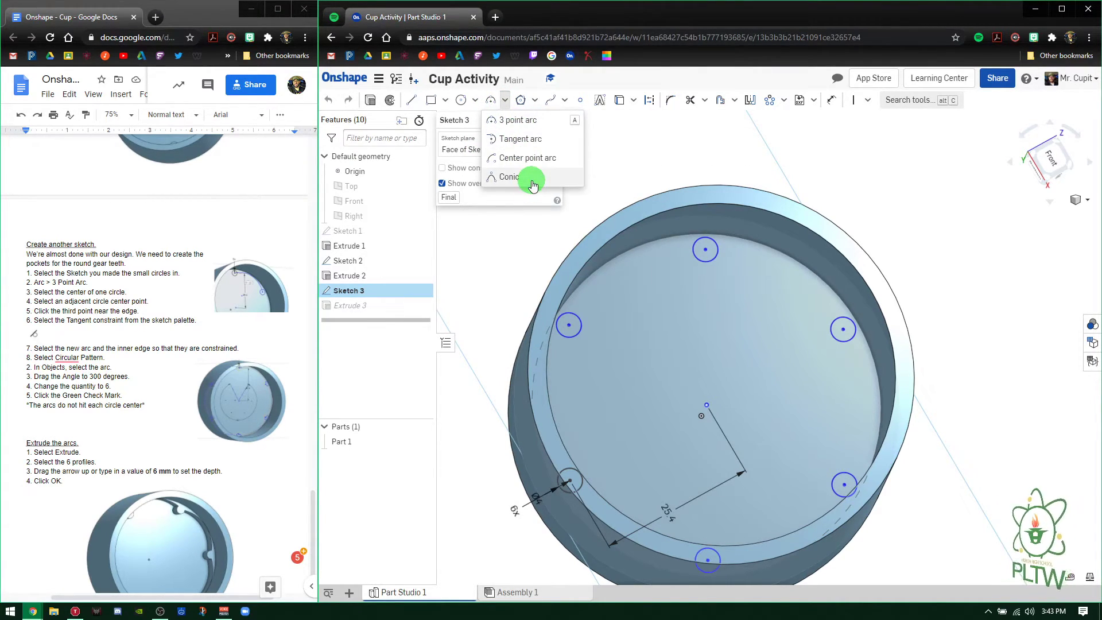
click(526, 120)
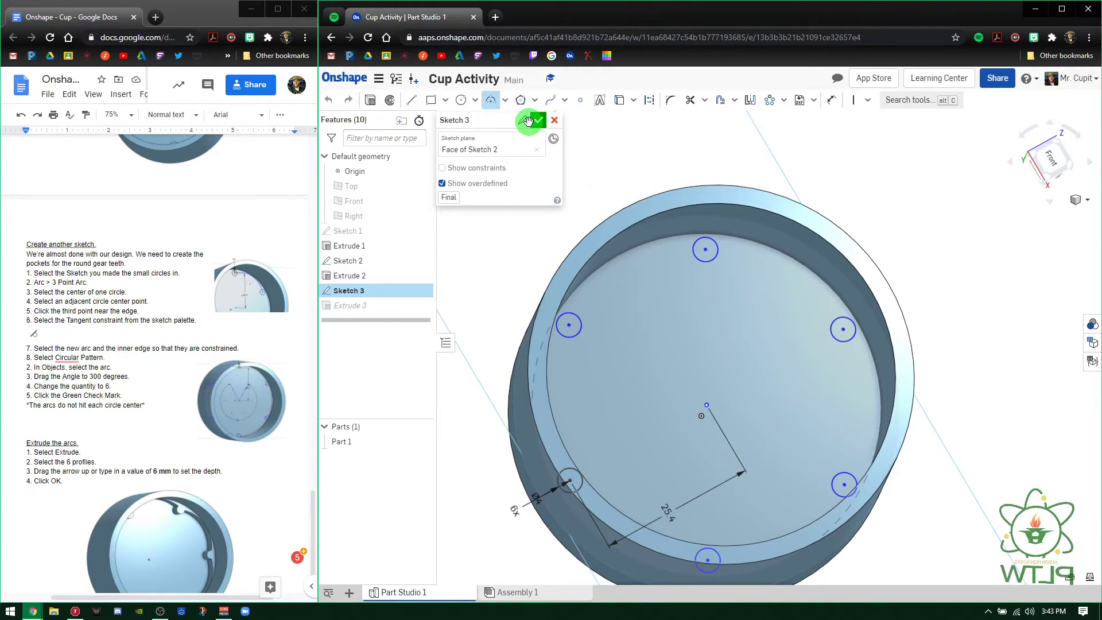
click(707, 249)
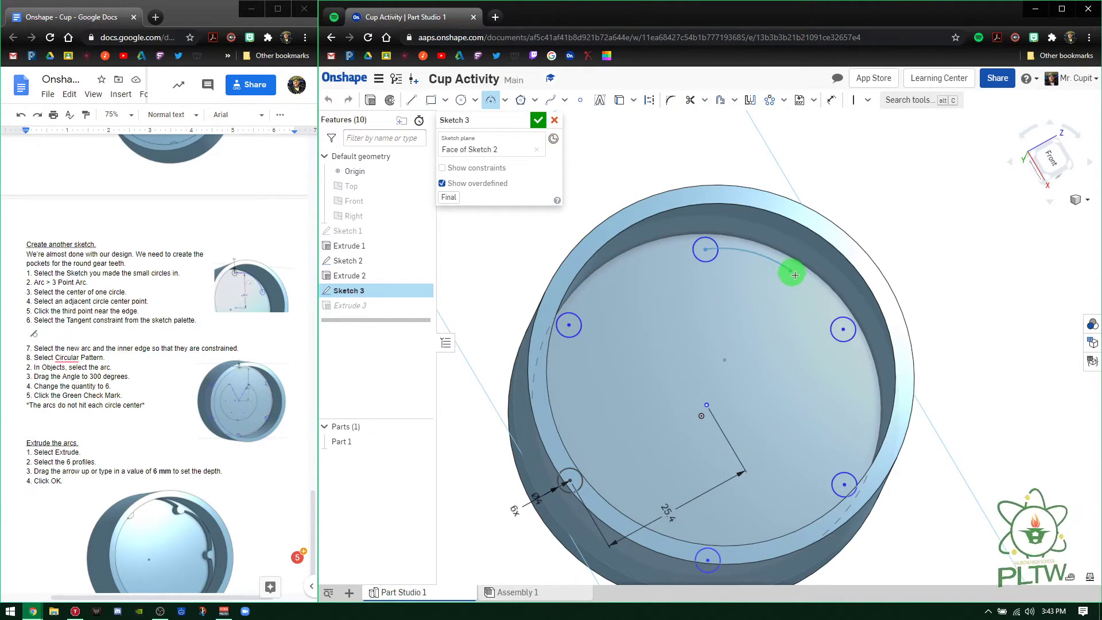
click(844, 328)
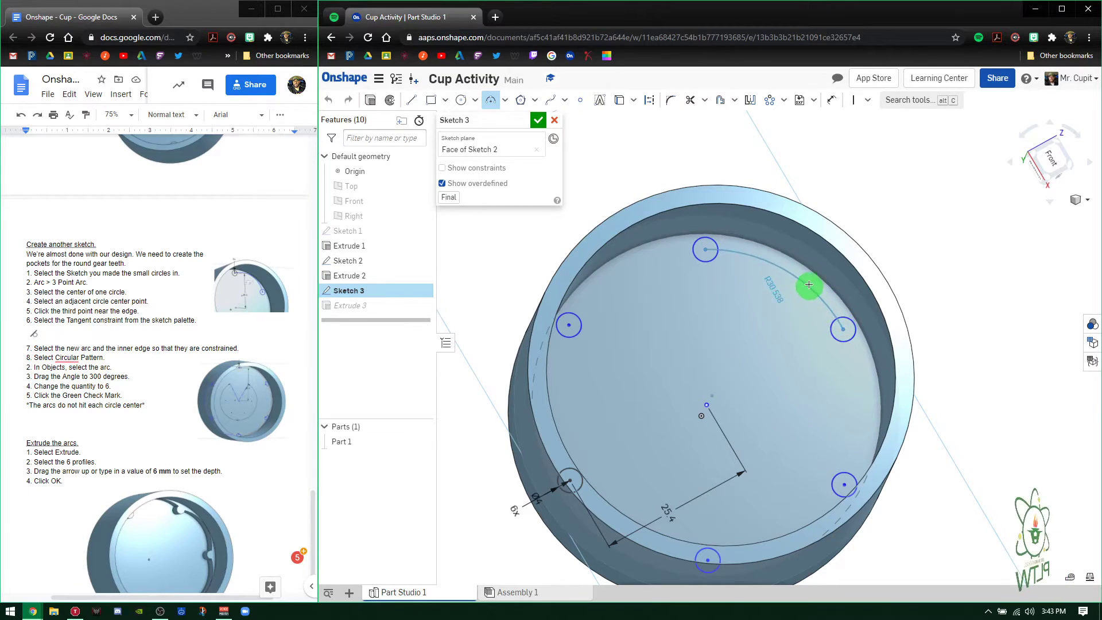
scroll(800, 271, down, 1)
scroll(799, 271, up, 4)
scroll(765, 295, down, 2)
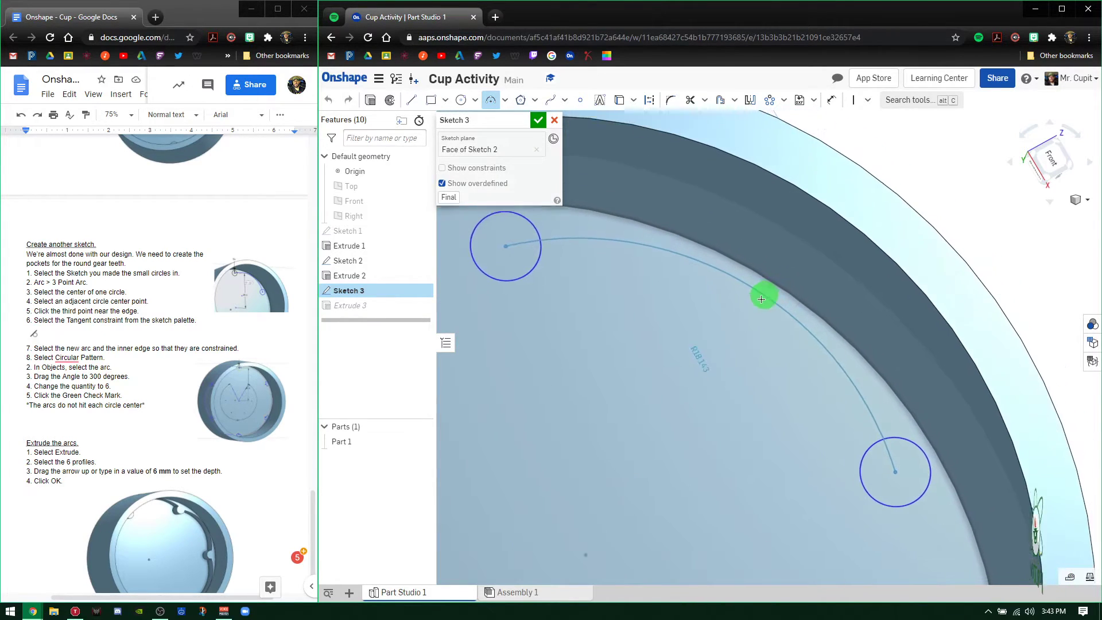
scroll(760, 300, up, 3)
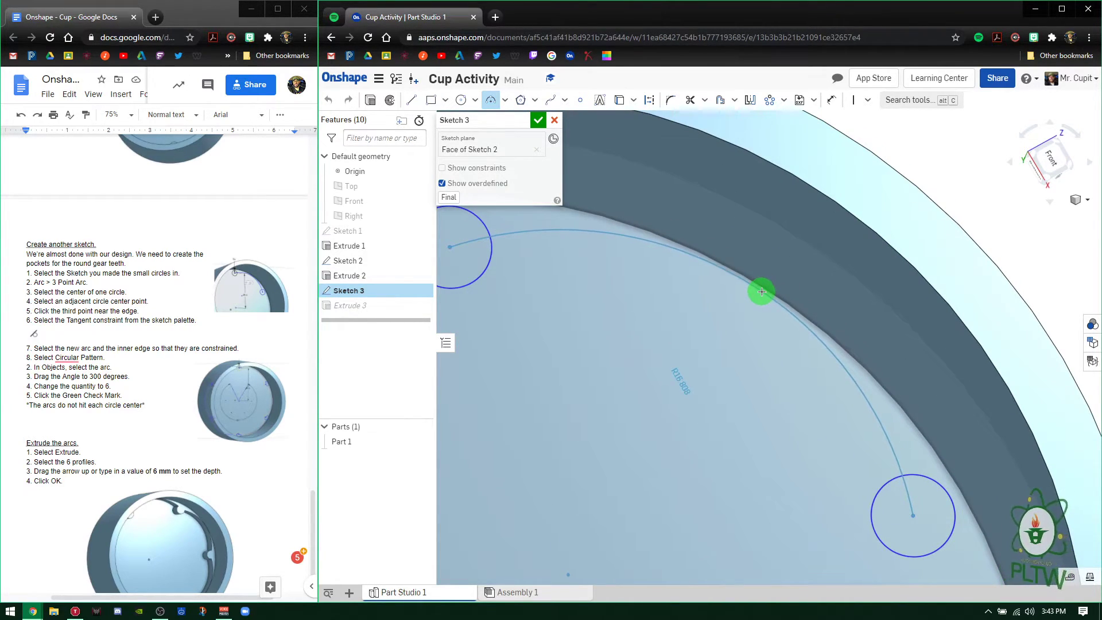
click(762, 292)
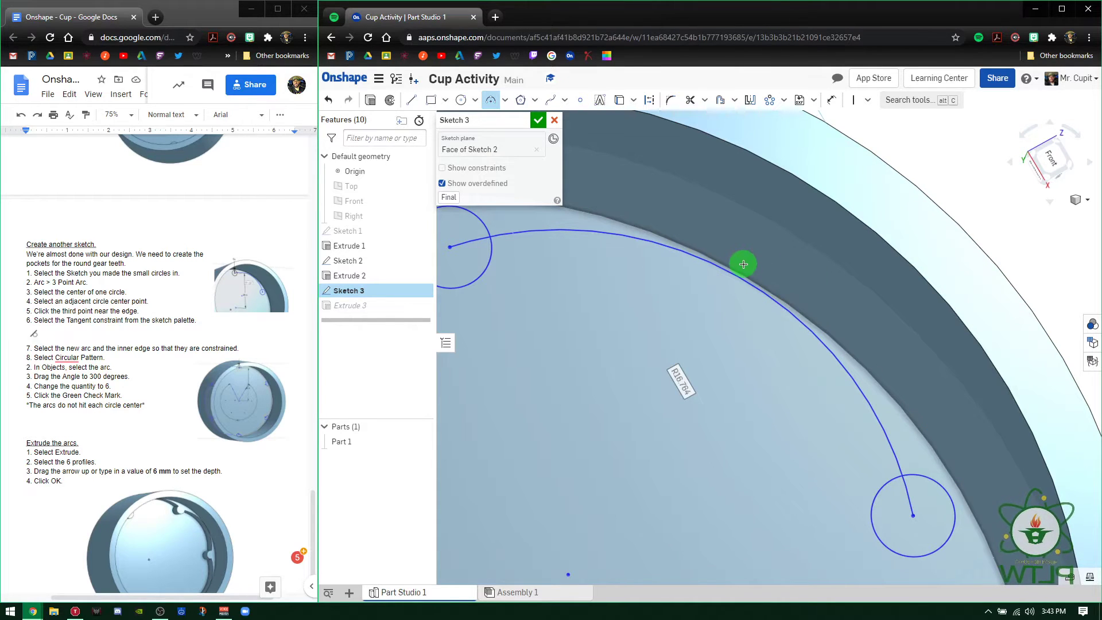
scroll(692, 356, down, 3)
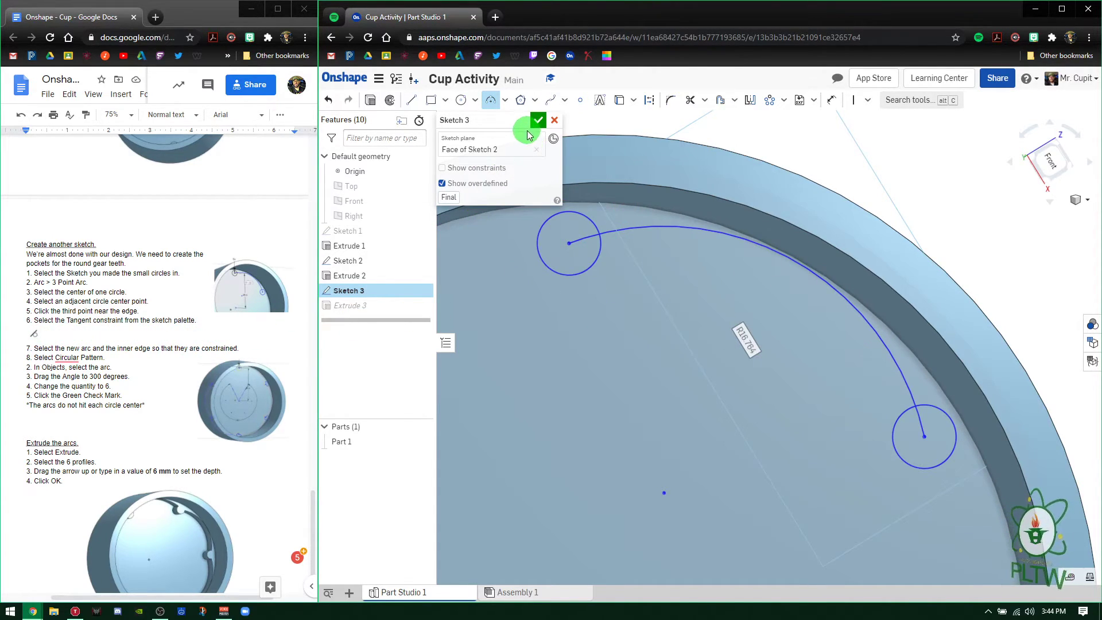
Apply a Tangent constraint between the new arc and the cup's inner edge
click(868, 103)
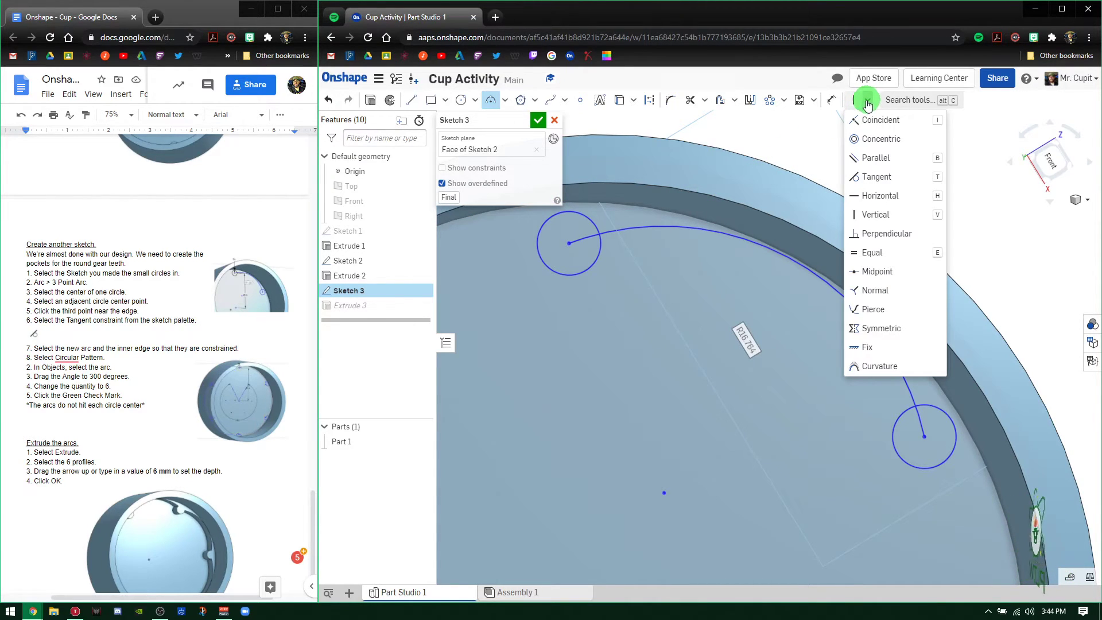
click(879, 171)
click(805, 268)
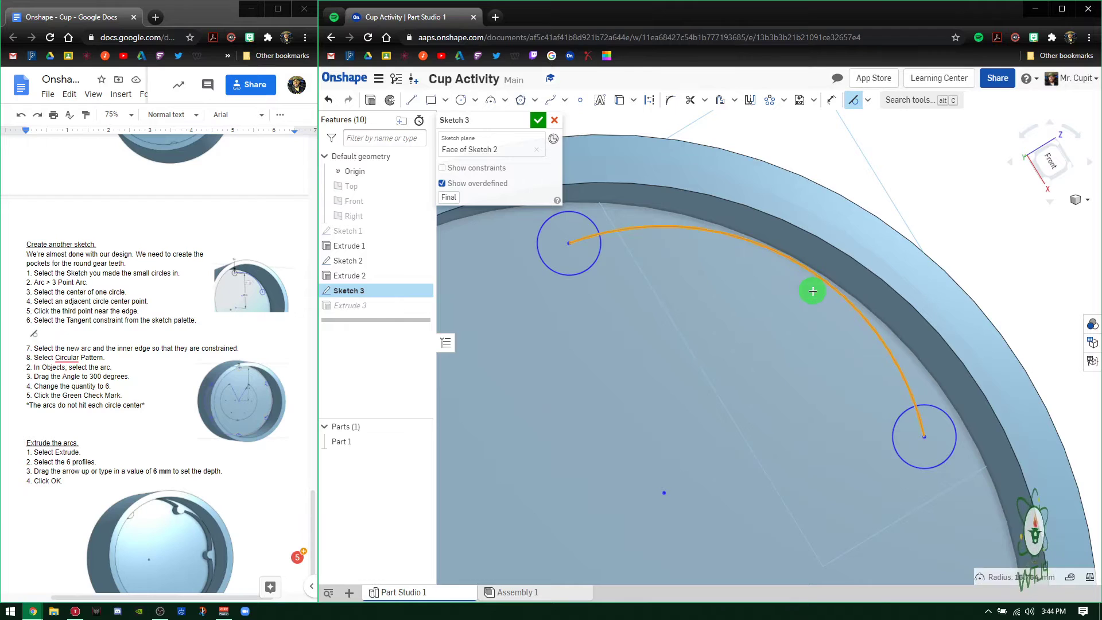
click(810, 267)
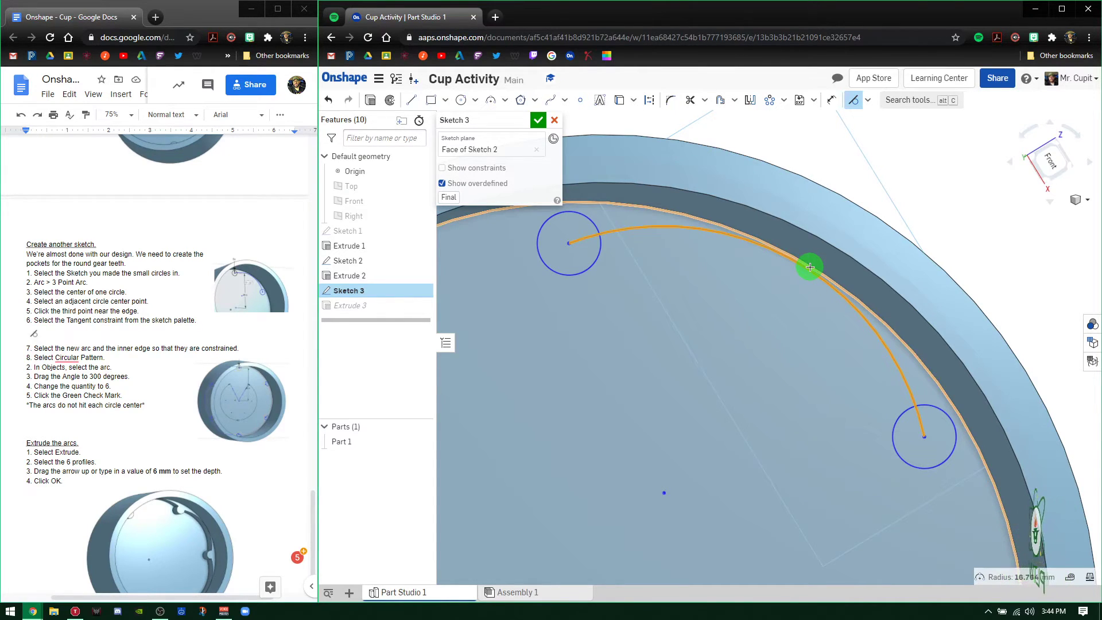
scroll(725, 358, up, 2)
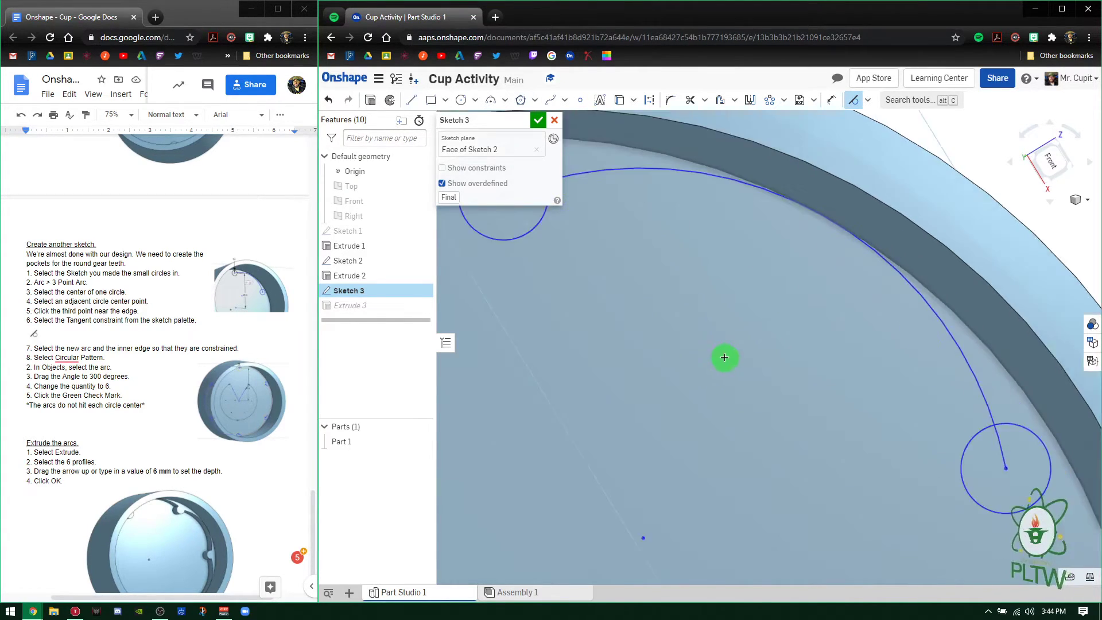
scroll(725, 358, down, 4)
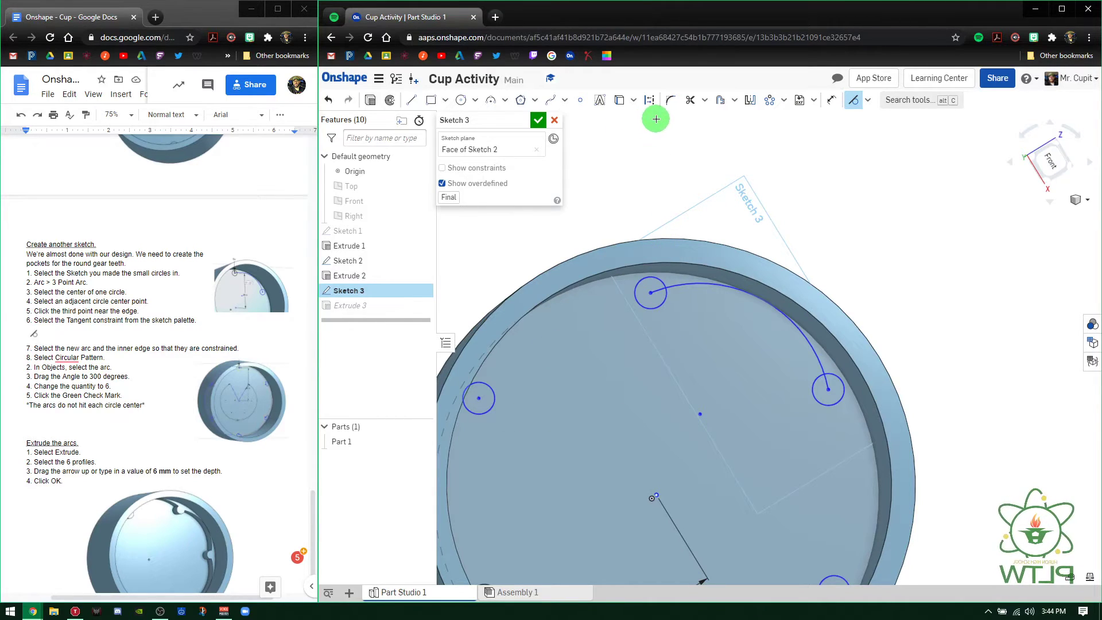
Create a circular pattern of the arc around the cup's center with a quantity of 6, and finish the sketch
click(771, 103)
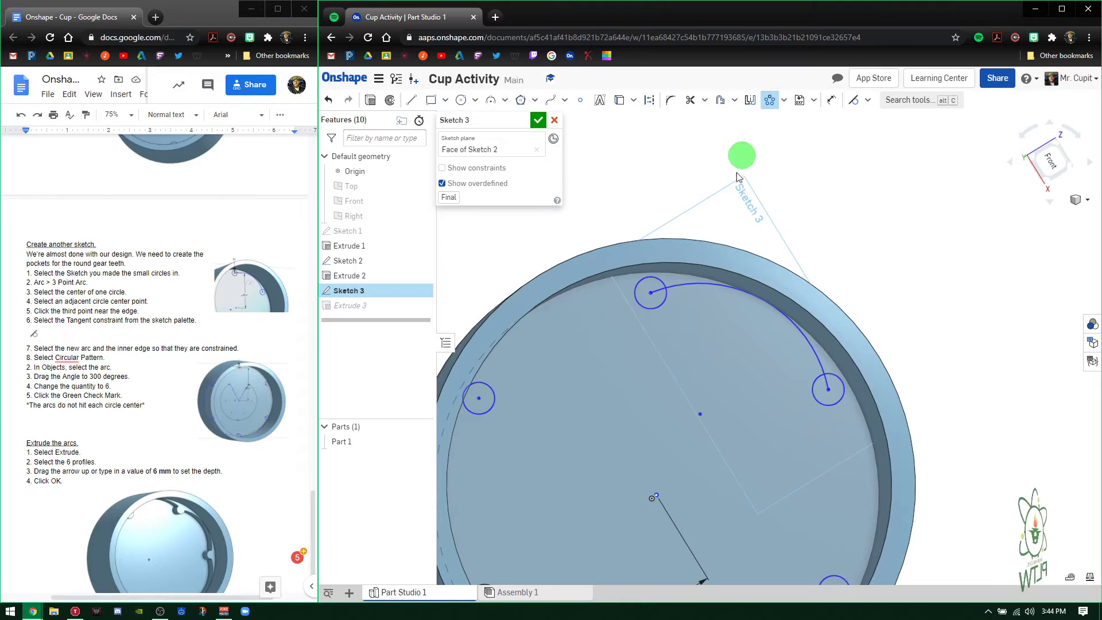
click(703, 285)
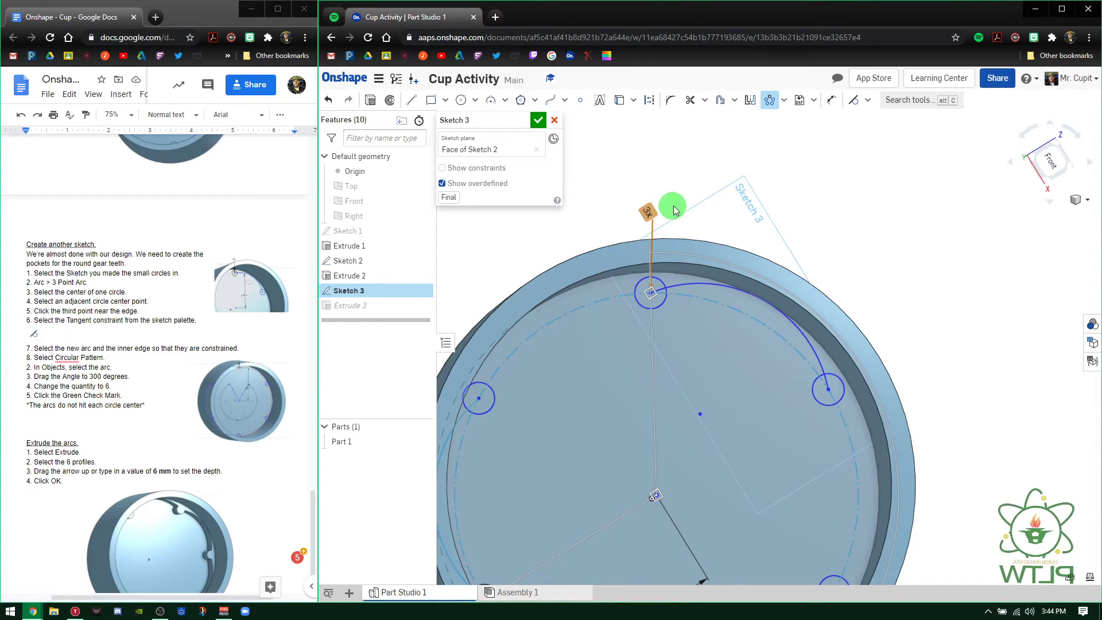
click(650, 211)
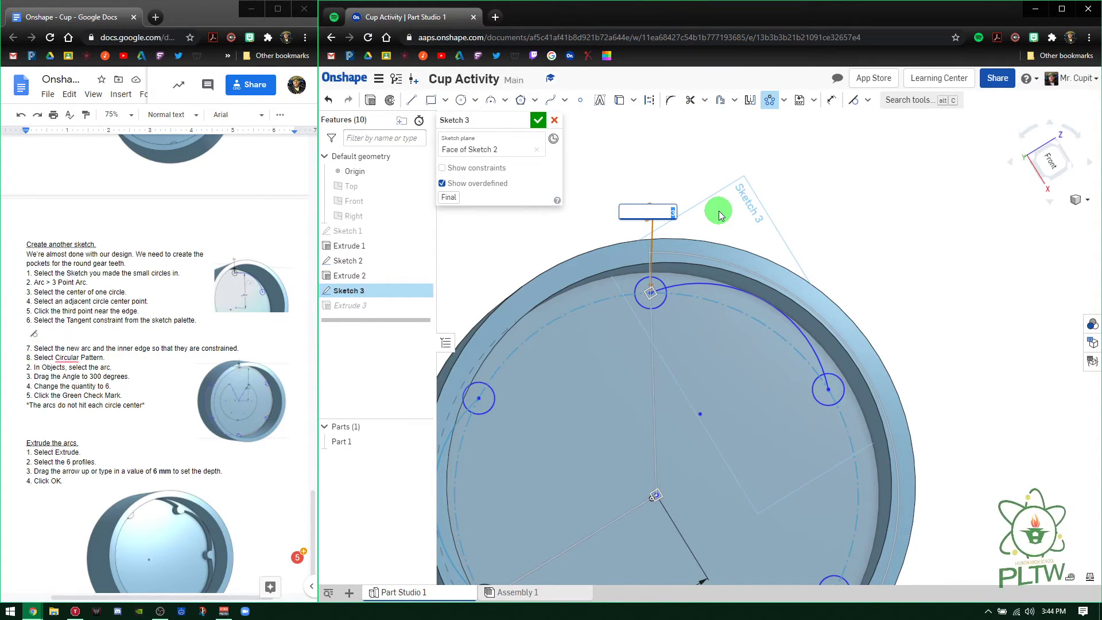
text(6)
key(Return)
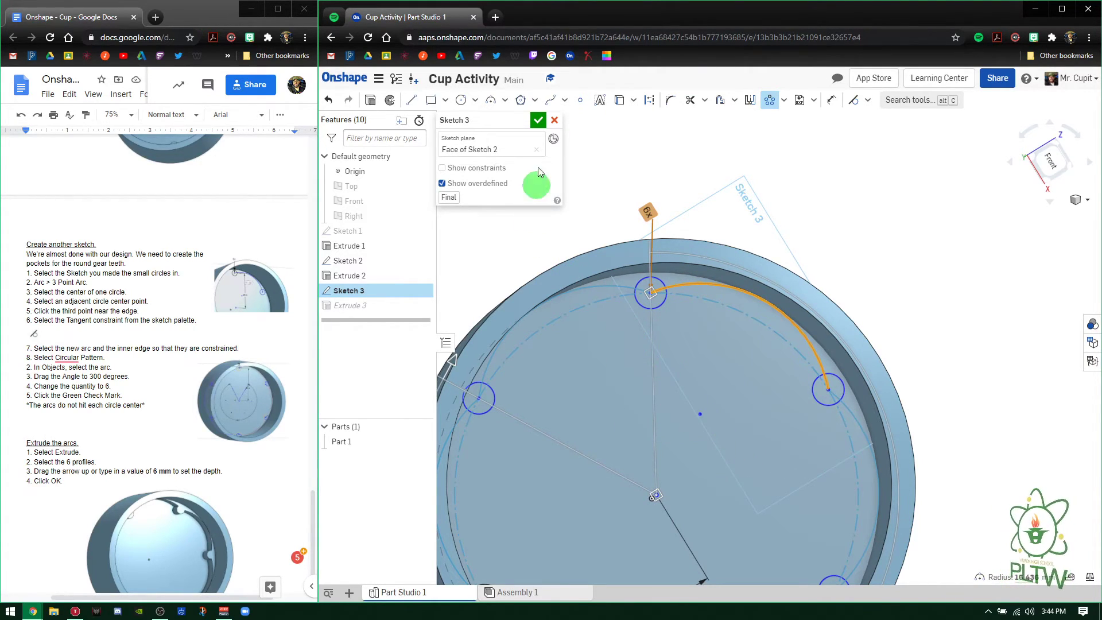
click(538, 120)
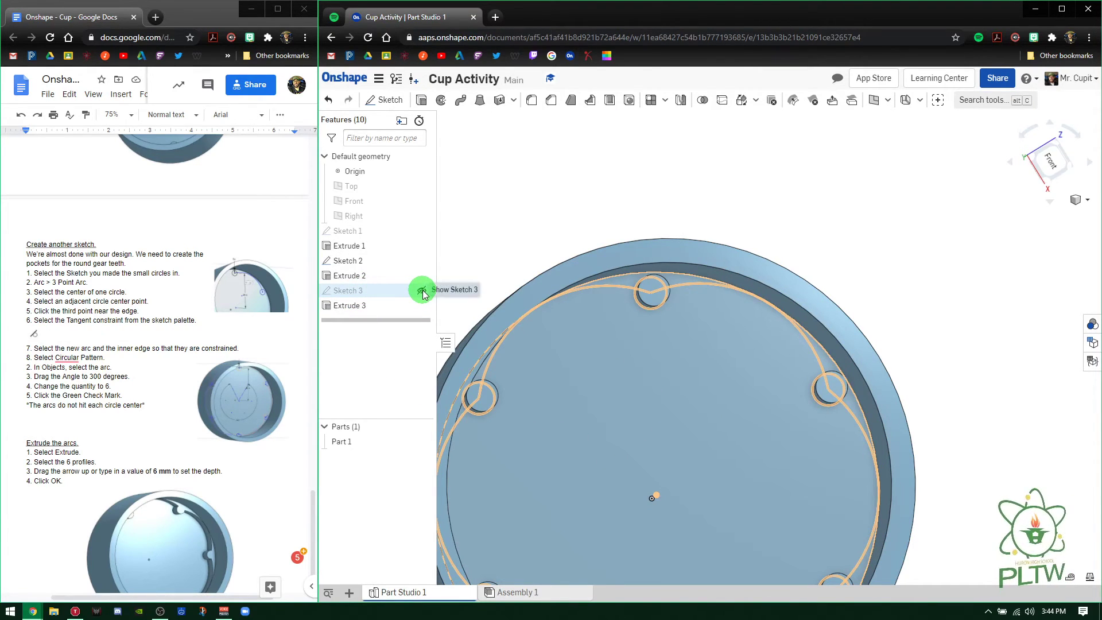
Start an Extrude of Sketch 3, selecting the first two adjacent arc profiles between the cup's inner edge and the pegs
mouse_move(681, 444)
right_down()
mouse_move(678, 419)
mouse_move(682, 461)
mouse_move(684, 443)
right_up()
scroll(85, 432, down, 1)
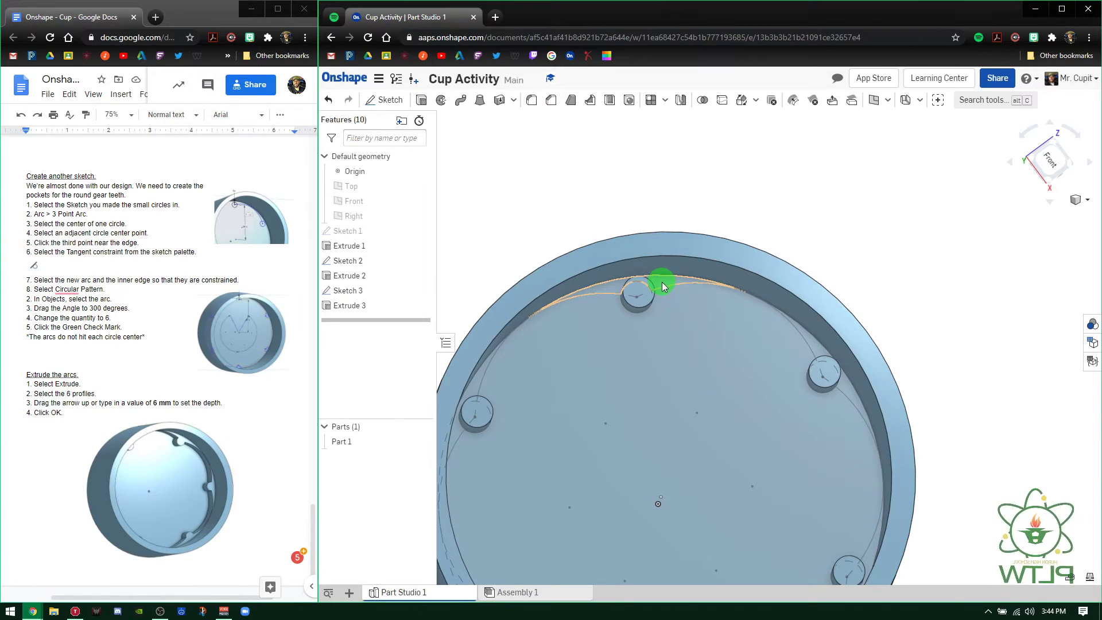
scroll(663, 282, down, 3)
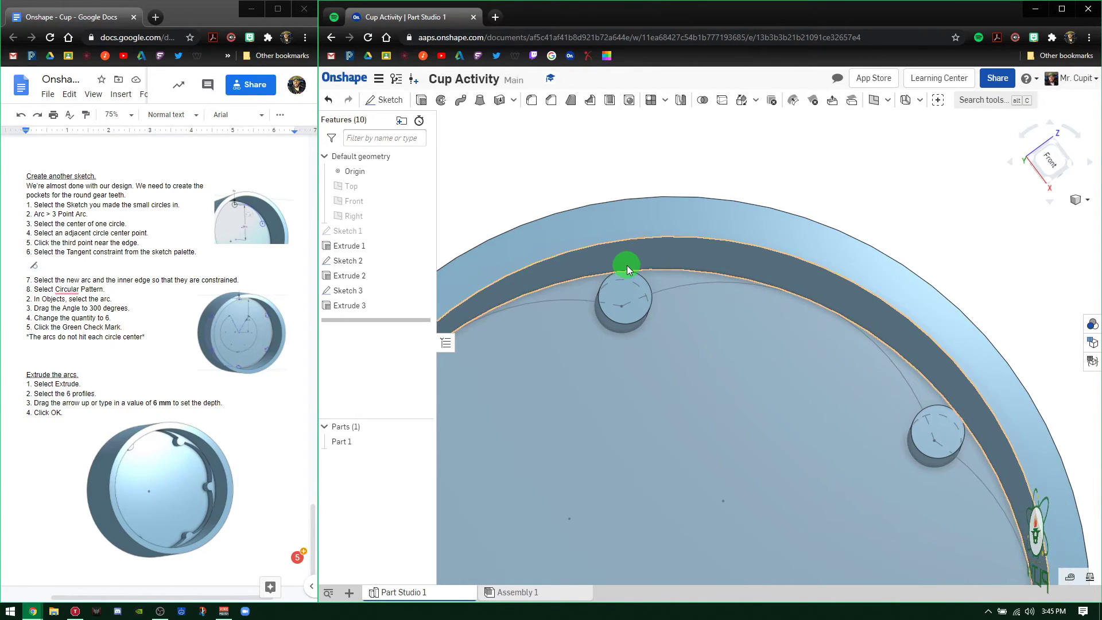
click(421, 100)
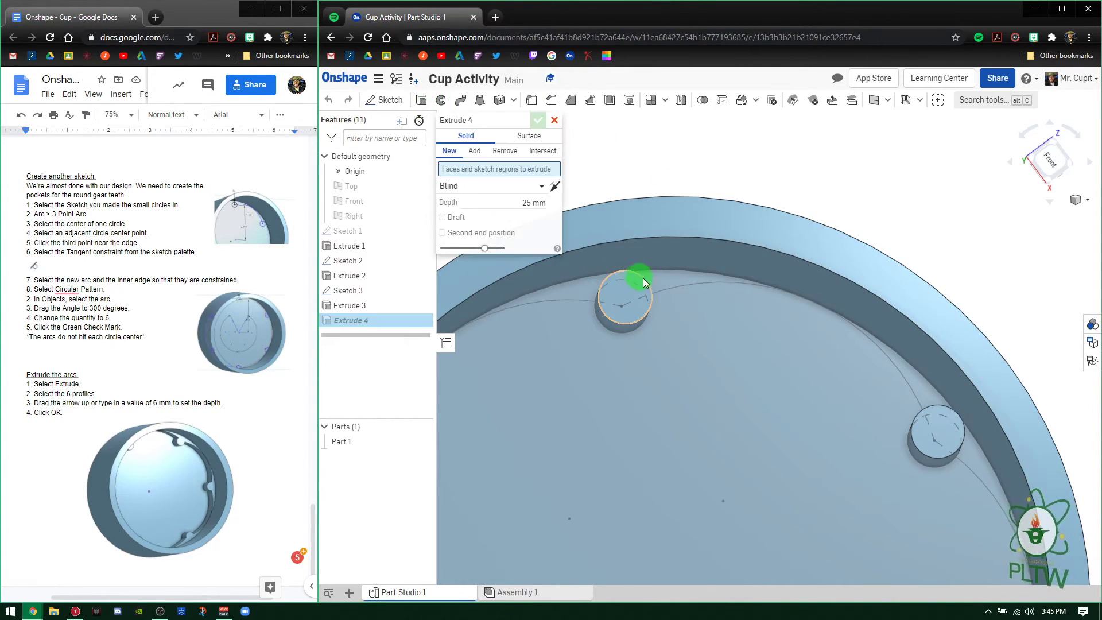
click(666, 279)
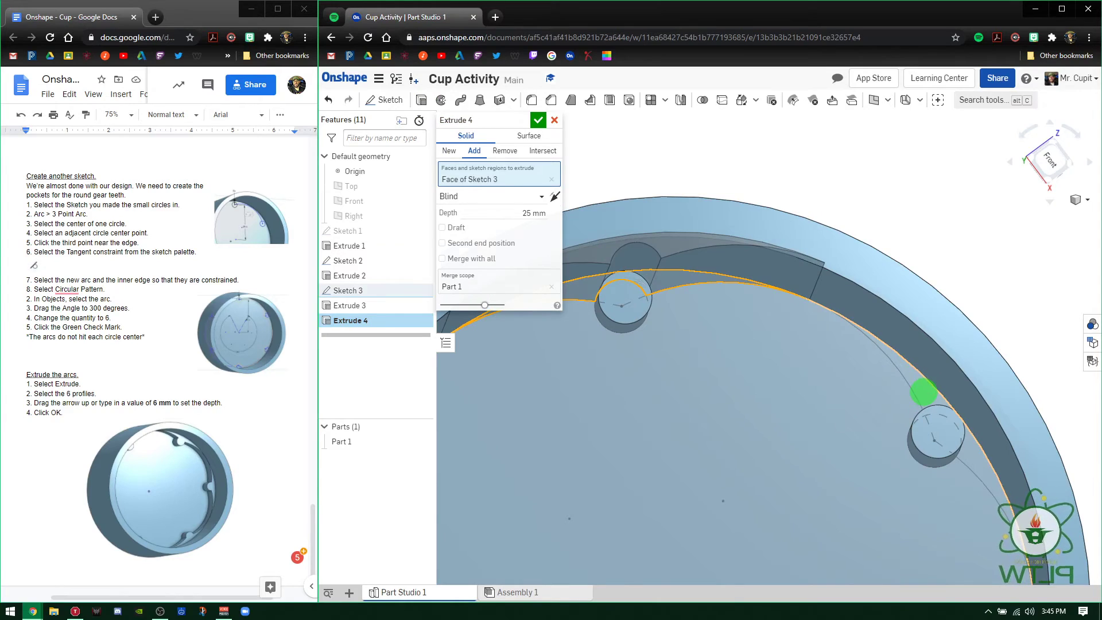
click(824, 471)
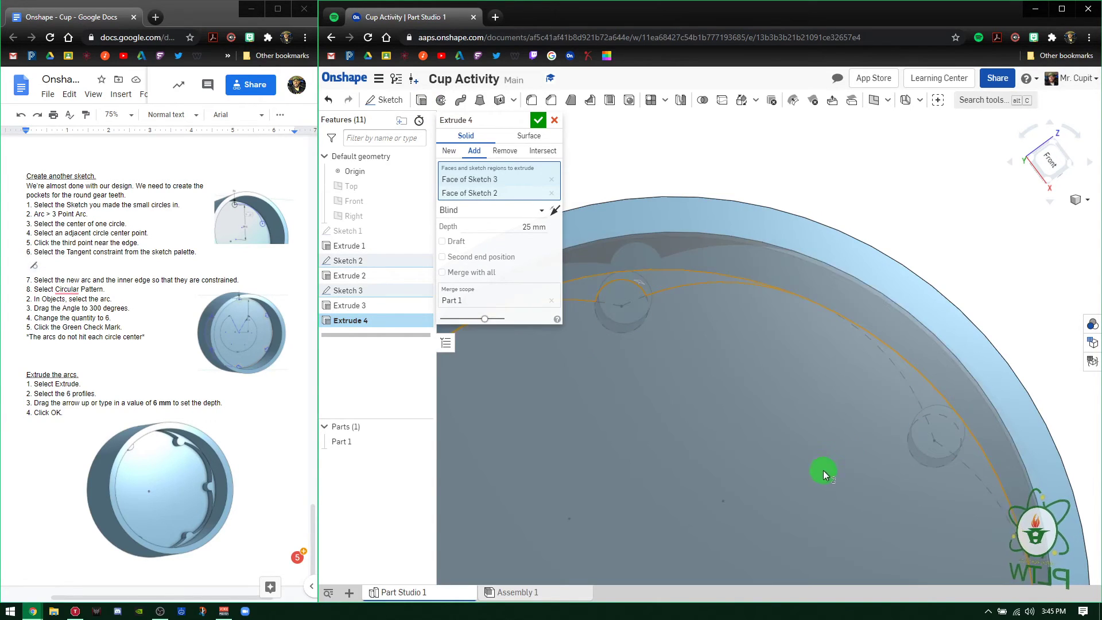
click(552, 193)
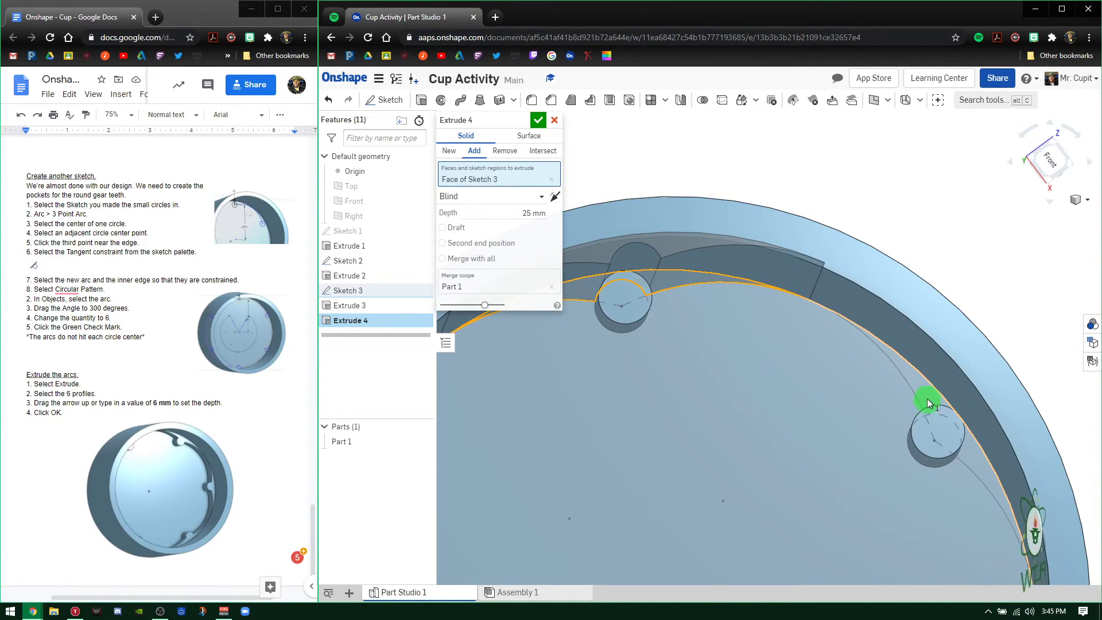
middle_drag(880, 415, 803, 246)
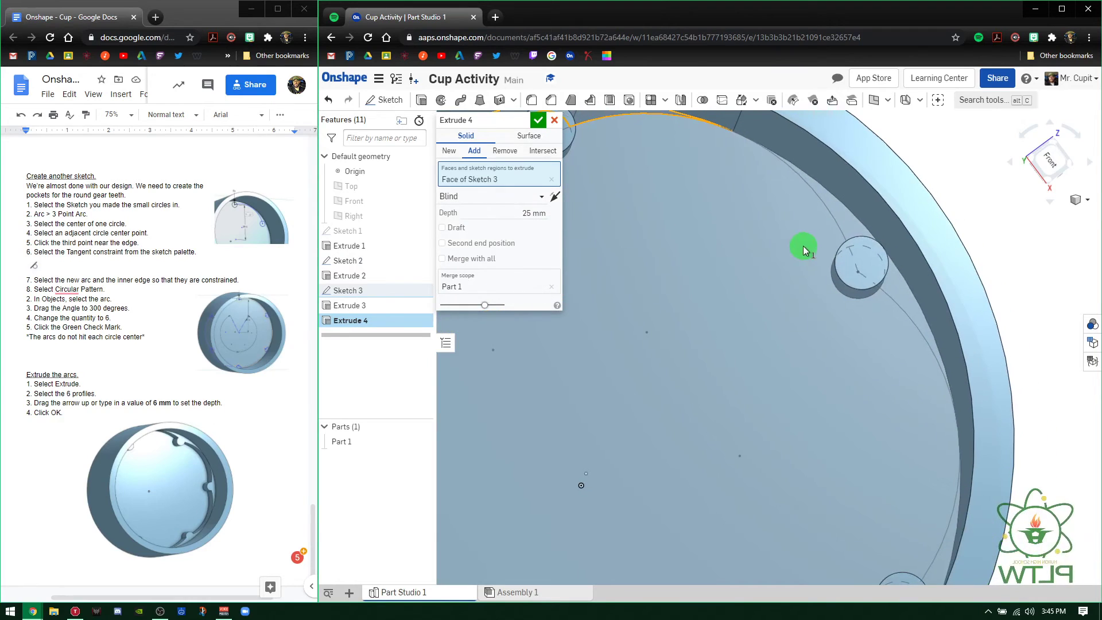
click(898, 294)
scroll(738, 415, down, 3)
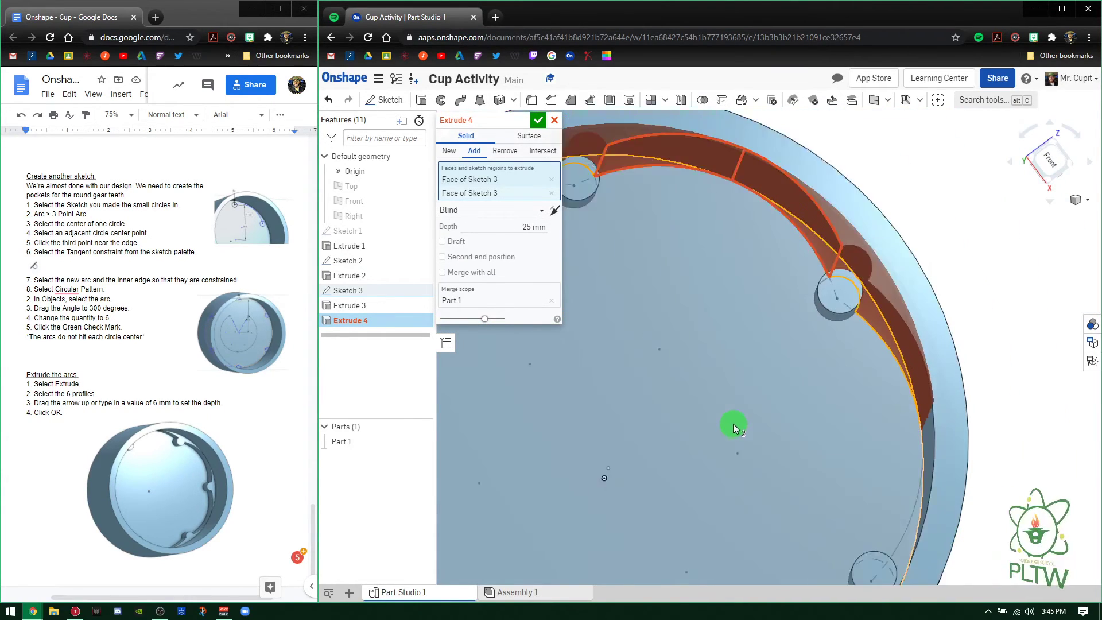
Add the remaining arc profiles around the cup's inner edge to the extrusion and finish it with a depth of 6 mm
middle_drag(733, 415, 729, 321)
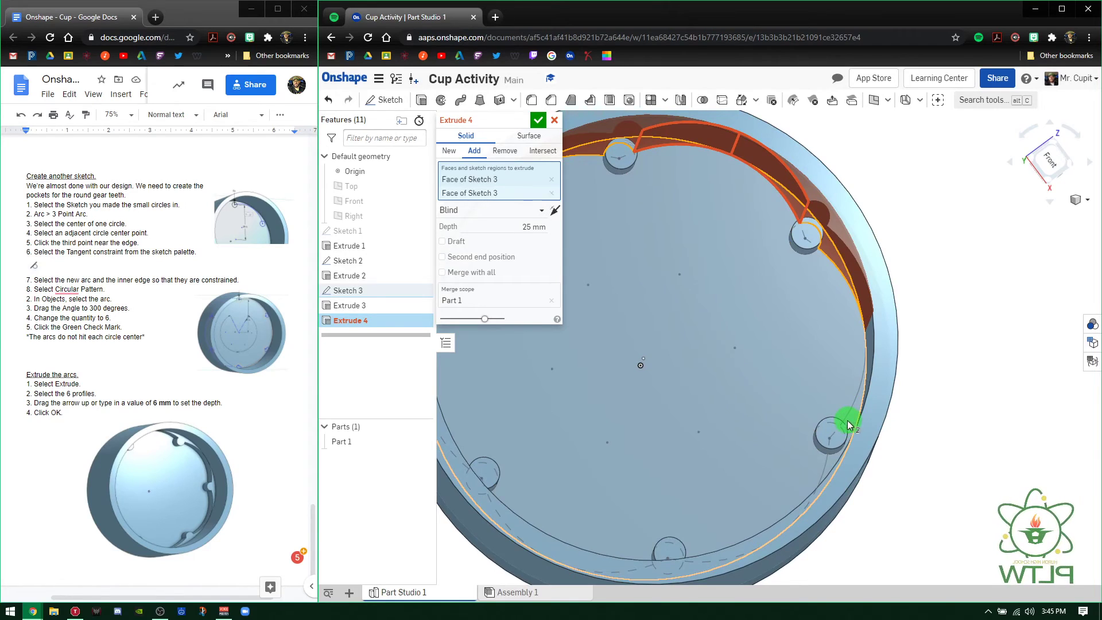
mouse_move(843, 430)
right_down()
mouse_move(813, 440)
mouse_move(824, 446)
mouse_move(845, 424)
right_up()
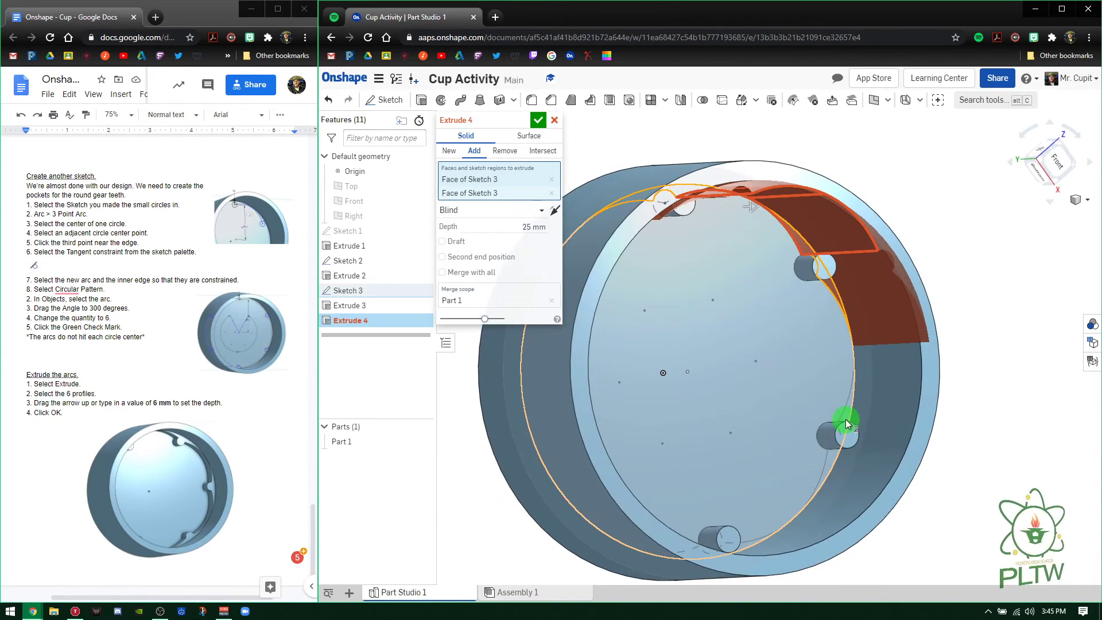
scroll(843, 419, up, 3)
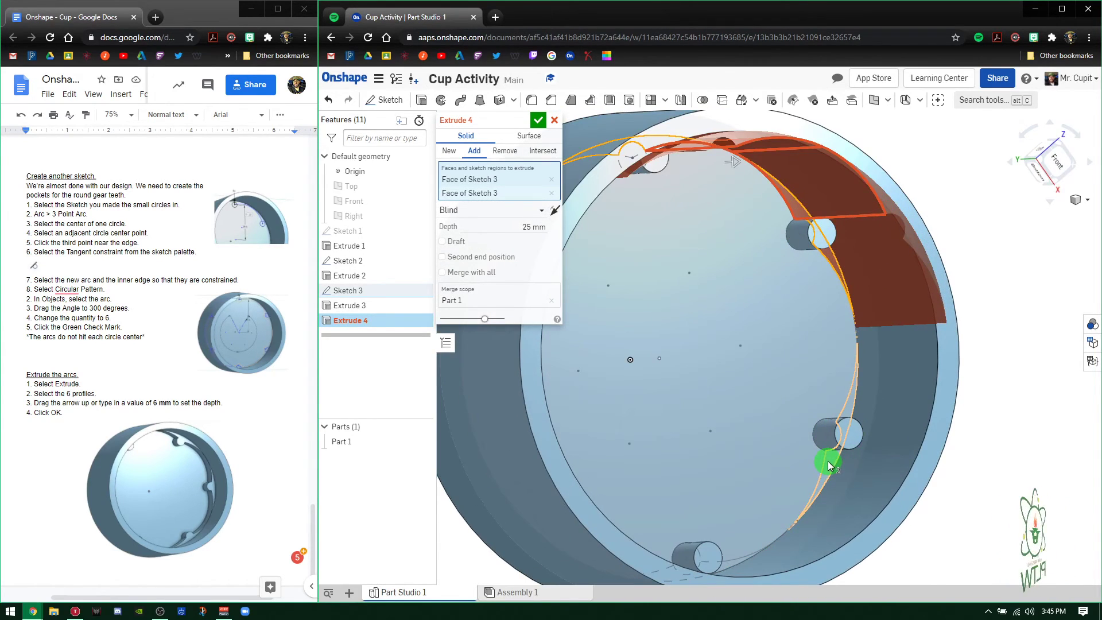
click(828, 460)
right_drag(758, 516, 712, 569)
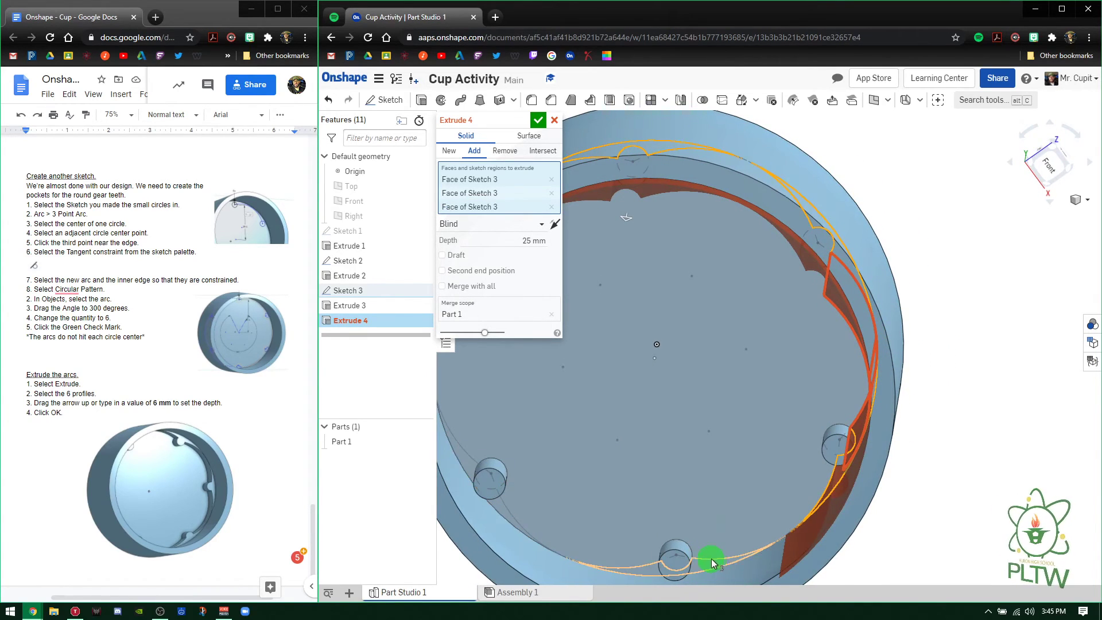
click(722, 563)
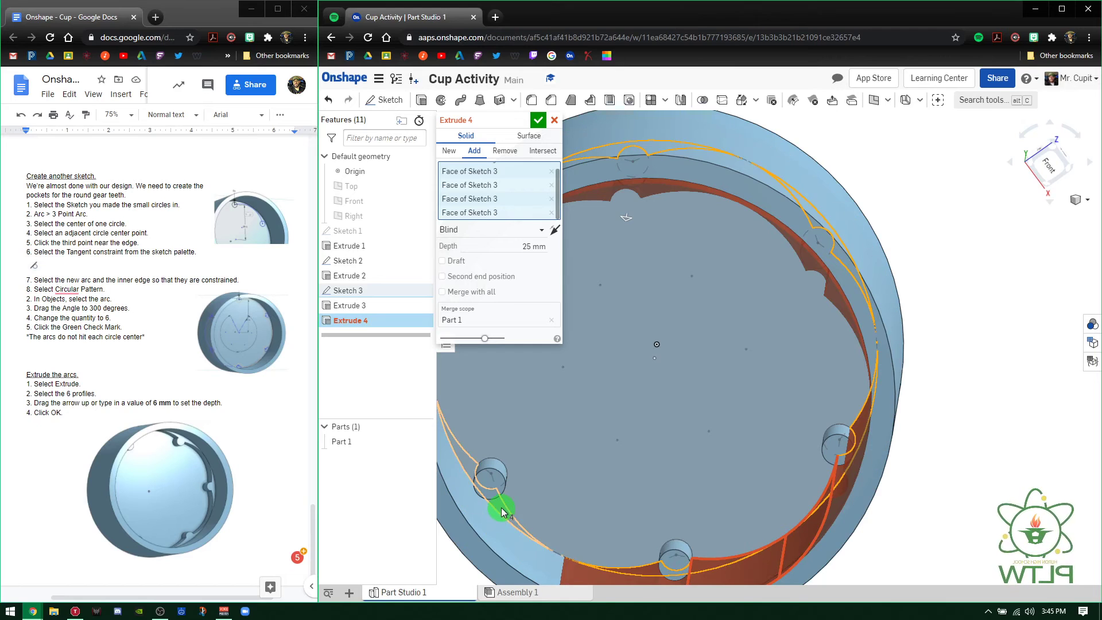
right_drag(501, 505, 705, 337)
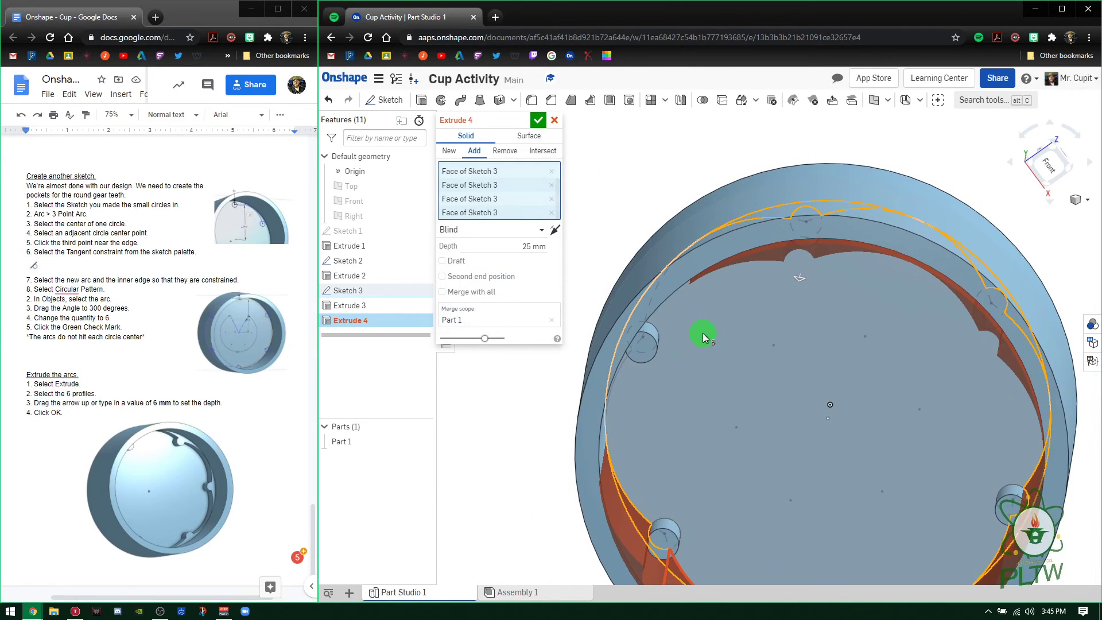
right_drag(726, 376, 861, 356)
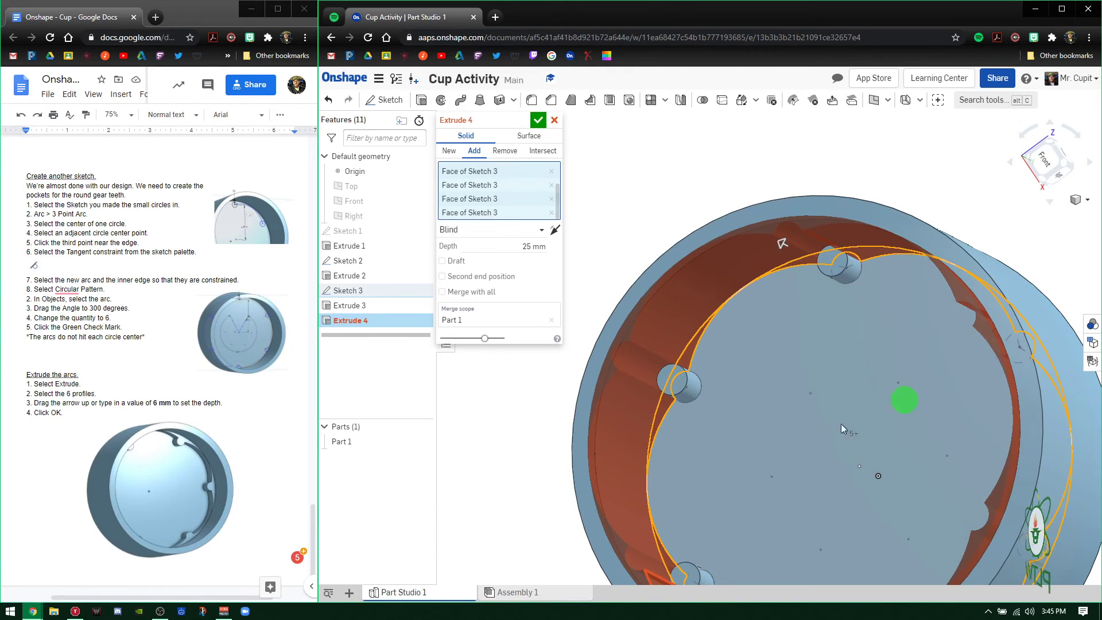
click(520, 247)
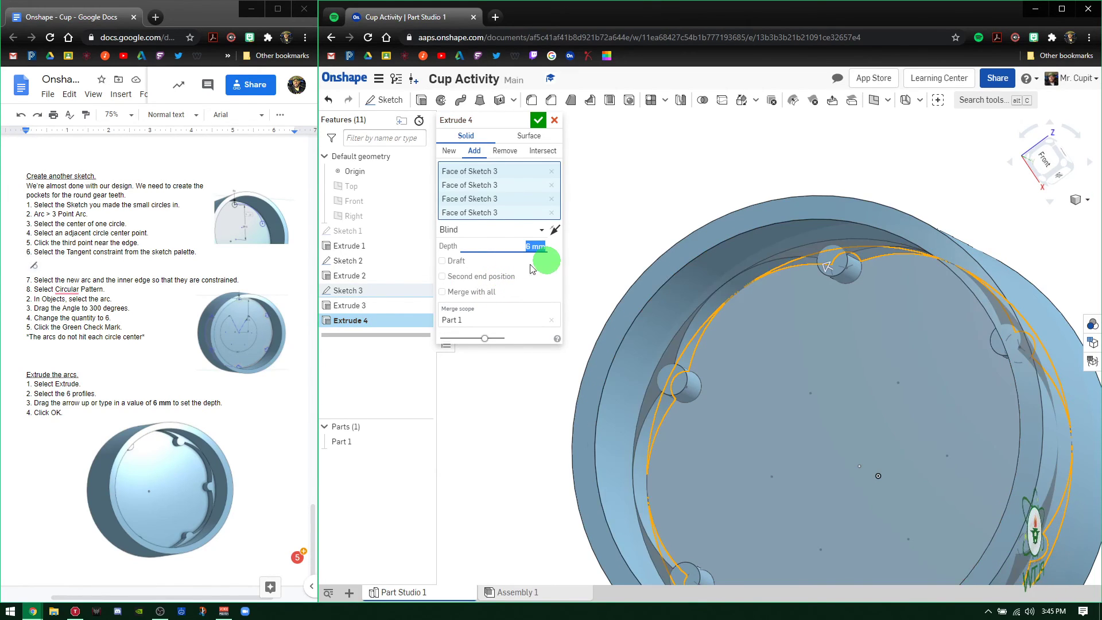
click(538, 122)
Hide Sketch 3 and Sketch 2, leaving only the solid cup in view, and inspect its interior
right_drag(735, 391, 411, 320)
click(421, 290)
click(422, 261)
mouse_move(974, 344)
right_down()
mouse_move(914, 381)
mouse_move(925, 300)
mouse_move(896, 300)
right_up()
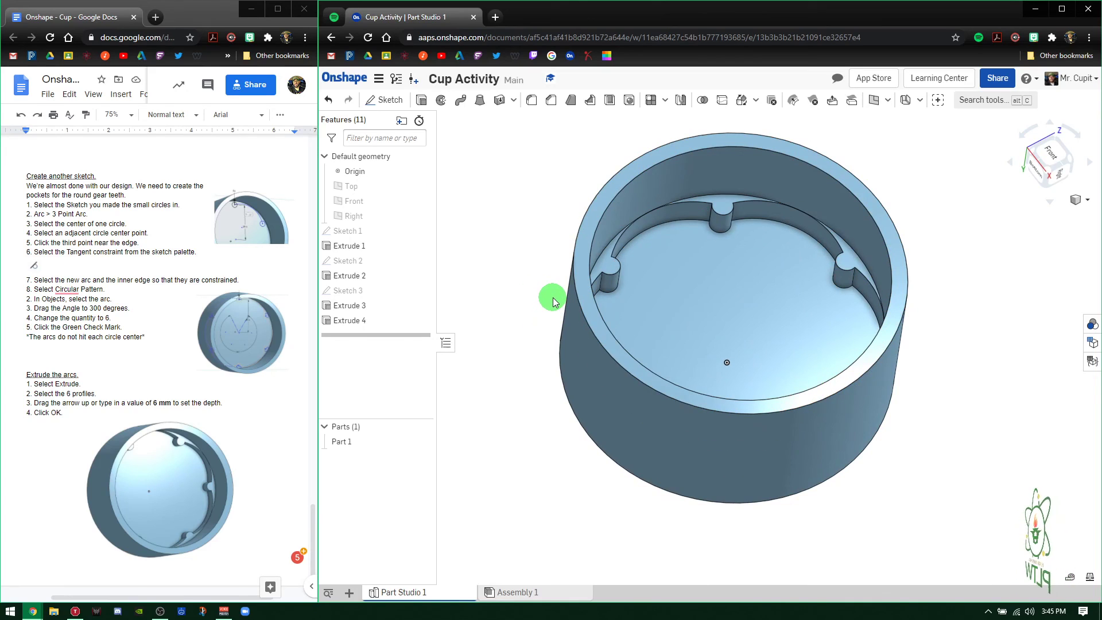